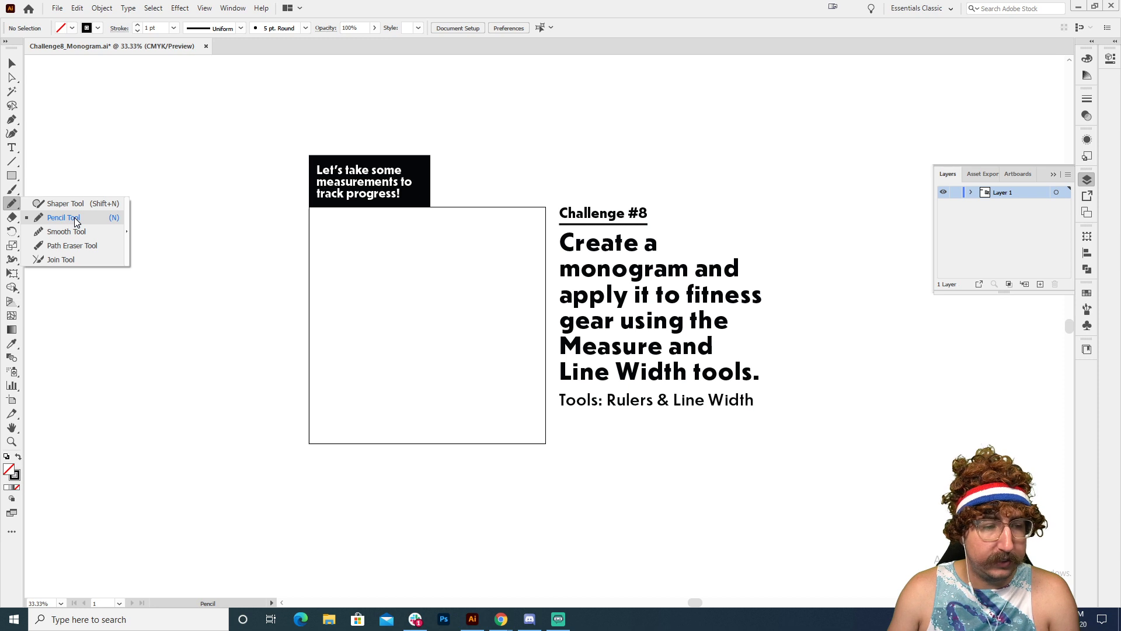
# Switch to the Pencil tool for freehand drawing
pyautogui.click(76, 219)
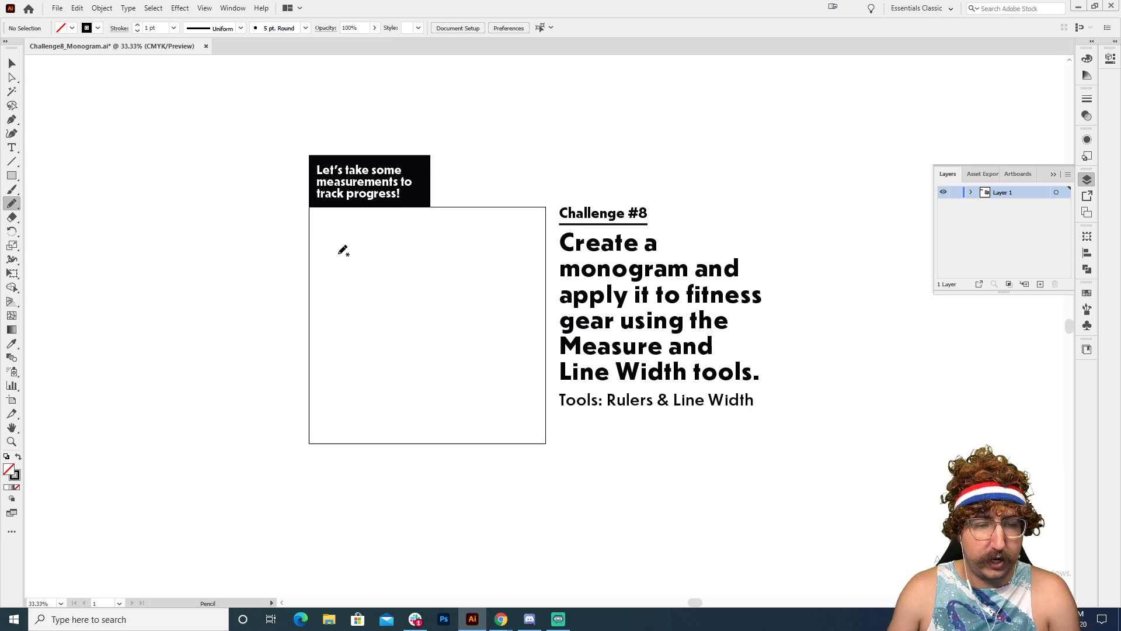
pyautogui.moveTo(336, 257)
pyautogui.mouseDown()
pyautogui.moveTo(367, 228)
pyautogui.moveTo(408, 265)
pyautogui.moveTo(383, 341)
pyautogui.moveTo(344, 414)
pyautogui.mouseUp()
pyautogui.hotkey('ctrl', 'z')
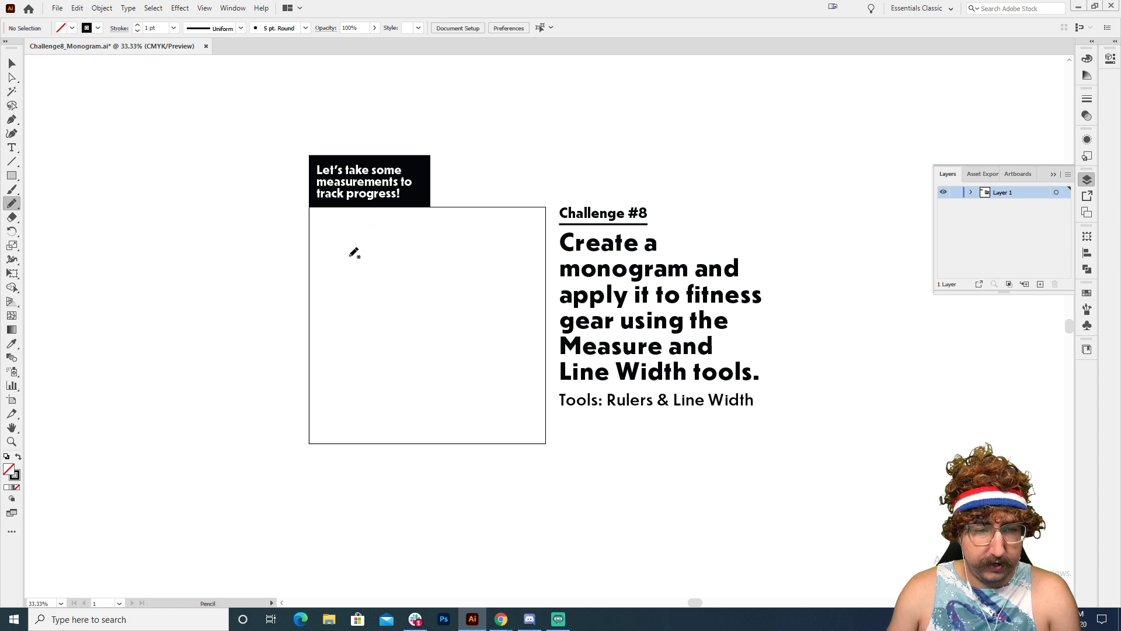
pyautogui.moveTo(350, 255)
pyautogui.mouseDown()
pyautogui.moveTo(393, 278)
pyautogui.moveTo(358, 407)
pyautogui.mouseUp()
pyautogui.hotkey('ctrl', 'z')
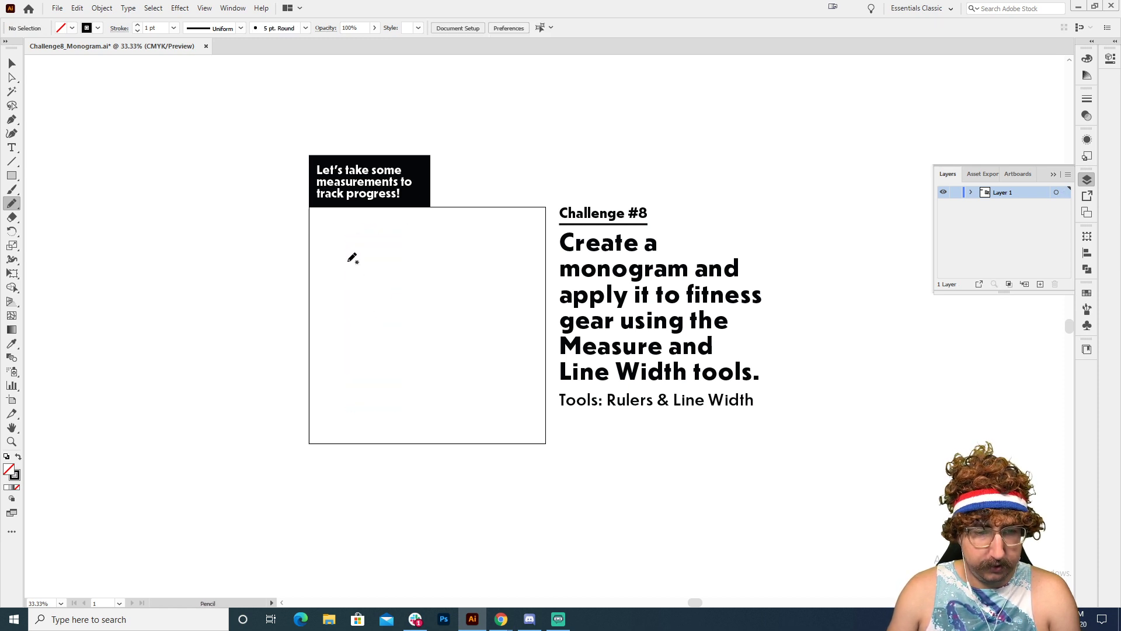
pyautogui.moveTo(349, 258)
pyautogui.mouseDown()
pyautogui.moveTo(391, 306)
pyautogui.moveTo(378, 404)
pyautogui.mouseUp()
pyautogui.hotkey('ctrl', 'z')
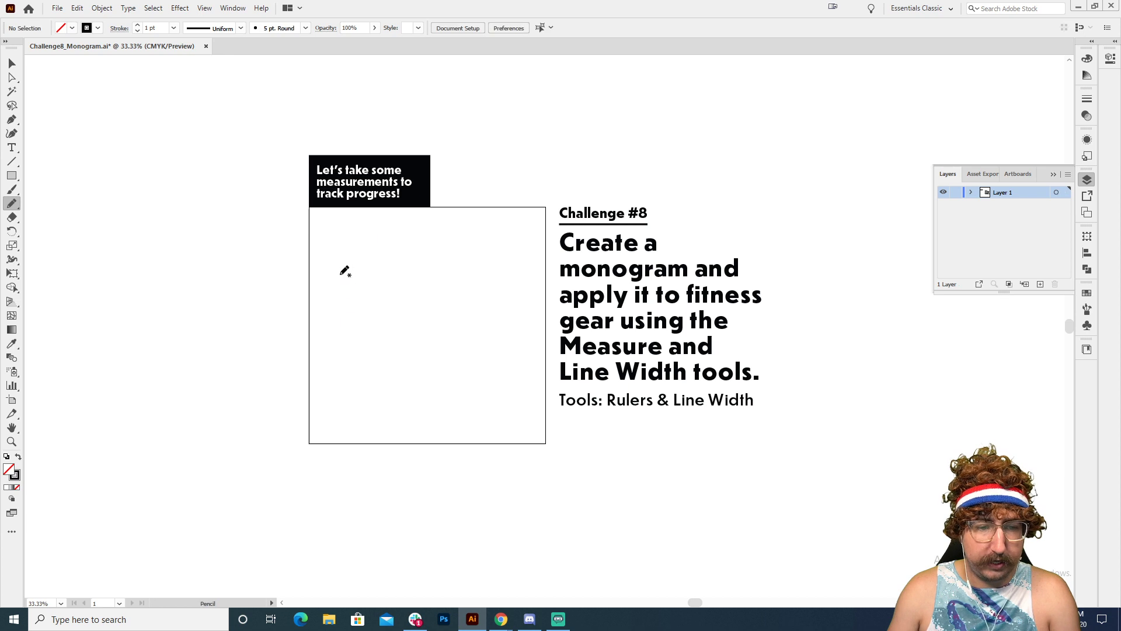
# Draw a tall hooked S-shaped curve, about 166 by 740 px, in the left half of the square with the Pencil tool
pyautogui.moveTo(341, 273)
pyautogui.mouseDown()
pyautogui.moveTo(367, 316)
pyautogui.moveTo(346, 378)
pyautogui.moveTo(357, 410)
pyautogui.mouseUp()
pyautogui.press('v')
pyautogui.click(434, 296)
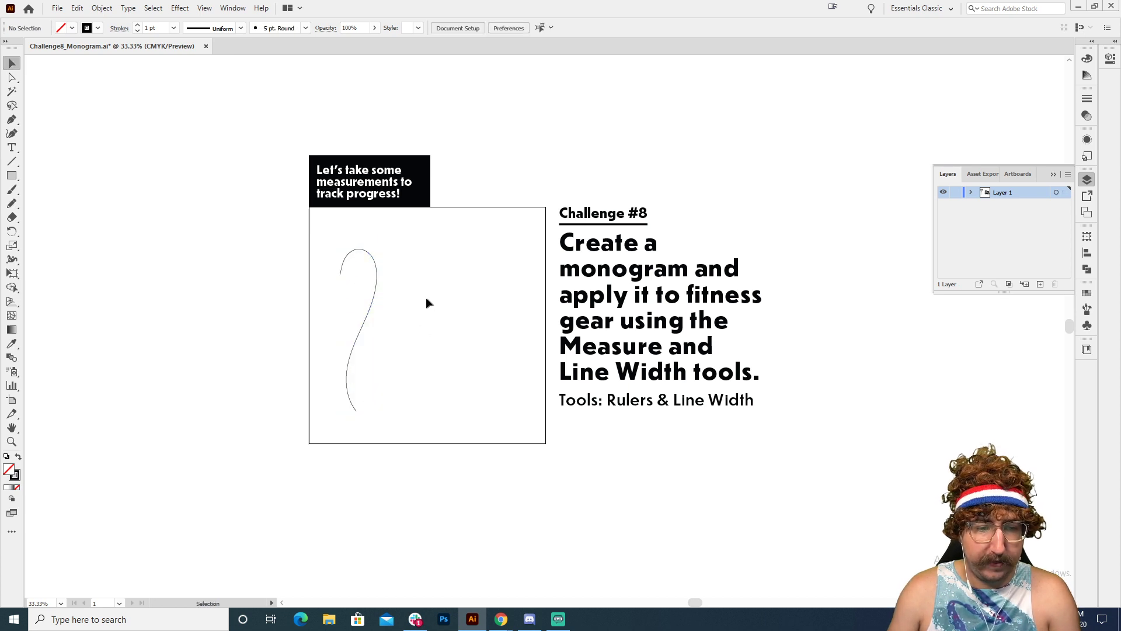
# Move the curve slightly up and to the right, and scale it up to about 191 by 848 px
pyautogui.click(377, 302)
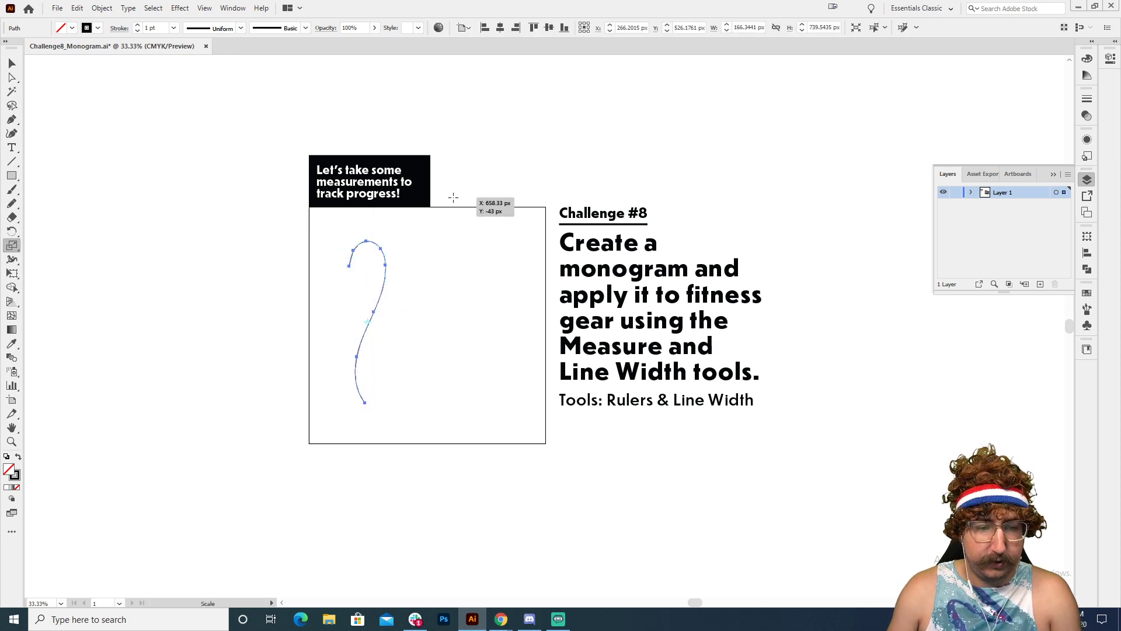
pyautogui.press('z')
pyautogui.click(439, 304)
pyautogui.click(508, 250)
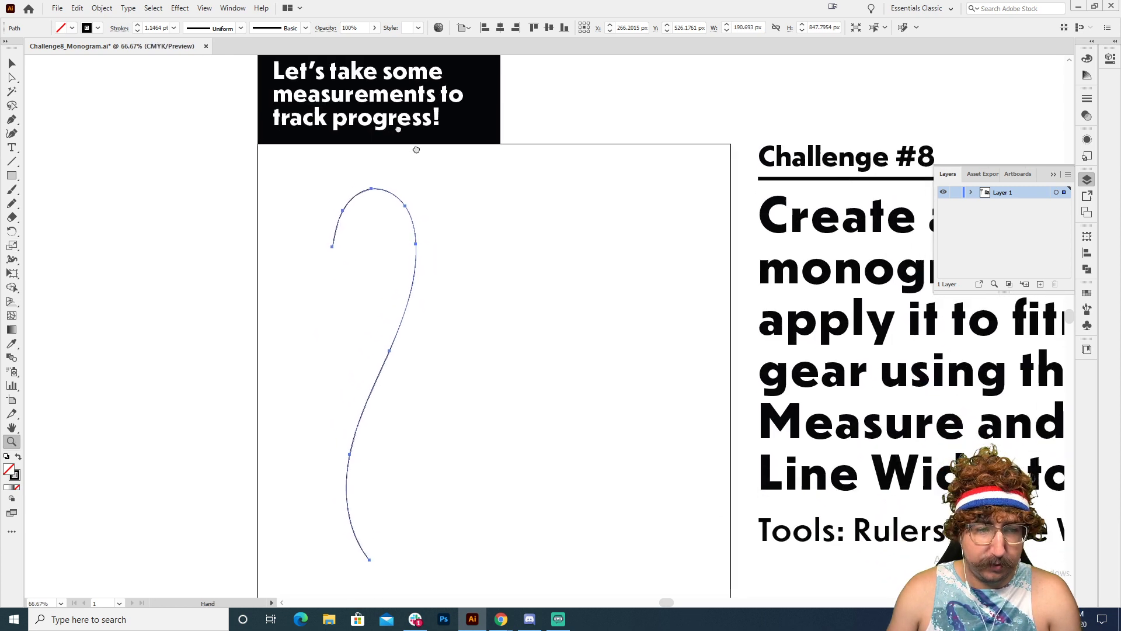
pyautogui.moveTo(413, 150); pyautogui.dragTo(362, 102)
pyautogui.press('v')
pyautogui.click(408, 158)
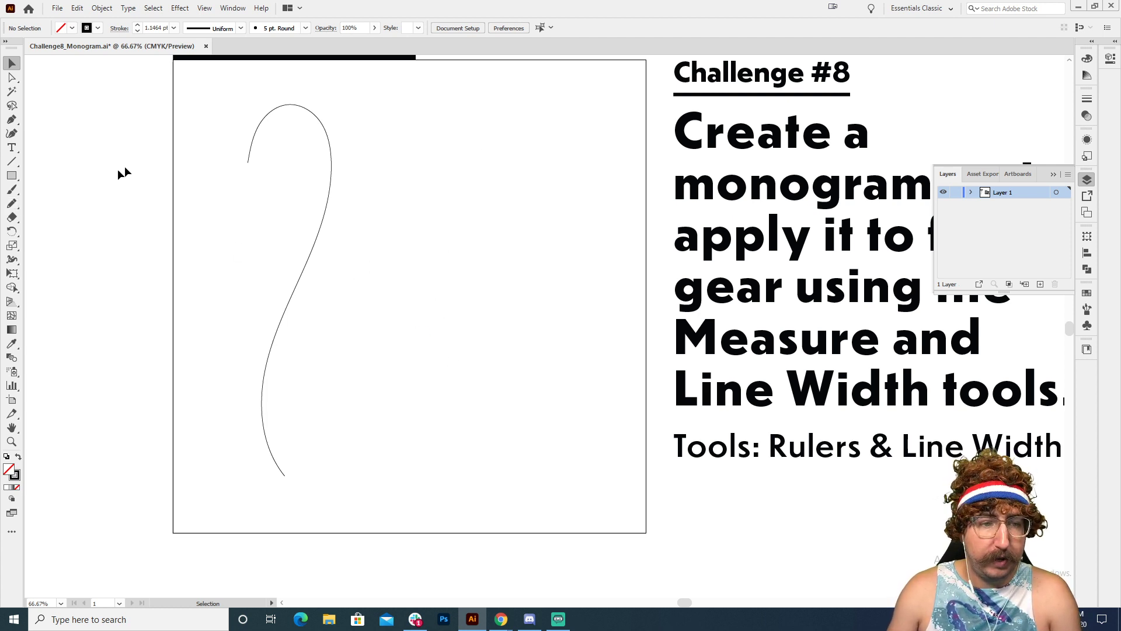
# Set the curve's stroke weight to 60 pt
pyautogui.click(257, 125)
pyautogui.click(169, 32)
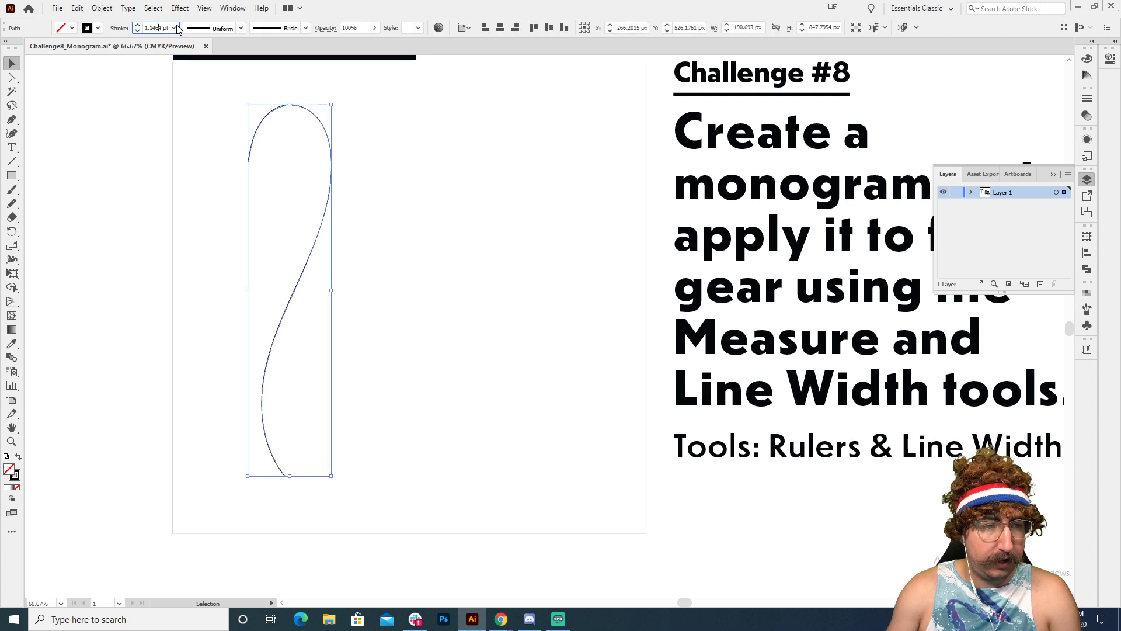
pyautogui.write('50')
pyautogui.press('Return')
pyautogui.write('60')
pyautogui.press('Return')
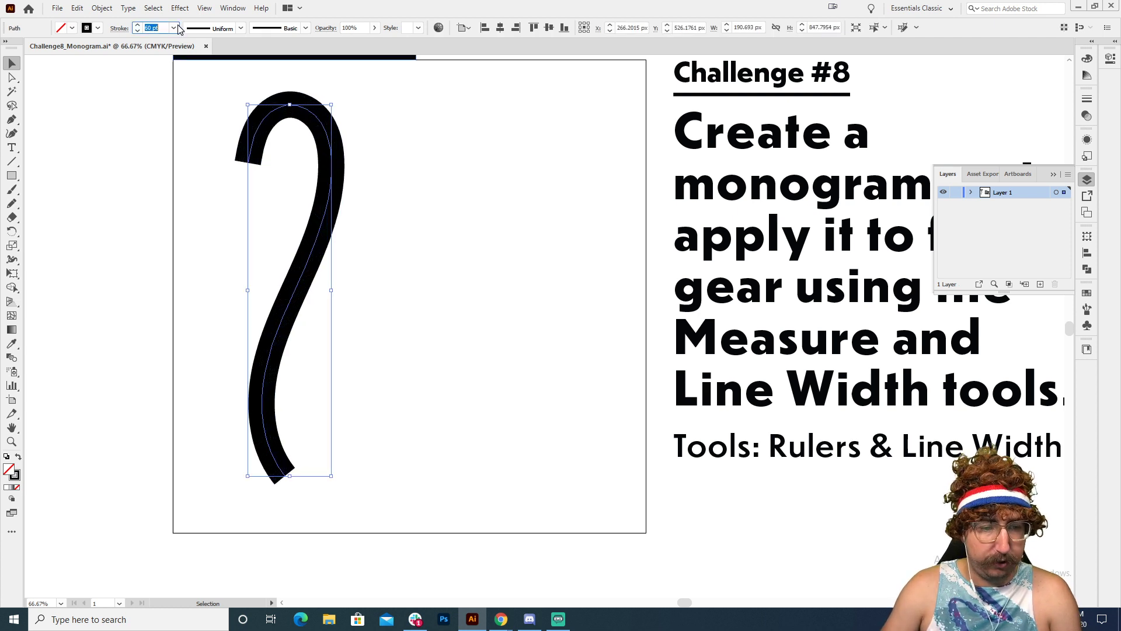
pyautogui.click(130, 267)
# Show the anchor points along the thick curve with the Direct Selection tool to check how many it has
pyautogui.press('a')
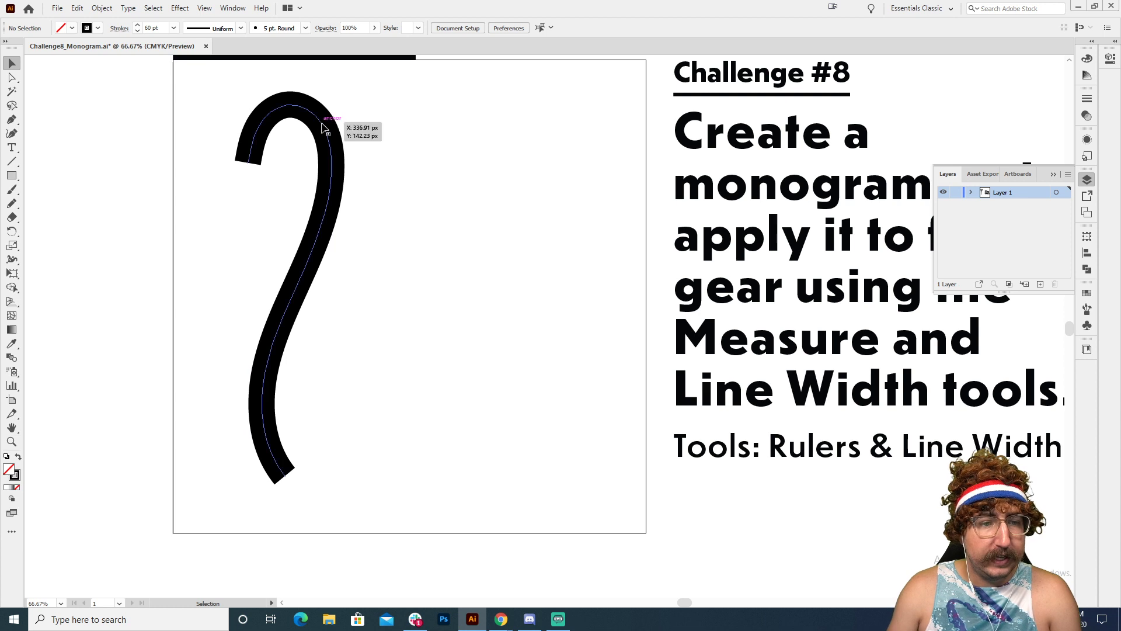
pyautogui.click(327, 132)
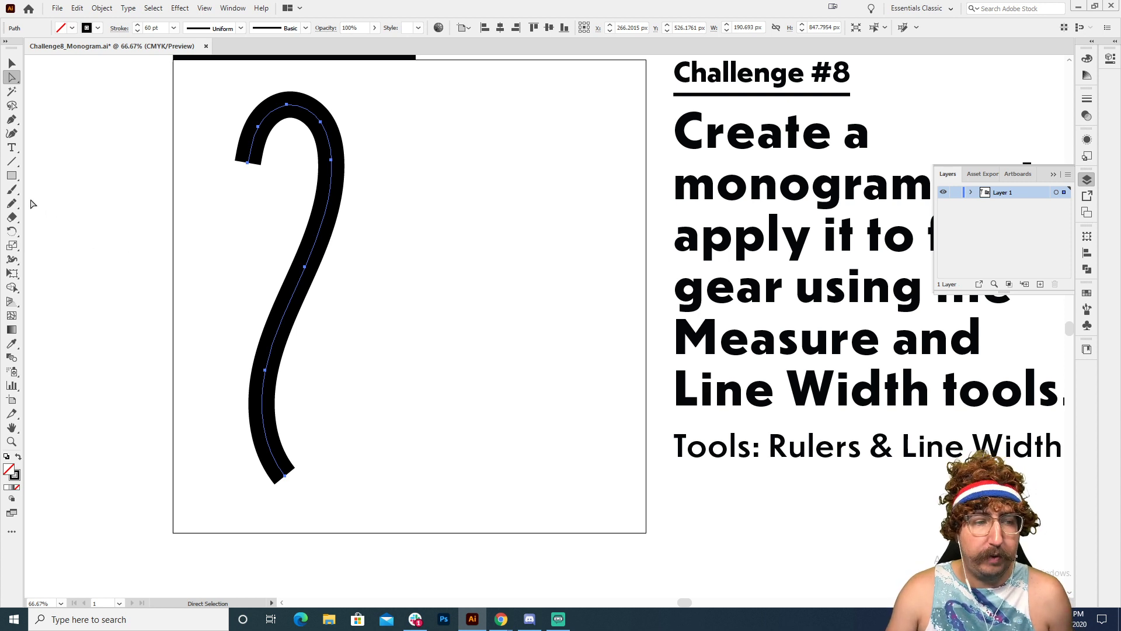
pyautogui.click(16, 65)
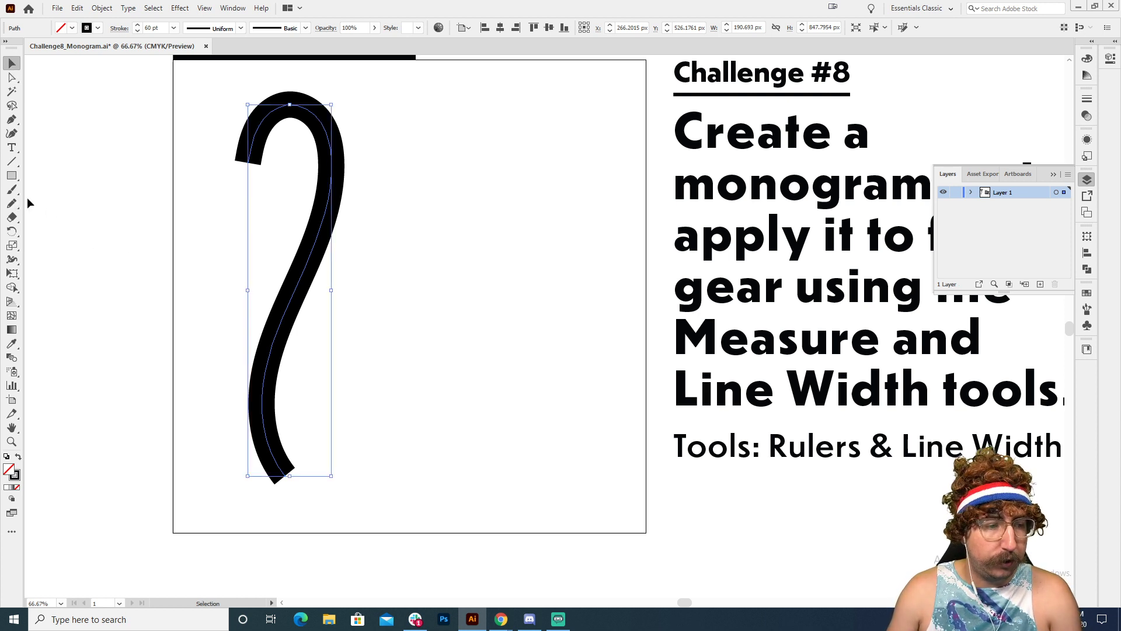
pyautogui.click(13, 204)
pyautogui.press('v')
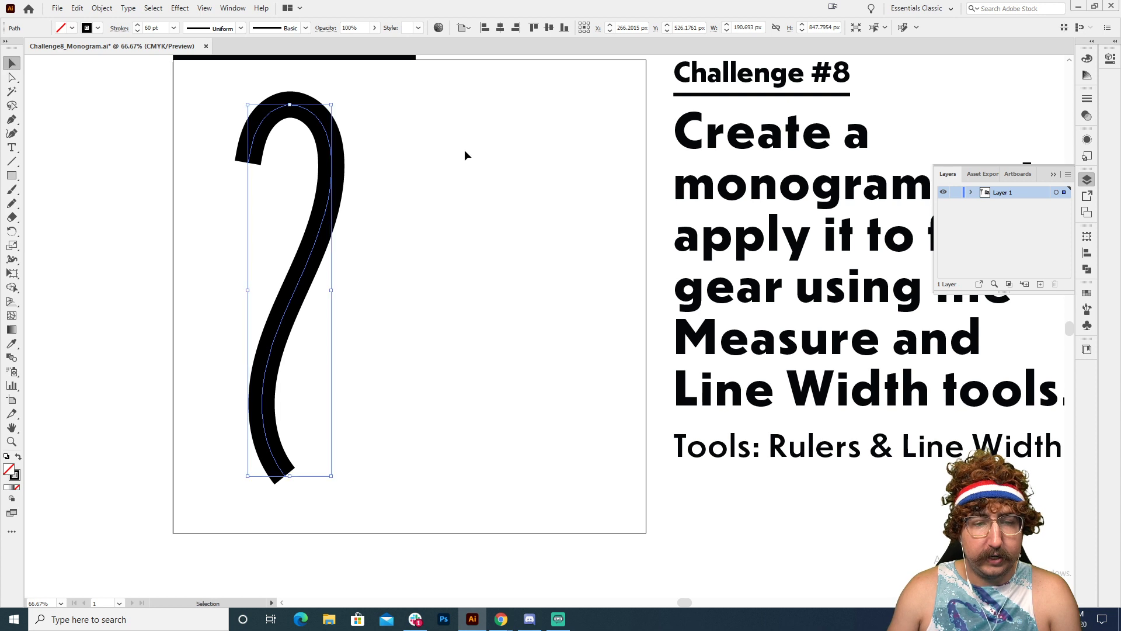
pyautogui.click(465, 156)
# Set the Pencil tool's fidelity fully to Accurate in its options
pyautogui.click(13, 203)
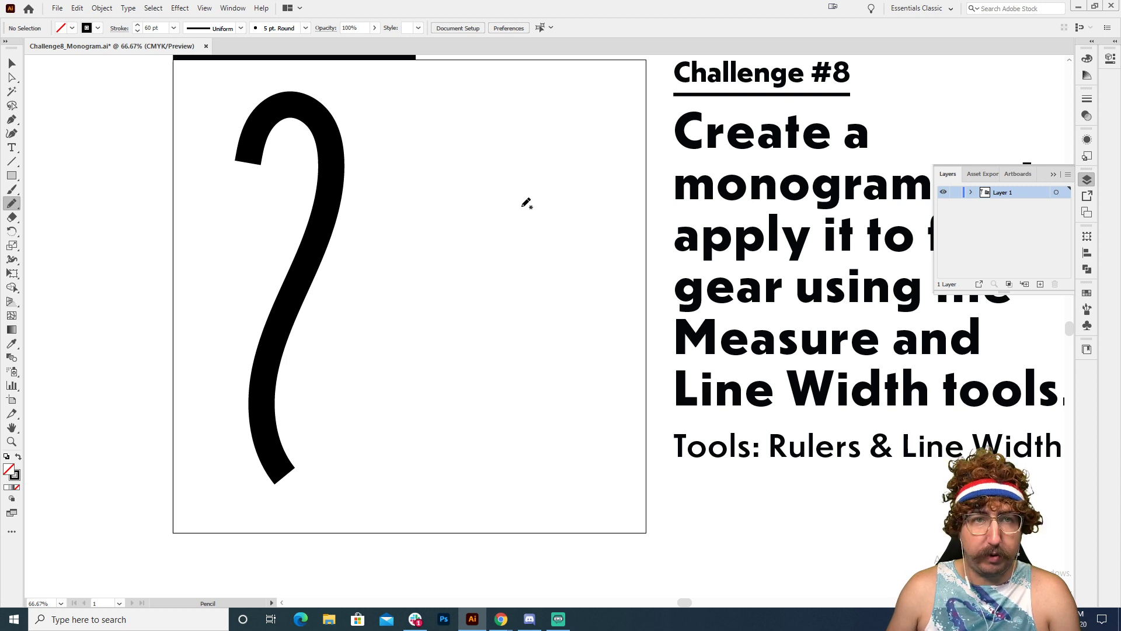
pyautogui.press('Return')
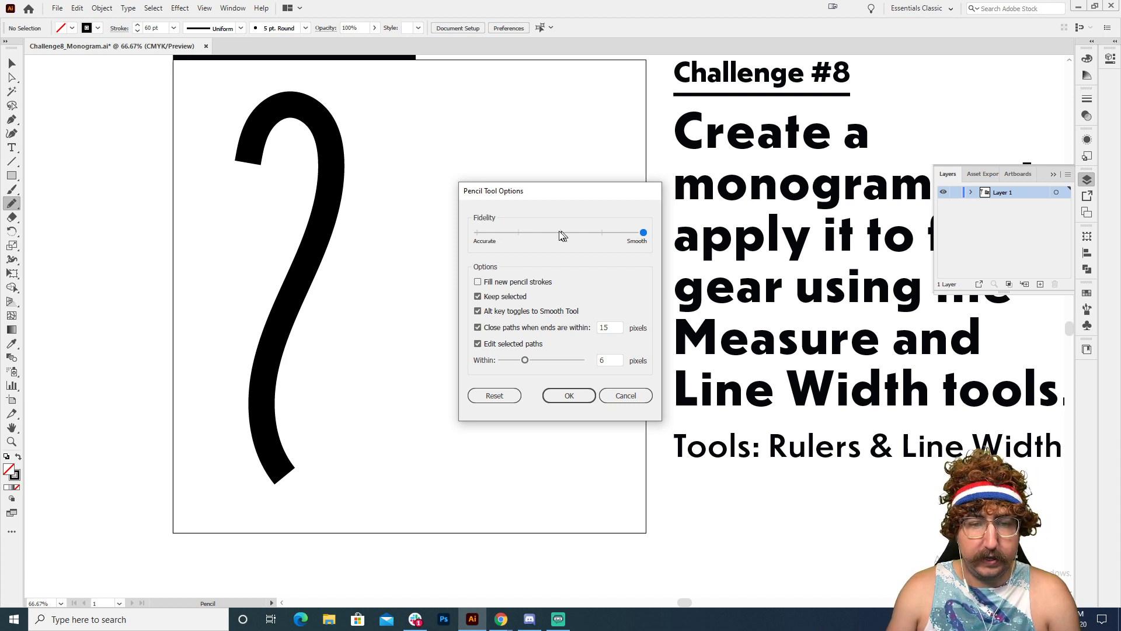
pyautogui.click(478, 237)
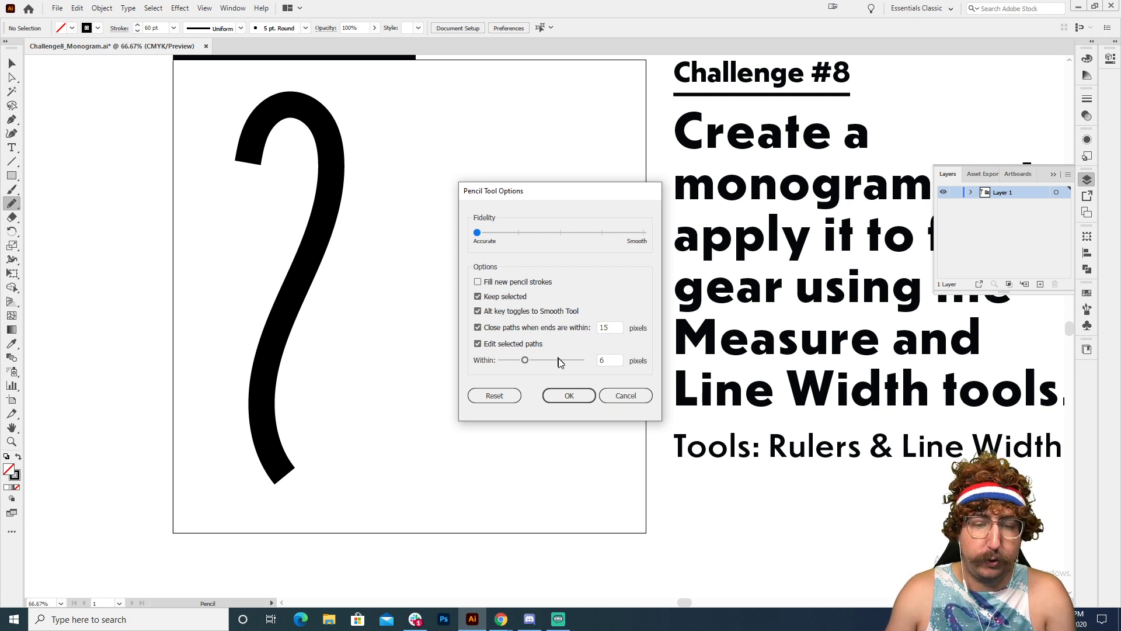
pyautogui.click(569, 397)
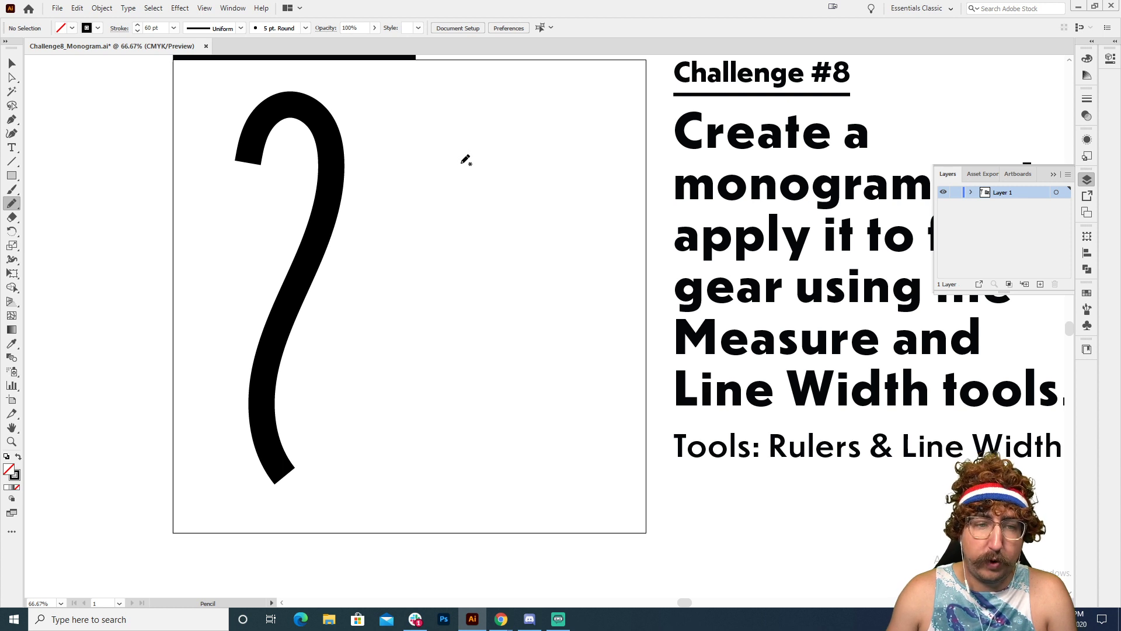
# Draw a second S-shaped curve, about 163 by 760 px, in the right half of the square and show its anchor points
pyautogui.moveTo(461, 162)
pyautogui.mouseDown()
pyautogui.moveTo(482, 124)
pyautogui.moveTo(528, 134)
pyautogui.moveTo(530, 165)
pyautogui.moveTo(467, 326)
pyautogui.moveTo(496, 447)
pyautogui.mouseUp()
pyautogui.press('v')
pyautogui.click(588, 293)
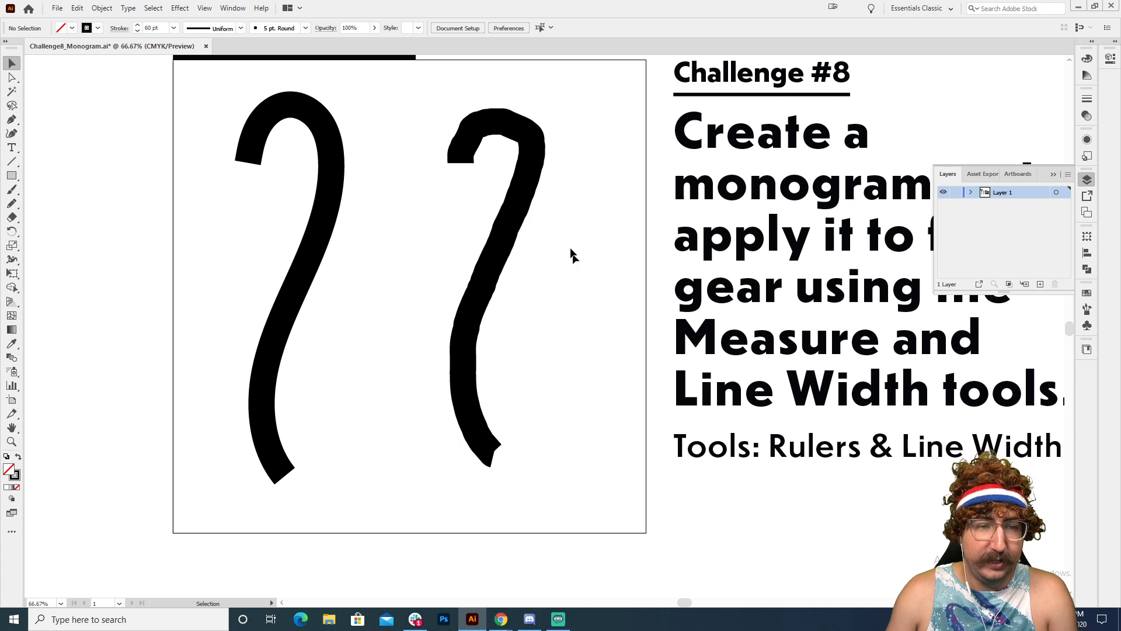
pyautogui.press('a')
pyautogui.click(500, 130)
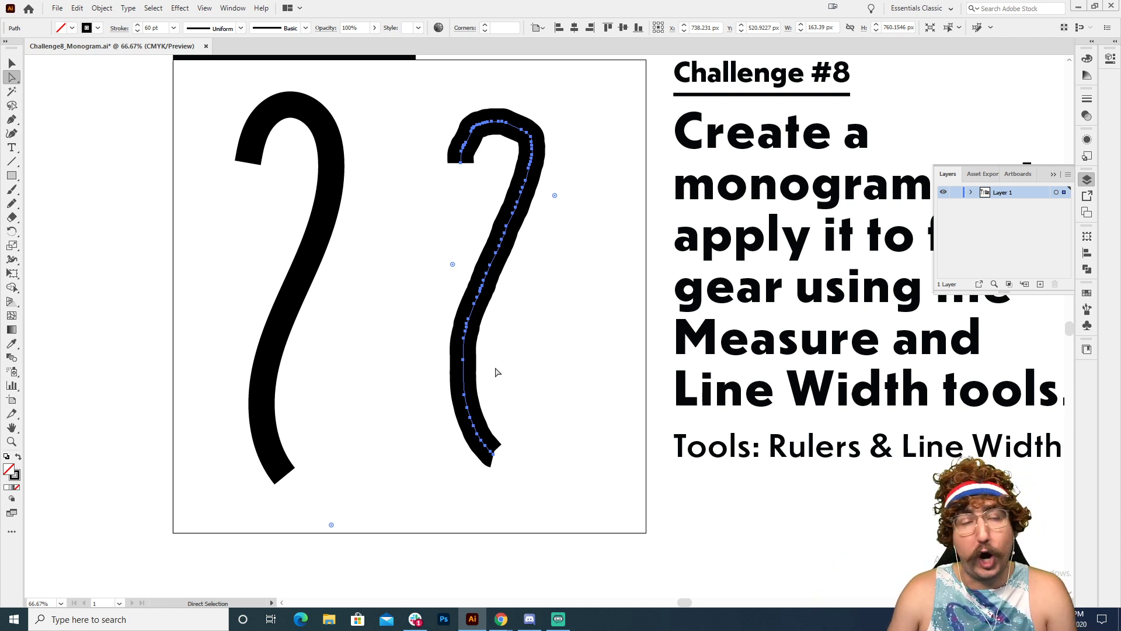
# Smooth the jagged second curve with repeated Smooth tool passes over its hook and stem
pyautogui.click(13, 203)
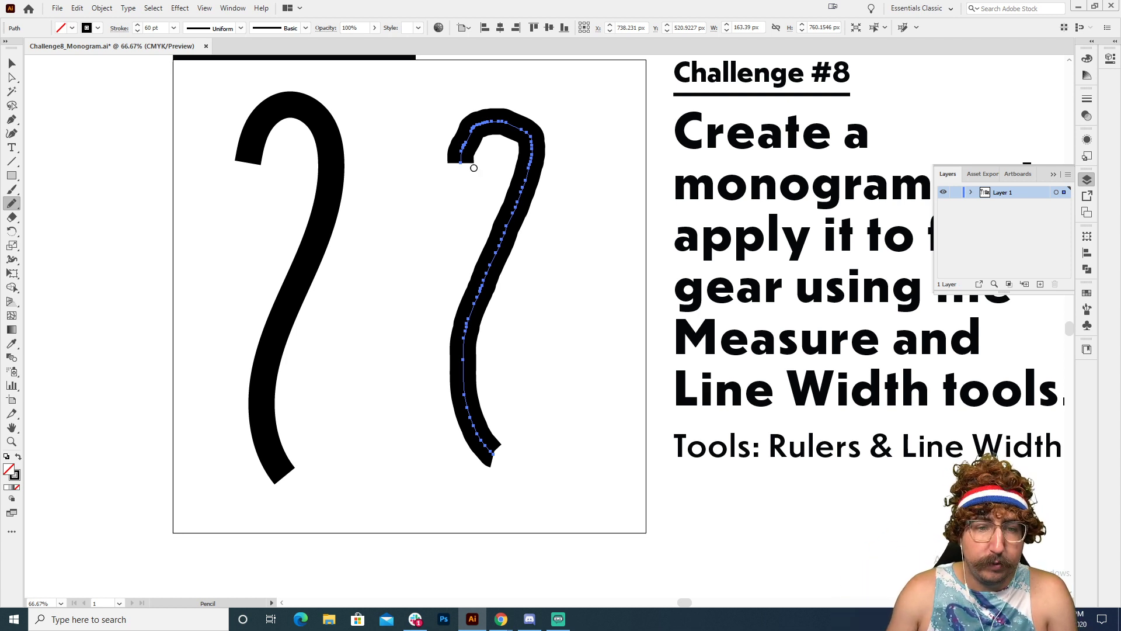
pyautogui.moveTo(460, 162)
pyautogui.mouseDown()
pyautogui.moveTo(496, 121)
pyautogui.moveTo(532, 213)
pyautogui.moveTo(467, 447)
pyautogui.moveTo(495, 462)
pyautogui.mouseUp()
pyautogui.moveTo(464, 154)
pyautogui.mouseDown()
pyautogui.moveTo(487, 119)
pyautogui.moveTo(536, 137)
pyautogui.mouseUp()
pyautogui.moveTo(485, 100); pyautogui.dragTo(516, 165)
pyautogui.moveTo(495, 126); pyautogui.dragTo(533, 153)
pyautogui.moveTo(459, 160)
pyautogui.mouseDown()
pyautogui.moveTo(486, 113)
pyautogui.moveTo(523, 163)
pyautogui.moveTo(498, 119)
pyautogui.moveTo(531, 150)
pyautogui.mouseUp()
pyautogui.moveTo(460, 157)
pyautogui.mouseDown()
pyautogui.moveTo(533, 160)
pyautogui.moveTo(489, 300)
pyautogui.moveTo(488, 388)
pyautogui.mouseUp()
pyautogui.moveTo(497, 271)
pyautogui.mouseDown()
pyautogui.moveTo(478, 289)
pyautogui.moveTo(470, 381)
pyautogui.moveTo(516, 467)
pyautogui.mouseUp()
pyautogui.press('v')
pyautogui.click(600, 274)
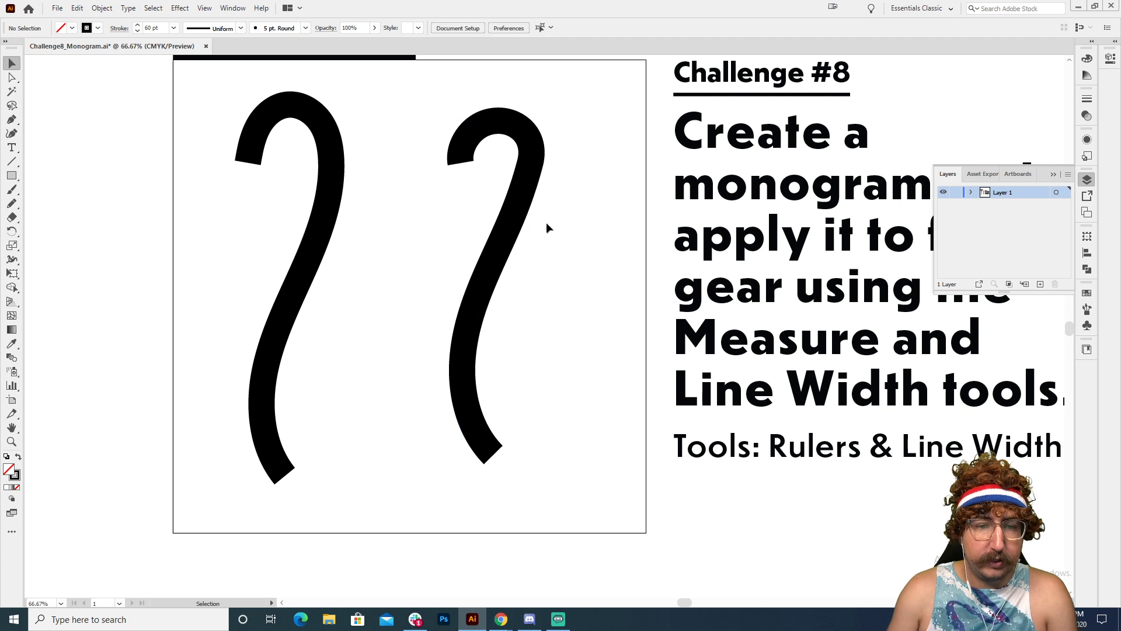
# Show the anchor points of both curves together to compare them
pyautogui.click(325, 120)
pyautogui.keyDown('shift'); pyautogui.click(522, 181); pyautogui.keyUp('shift')
pyautogui.press('a')
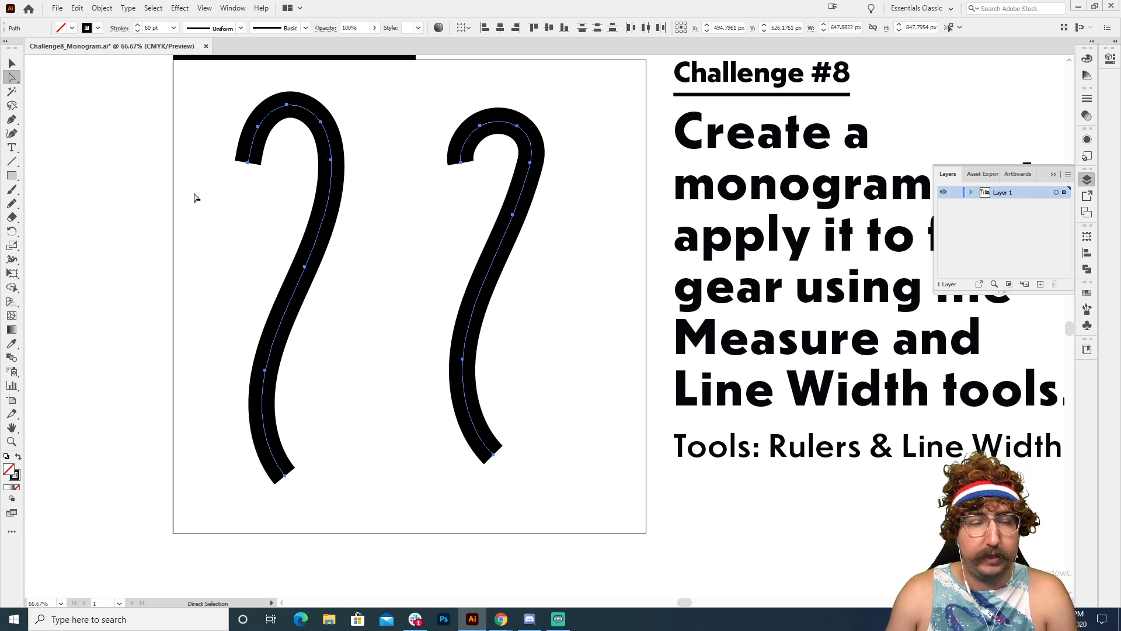
pyautogui.click(428, 115)
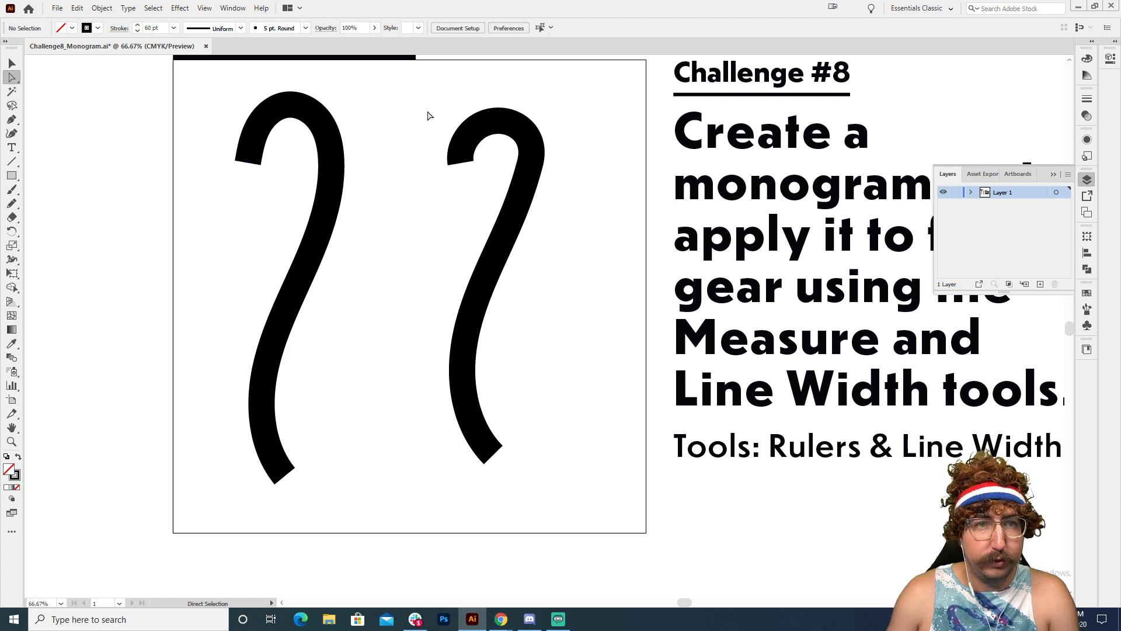
# Delete the second curve in the right half of the square
pyautogui.press('v')
pyautogui.moveTo(429, 113); pyautogui.dragTo(571, 172)
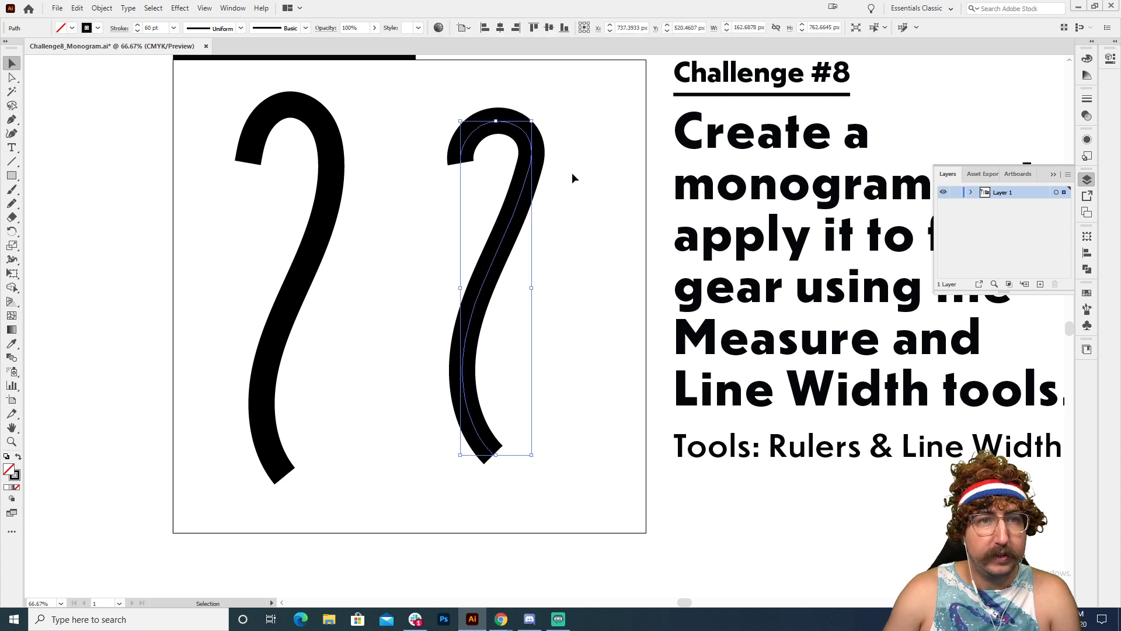
pyautogui.press('Delete')
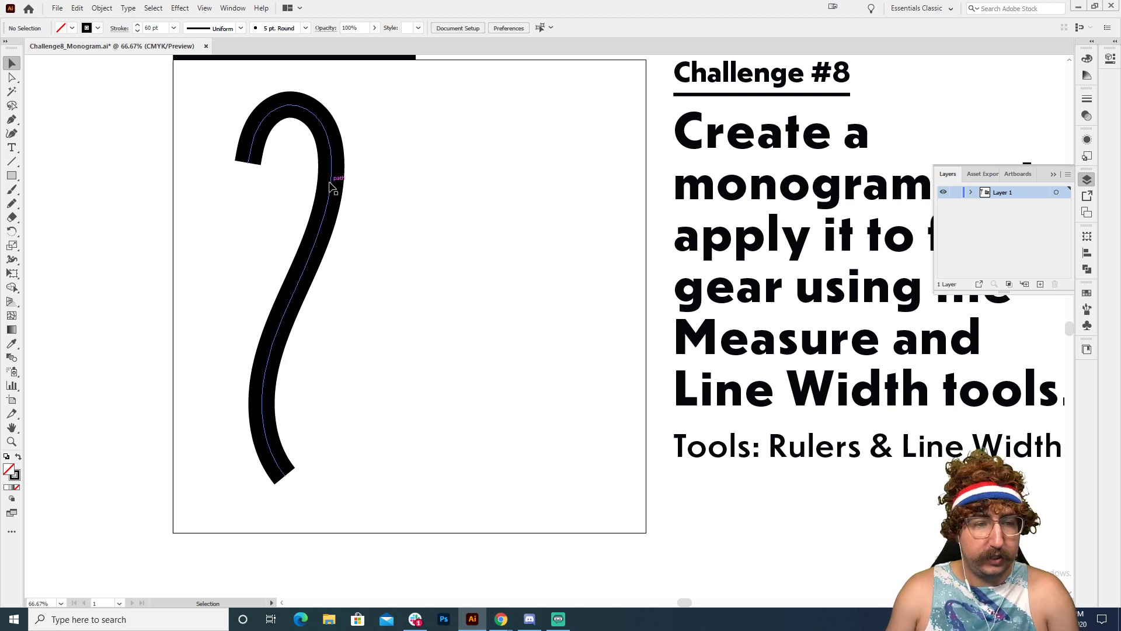
# Duplicate the remaining curve into the right half of the square and shift the original slightly to the right
pyautogui.moveTo(330, 186); pyautogui.dragTo(551, 187)
pyautogui.click(471, 208)
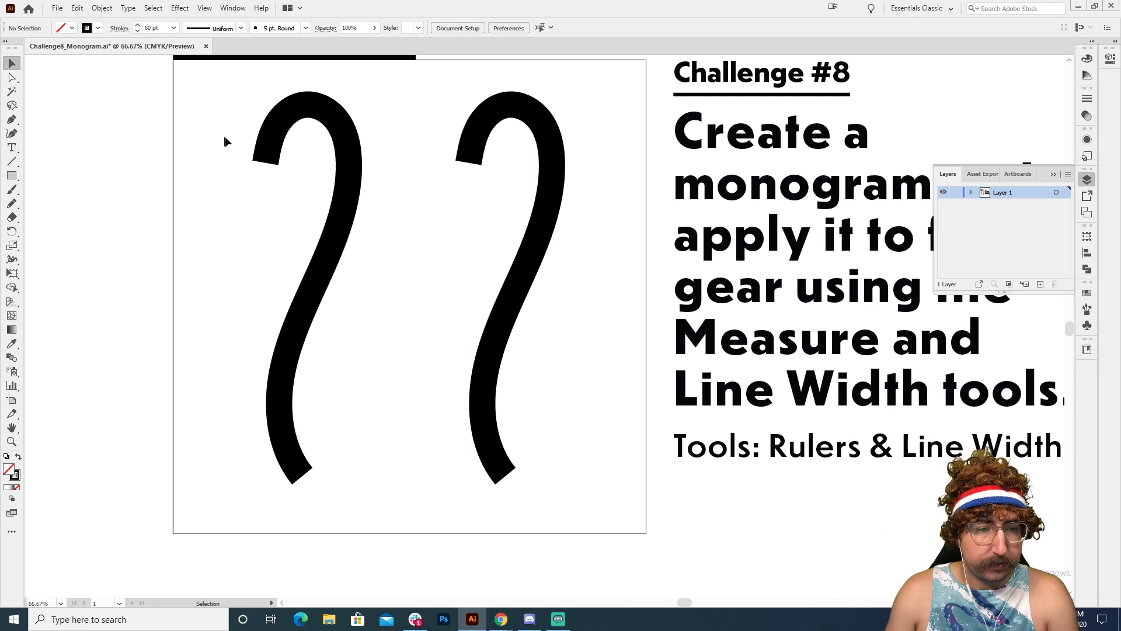
# Widen the left curve's stroke at its upper hook end to about 105 px with the Width tool
pyautogui.click(348, 166)
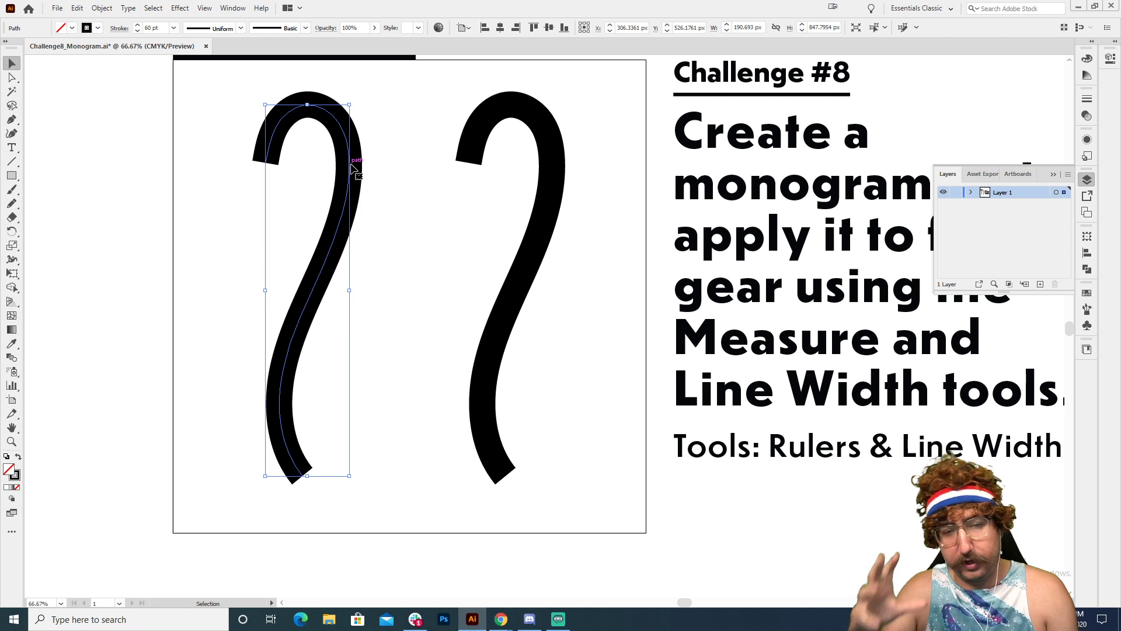
pyautogui.press('z')
pyautogui.click(449, 206)
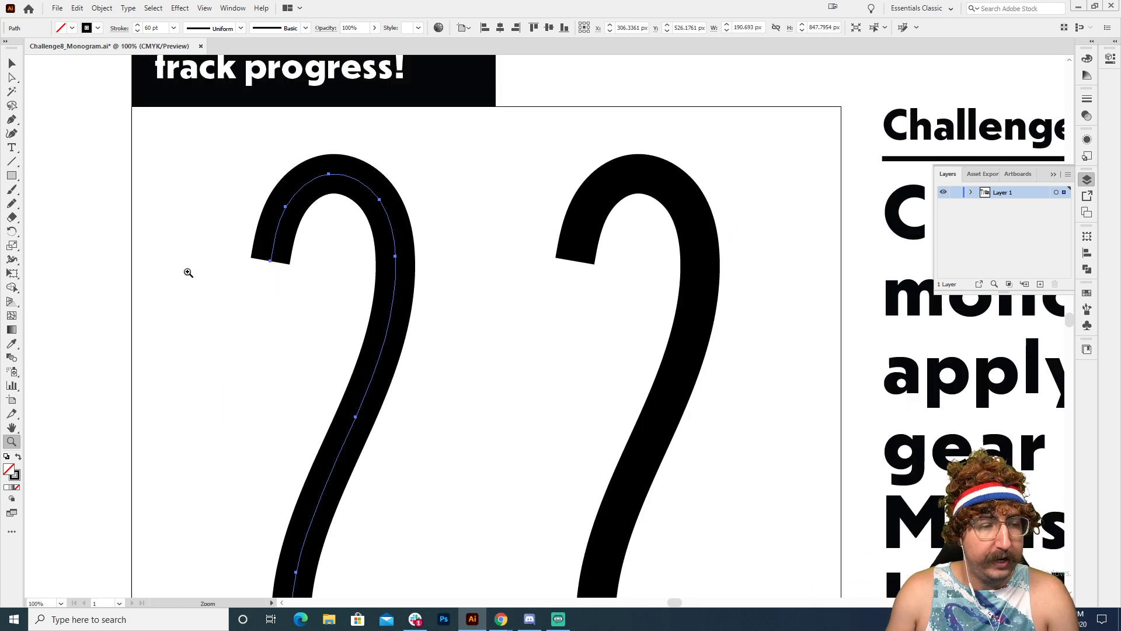
pyautogui.click(11, 262)
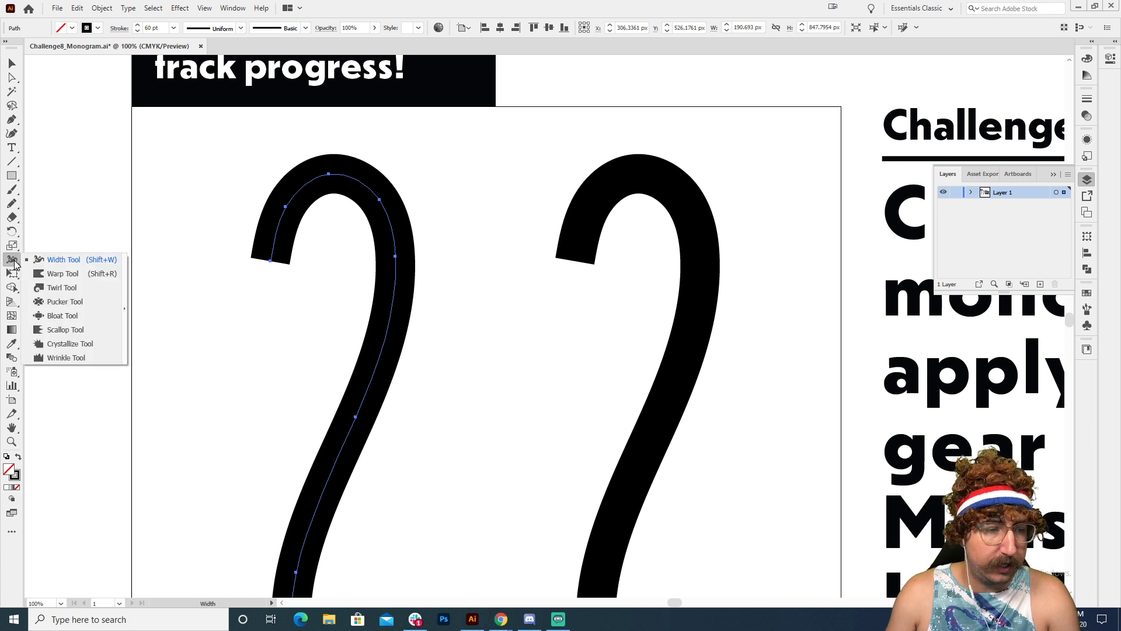
pyautogui.click(26, 265)
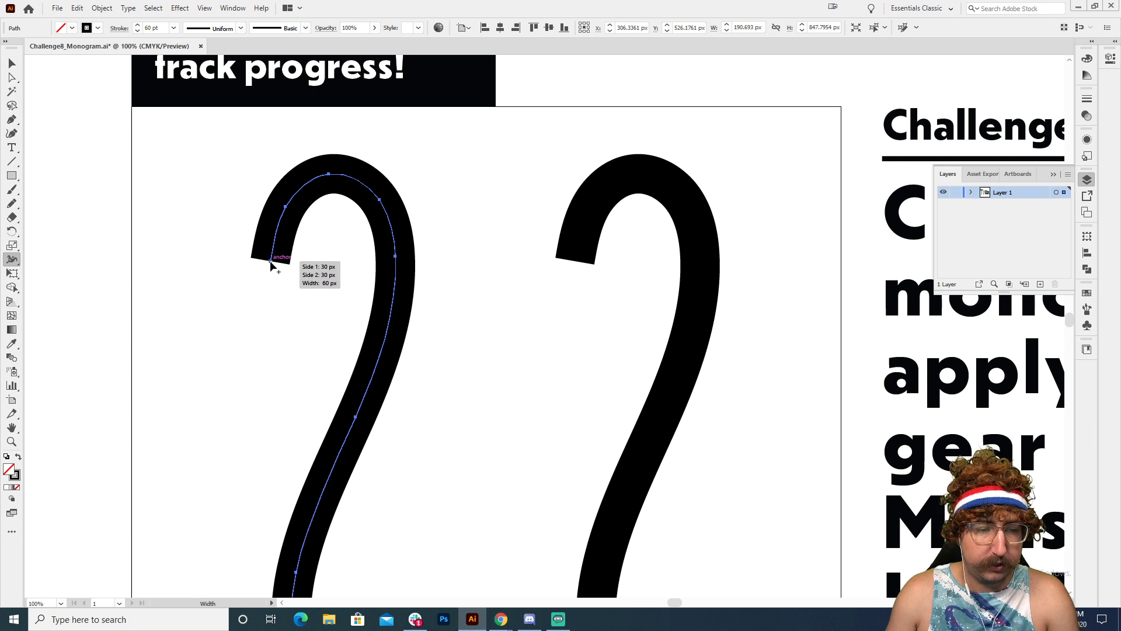
pyautogui.moveTo(270, 260); pyautogui.dragTo(304, 264)
pyautogui.moveTo(299, 259); pyautogui.dragTo(306, 263)
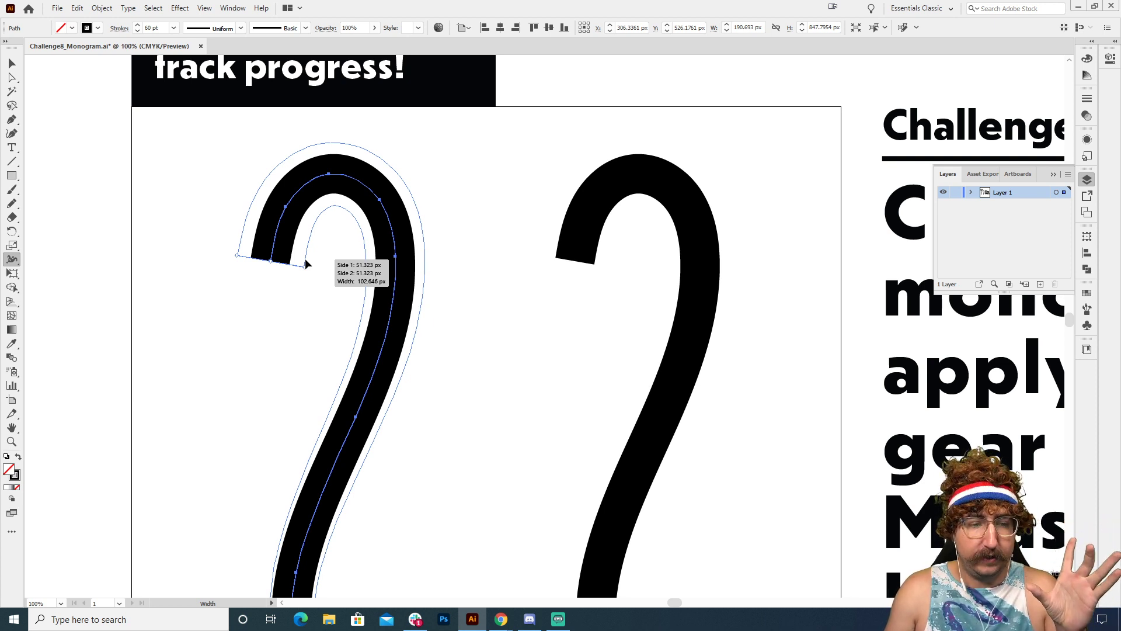
pyautogui.moveTo(305, 258); pyautogui.dragTo(305, 258)
# Narrow the left curve's stroke at its lower end to about 27 px with the Width tool
pyautogui.scroll(-1, 308, 251)
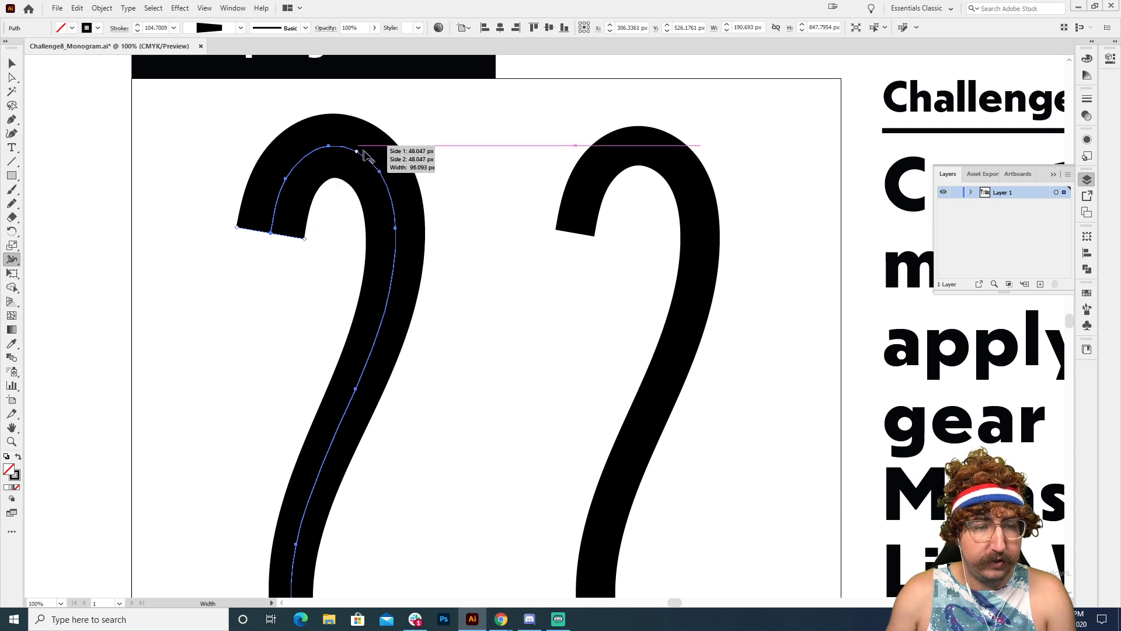
pyautogui.scroll(-2, 378, 212)
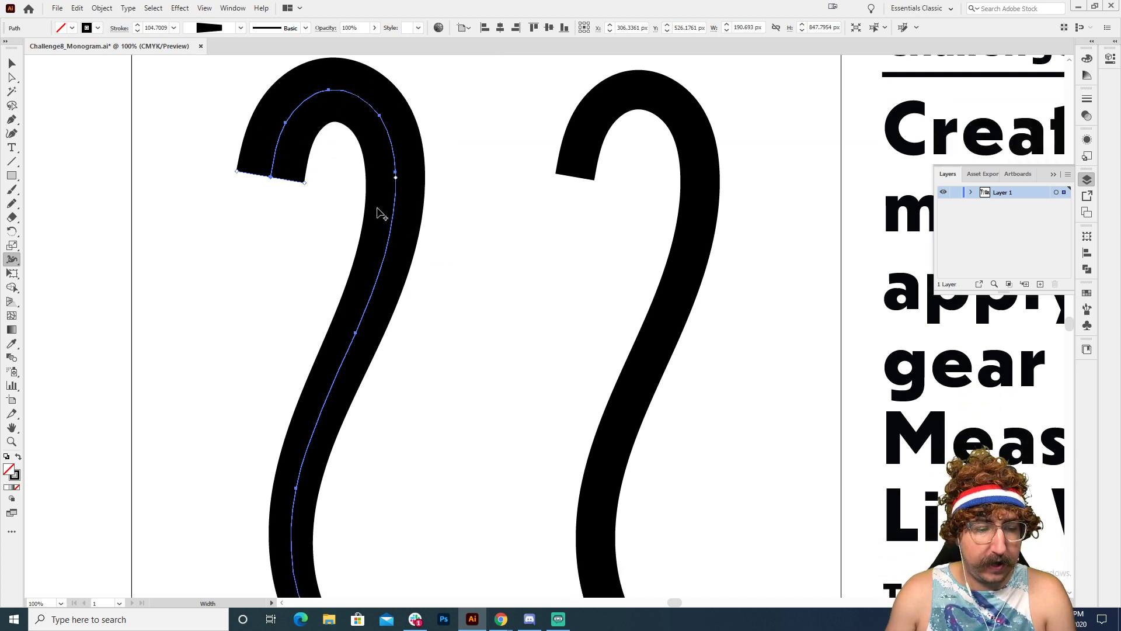
pyautogui.scroll(-5, 379, 212)
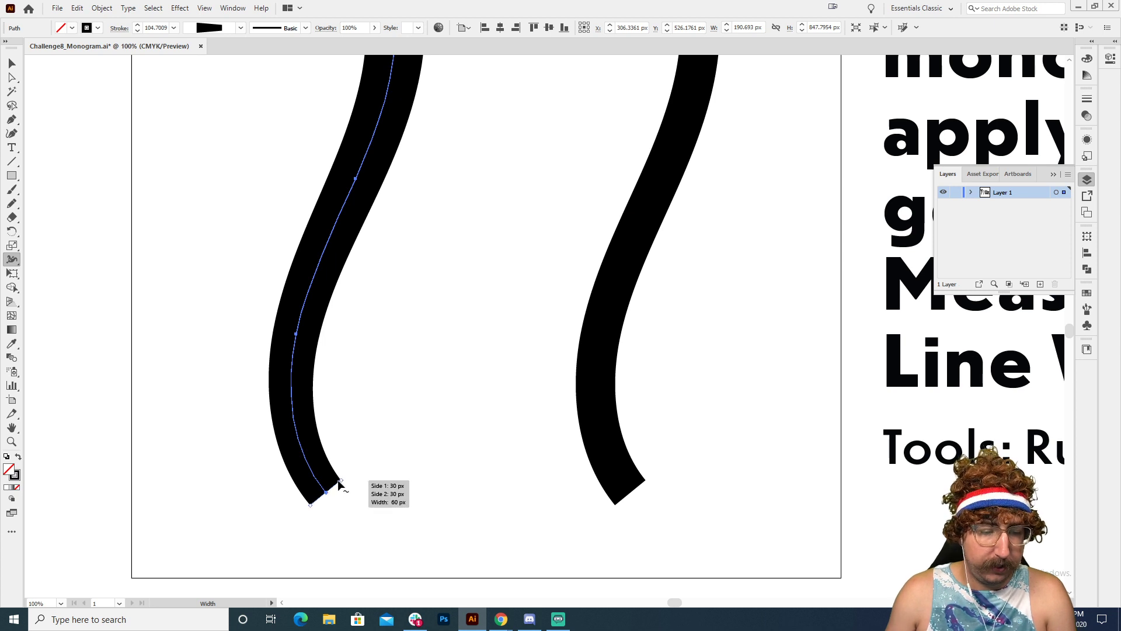
pyautogui.moveTo(338, 481); pyautogui.dragTo(333, 492)
pyautogui.click(438, 333)
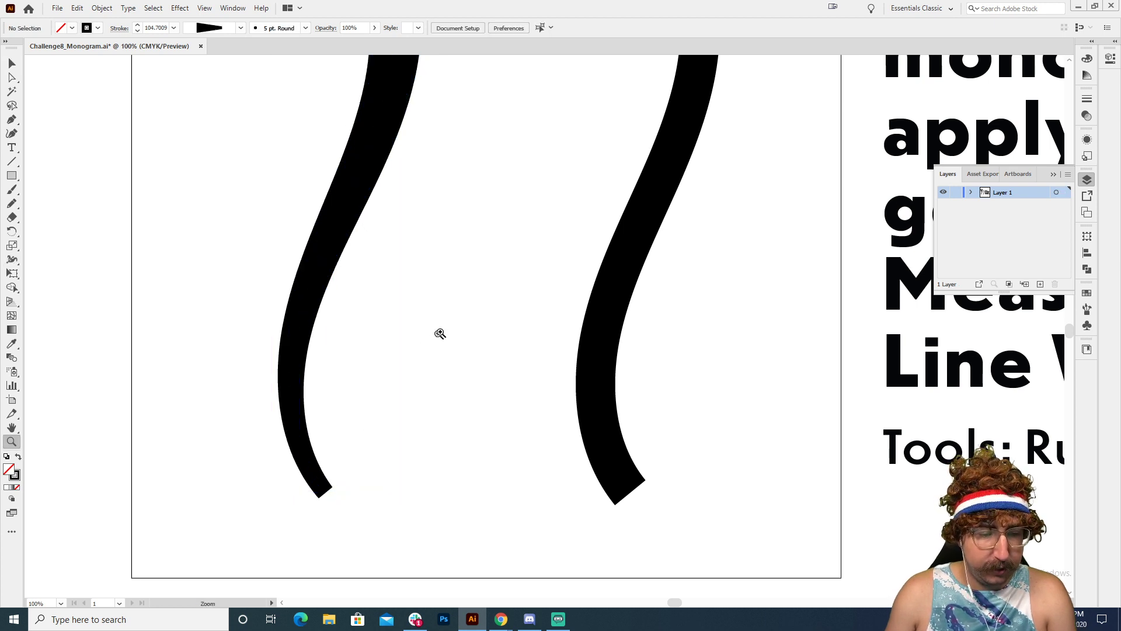
# Taper the left curve's lower end further to a thin tip with the Width tool
pyautogui.press('z')
pyautogui.keyDown('alt'); pyautogui.click(489, 315); pyautogui.keyUp('alt')
pyautogui.keyDown('alt'); pyautogui.click(560, 299); pyautogui.keyUp('alt')
pyautogui.moveTo(560, 299); pyautogui.dragTo(456, 323)
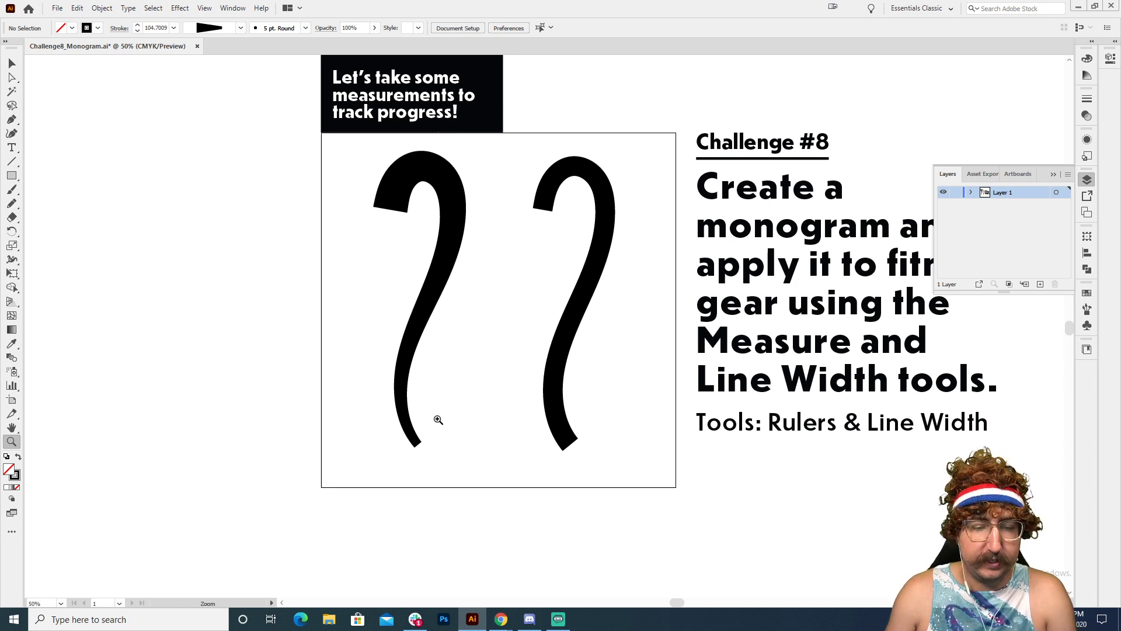
pyautogui.press('v')
pyautogui.click(458, 196)
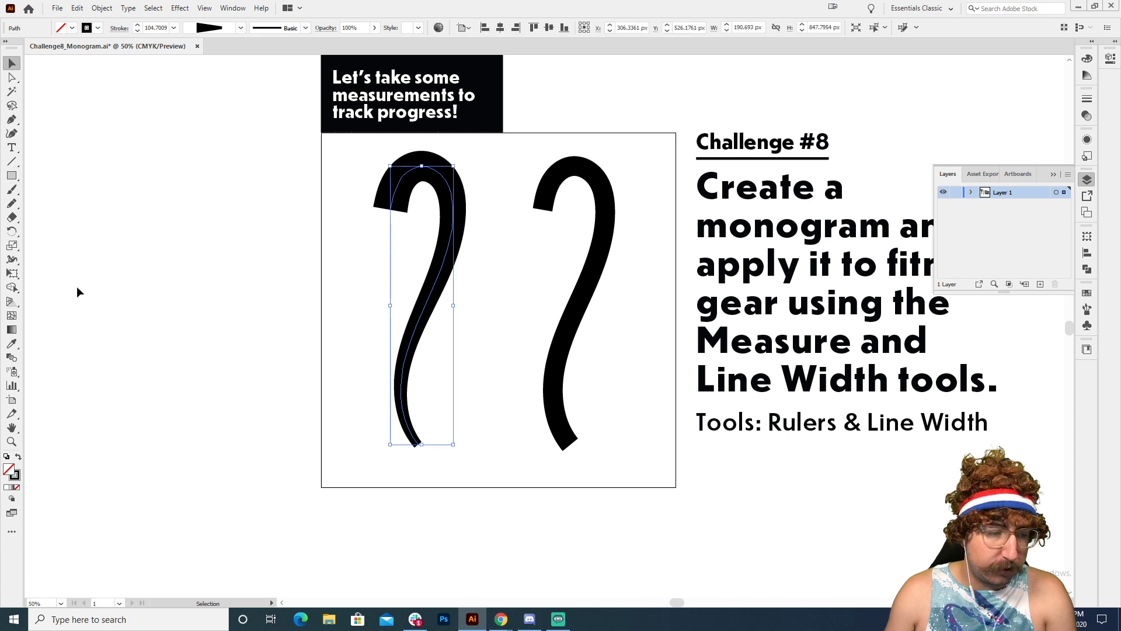
pyautogui.click(14, 259)
pyautogui.press('z')
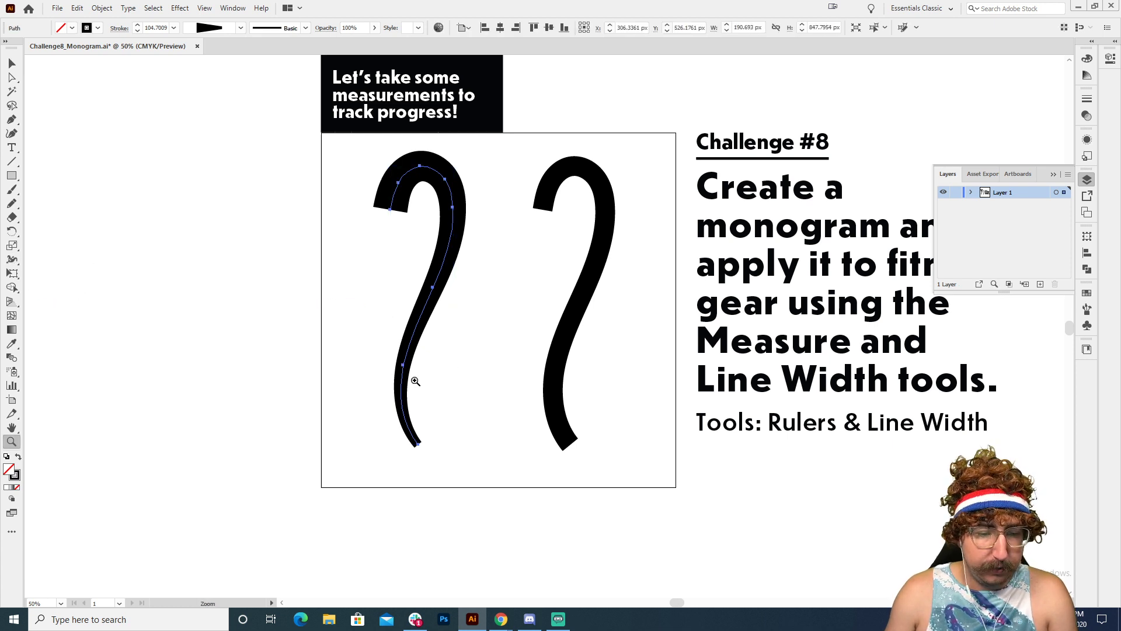
pyautogui.click(415, 380)
pyautogui.click(555, 377)
pyautogui.click(510, 413)
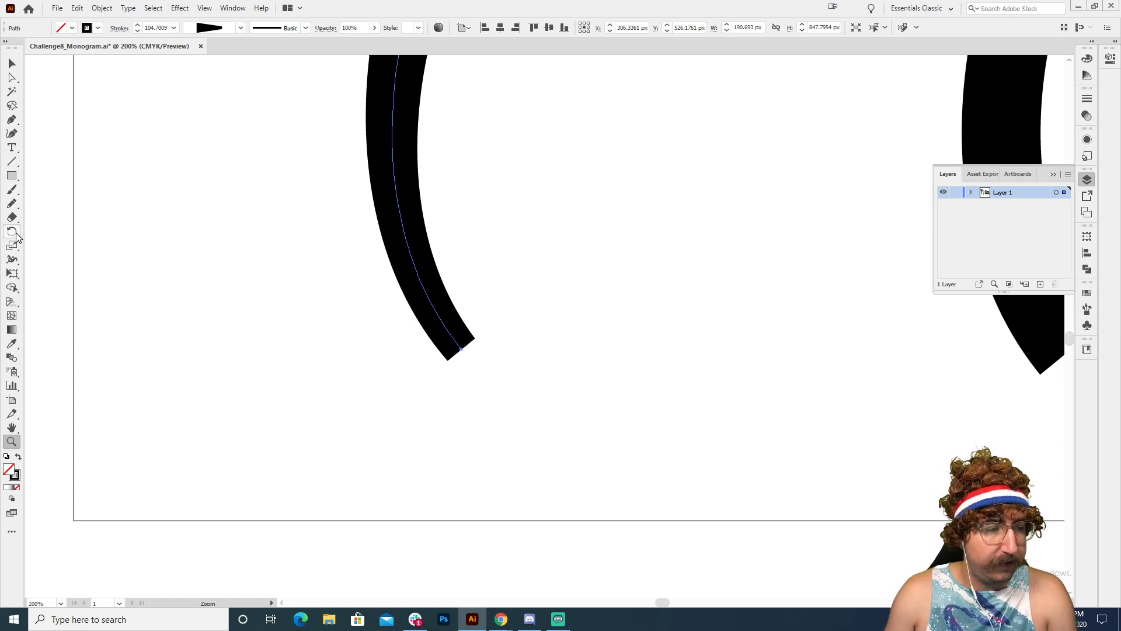
pyautogui.click(12, 259)
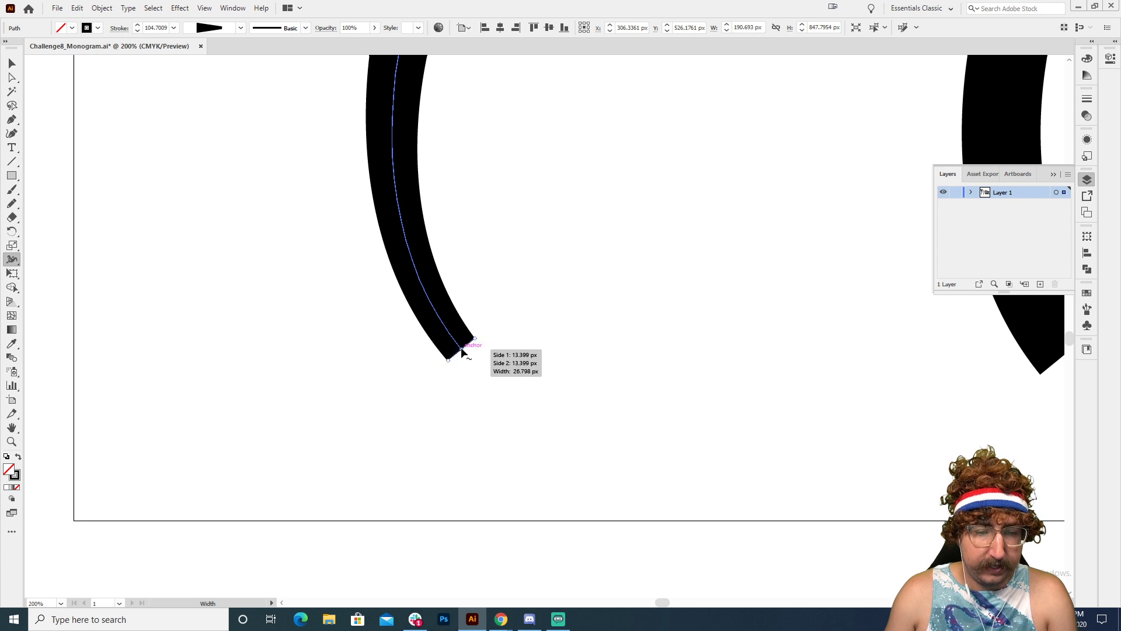
pyautogui.moveTo(461, 351)
pyautogui.mouseDown()
pyautogui.moveTo(585, 257)
pyautogui.moveTo(465, 348)
pyautogui.moveTo(739, 177)
pyautogui.moveTo(483, 348)
pyautogui.moveTo(711, 170)
pyautogui.moveTo(456, 350)
pyautogui.mouseUp()
pyautogui.hotkey('ctrl', 'shift', 'a')
# Slide the left curve's hook-end width point along the path to below the outer bend, so the stroke stays thick through the hook
pyautogui.press('z')
pyautogui.keyDown('alt'); pyautogui.click(566, 211); pyautogui.keyUp('alt')
pyautogui.keyDown('alt'); pyautogui.click(566, 211); pyautogui.keyUp('alt')
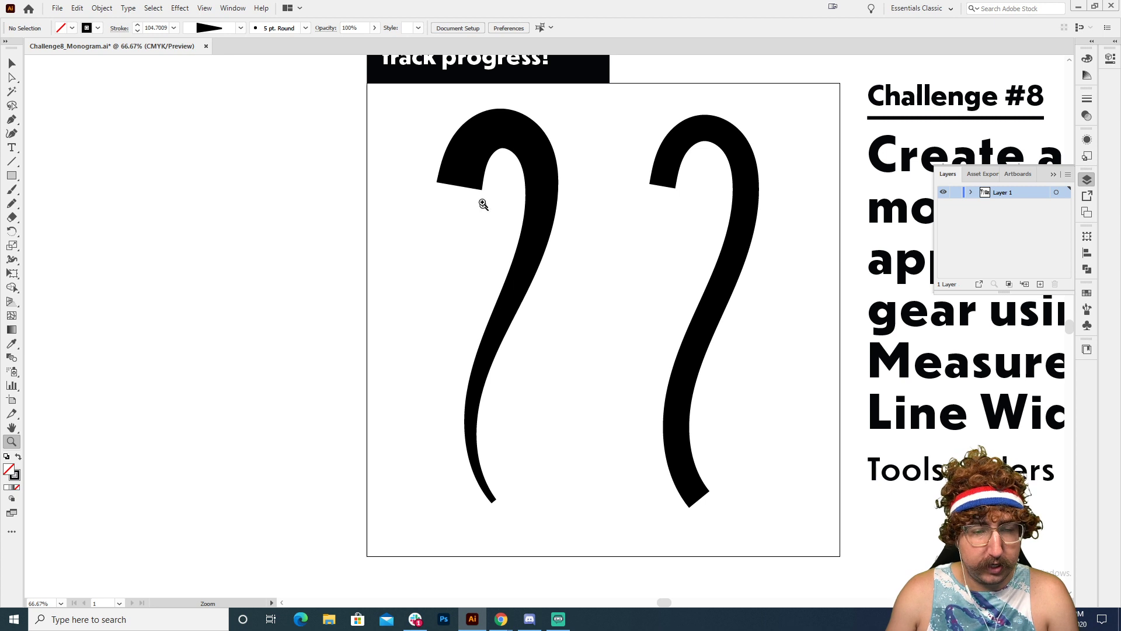
pyautogui.press('v')
pyautogui.click(473, 164)
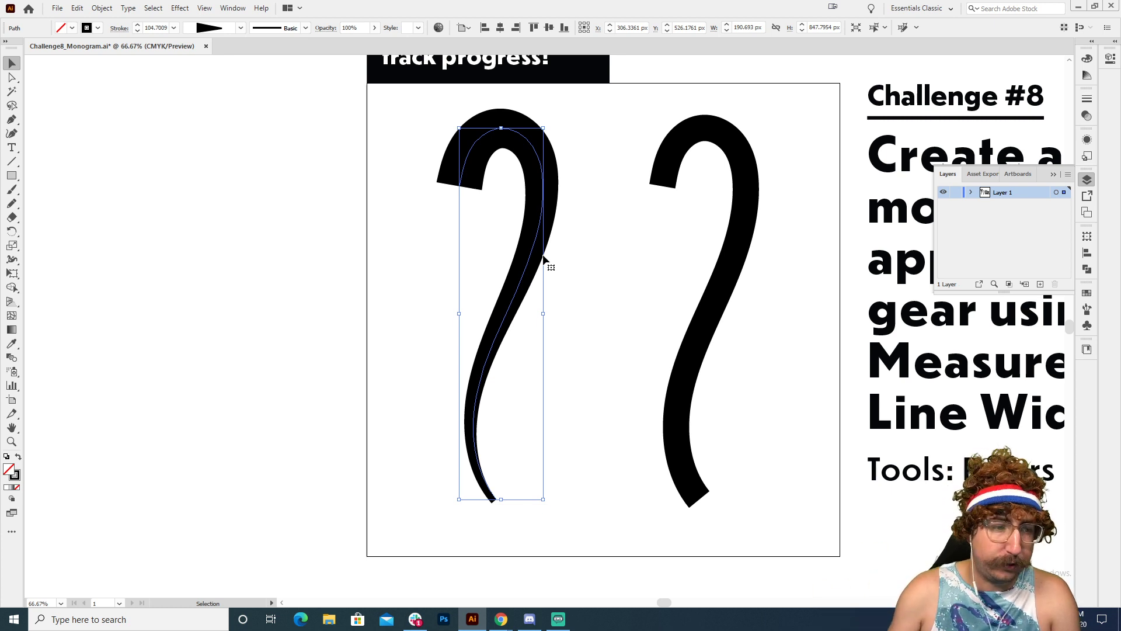
pyautogui.click(10, 261)
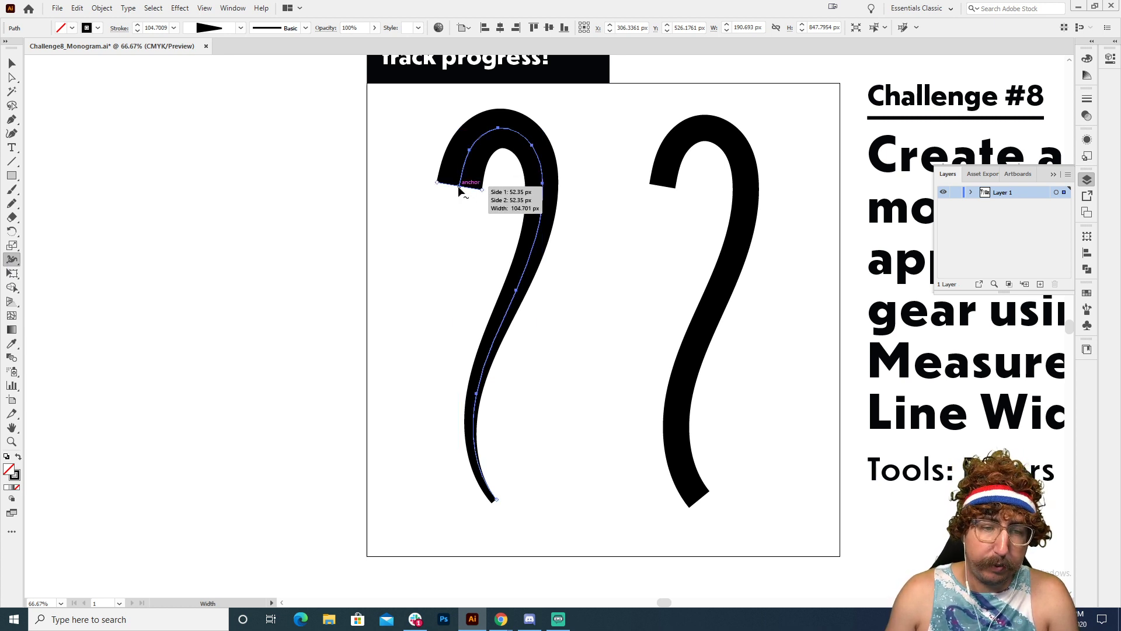
pyautogui.moveTo(460, 186)
pyautogui.mouseDown()
pyautogui.moveTo(508, 126)
pyautogui.moveTo(538, 146)
pyautogui.moveTo(538, 242)
pyautogui.moveTo(482, 362)
pyautogui.moveTo(518, 298)
pyautogui.moveTo(540, 196)
pyautogui.moveTo(484, 330)
pyautogui.moveTo(538, 240)
pyautogui.moveTo(473, 435)
pyautogui.moveTo(507, 237)
pyautogui.moveTo(528, 232)
pyautogui.moveTo(540, 247)
pyautogui.mouseUp()
pyautogui.press('v')
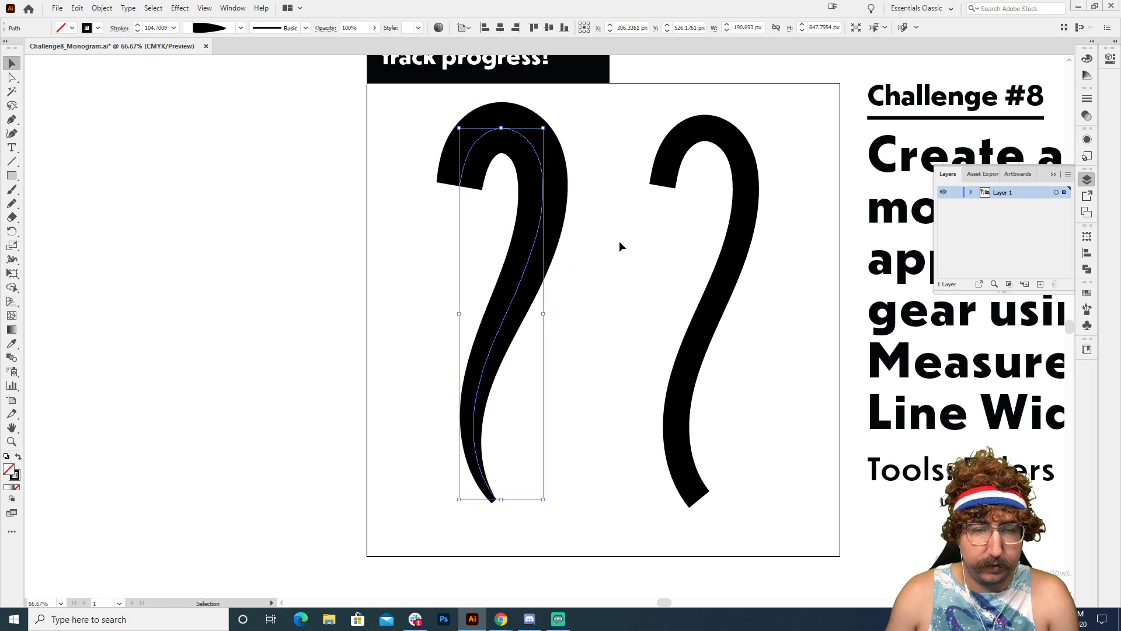
# Set the left curve's stroke weight to 90 pt
pyautogui.click(600, 245)
pyautogui.moveTo(609, 188); pyautogui.dragTo(464, 296)
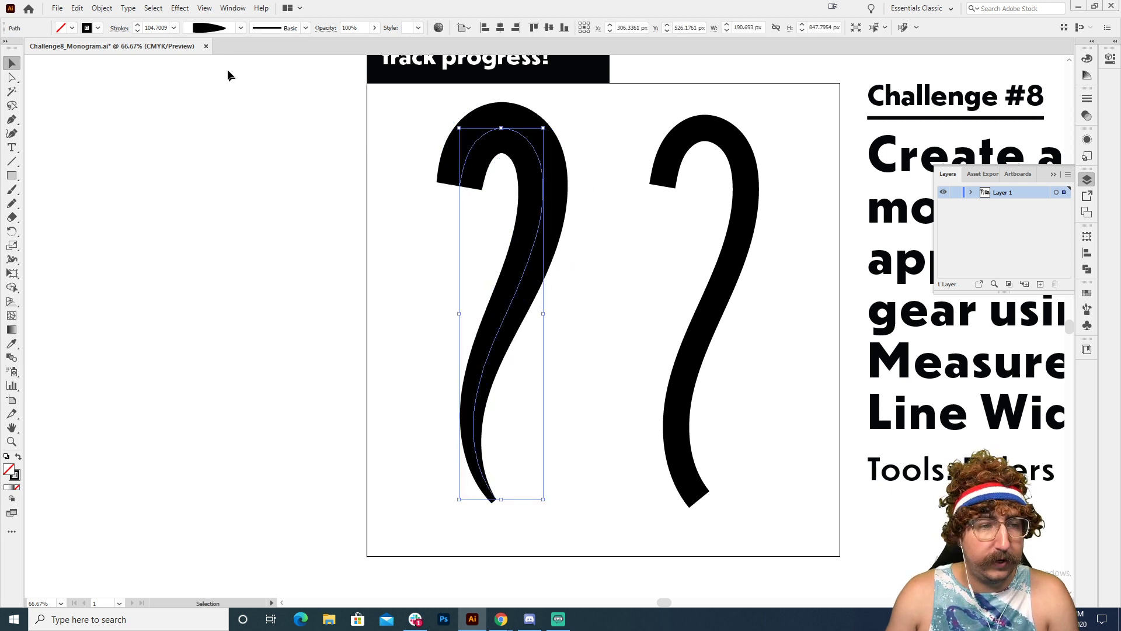
pyautogui.click(163, 27)
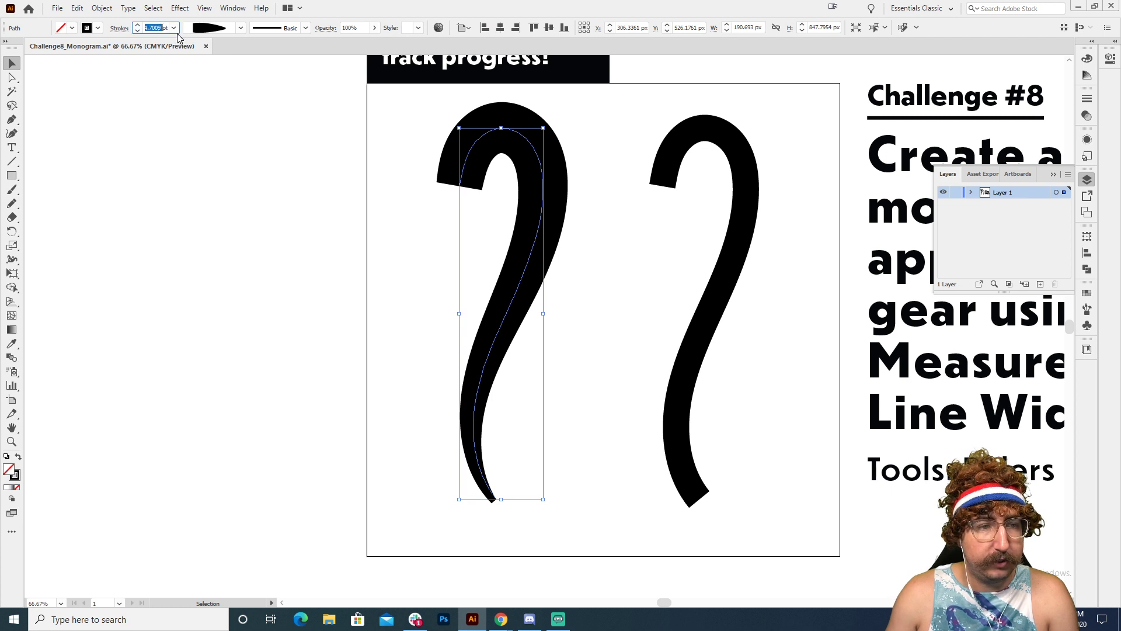
pyautogui.write('90')
pyautogui.press('Return')
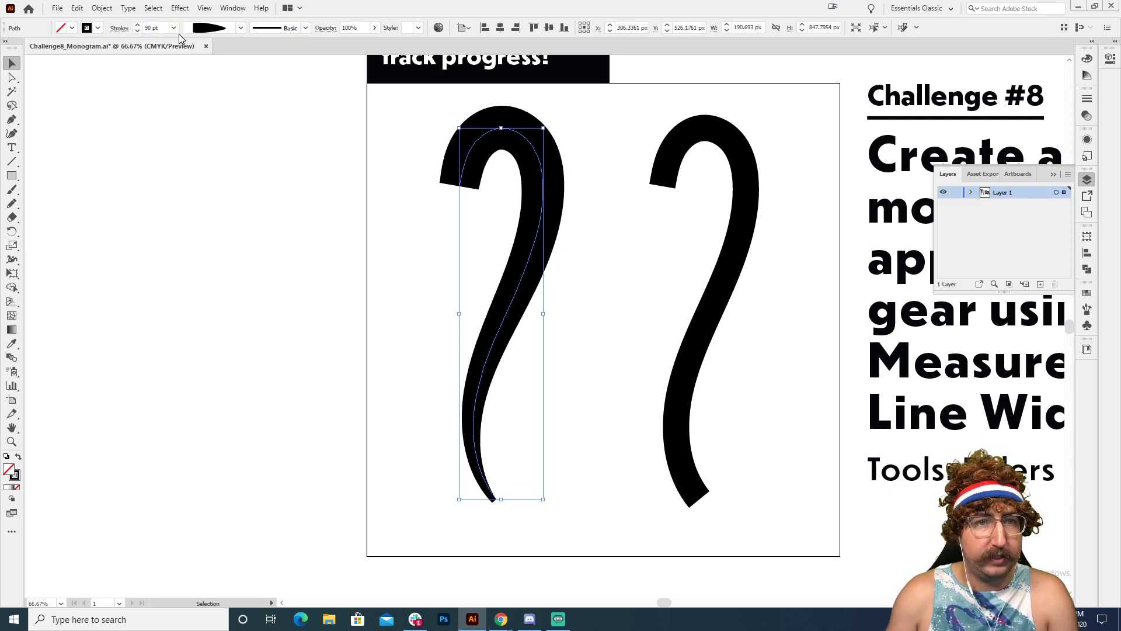
pyautogui.click(379, 263)
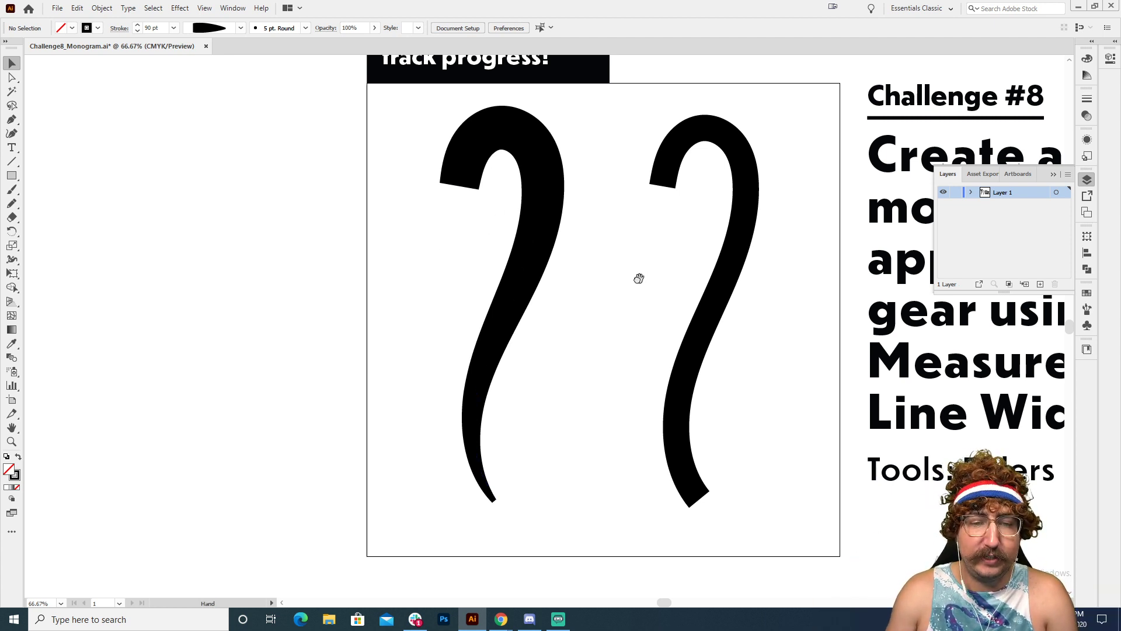
# Inspect the left curve's path and its variable stroke with the Width tool
pyautogui.moveTo(639, 278); pyautogui.dragTo(505, 274)
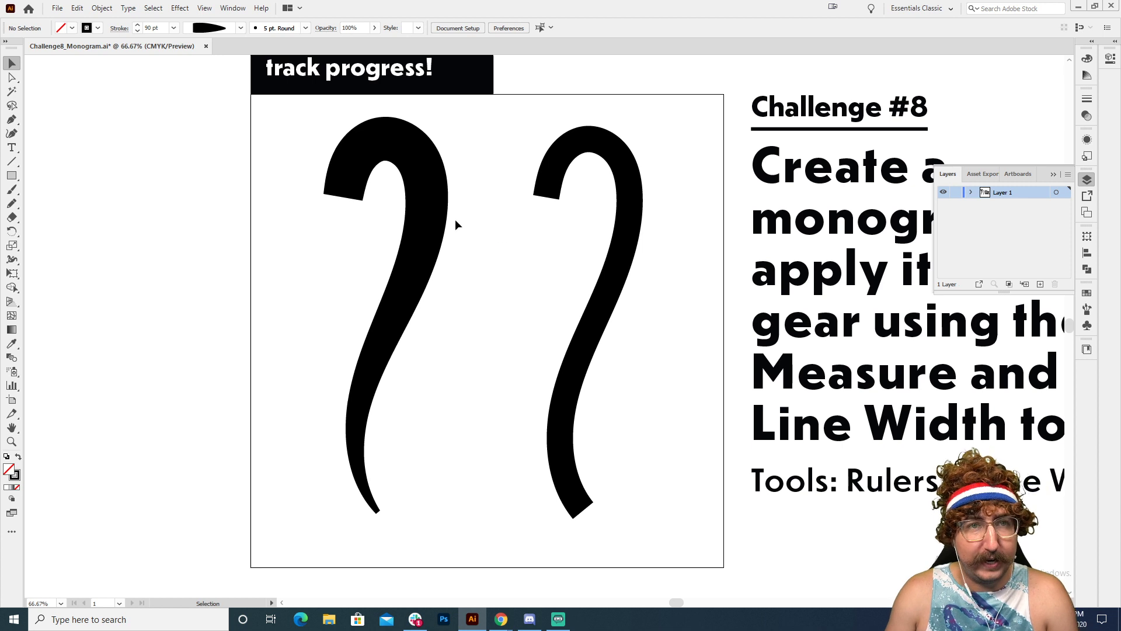
pyautogui.moveTo(302, 146); pyautogui.dragTo(470, 231)
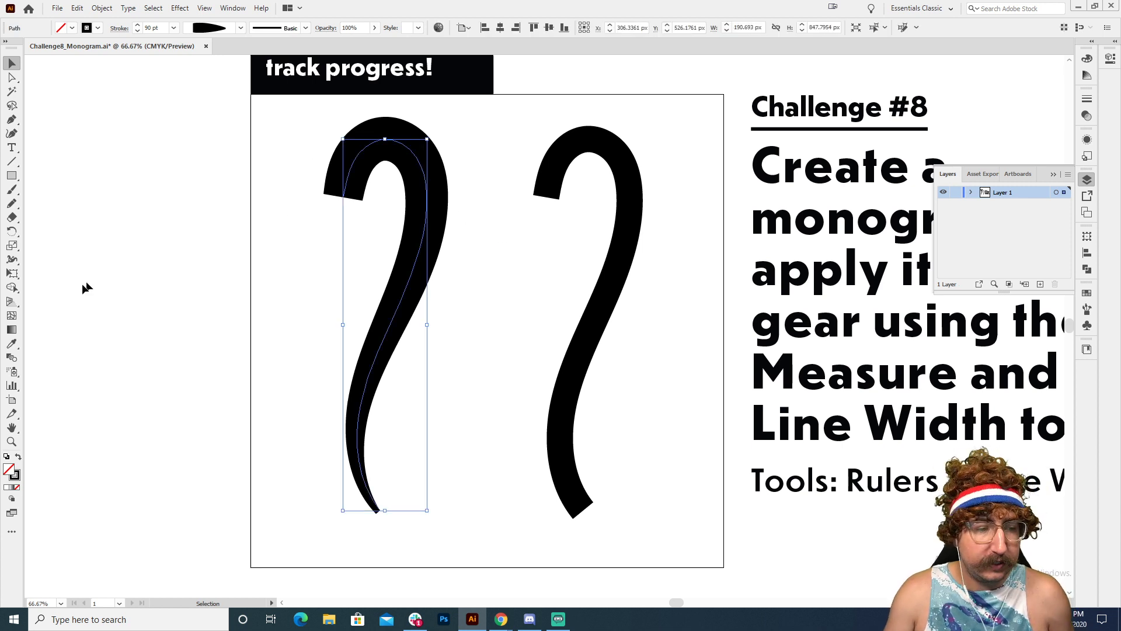
pyautogui.click(12, 260)
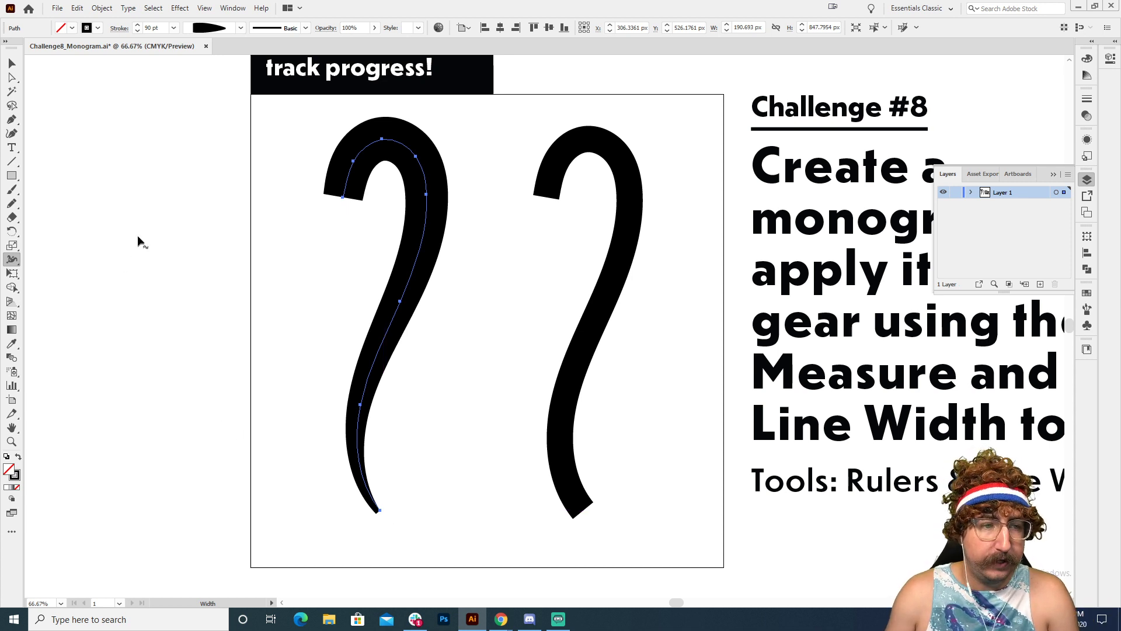
pyautogui.press('v')
pyautogui.click(370, 195)
pyautogui.moveTo(285, 153); pyautogui.dragTo(409, 204)
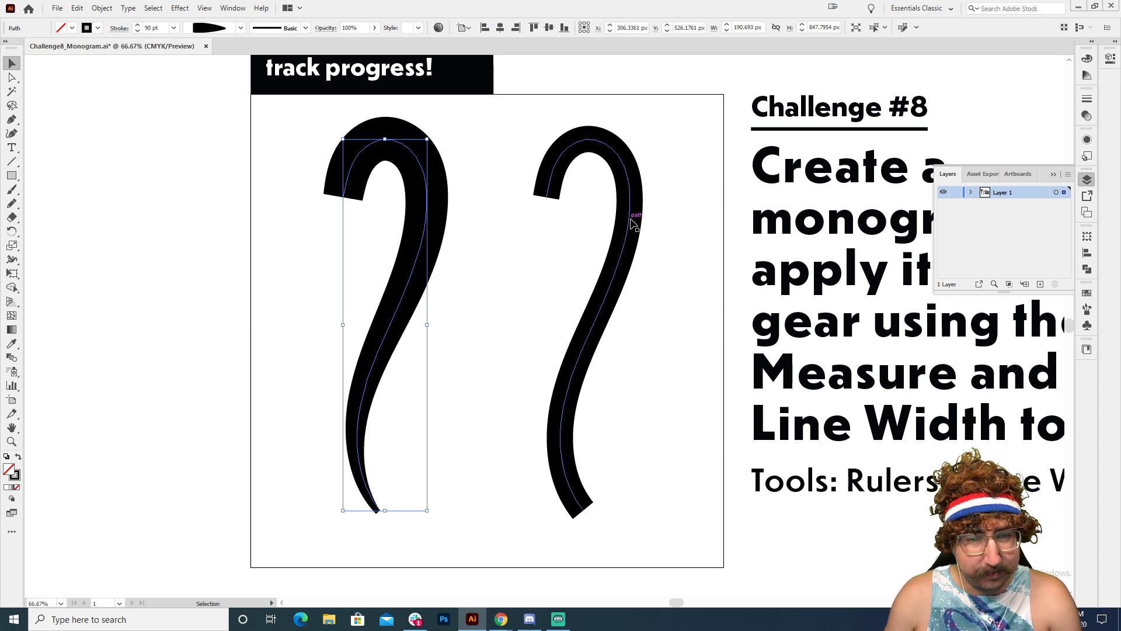
# Copy the left curve's 90 pt stroke weight to the right curve with the Eyedropper and check its hook end with the Width tool
pyautogui.click(555, 172)
pyautogui.press('i')
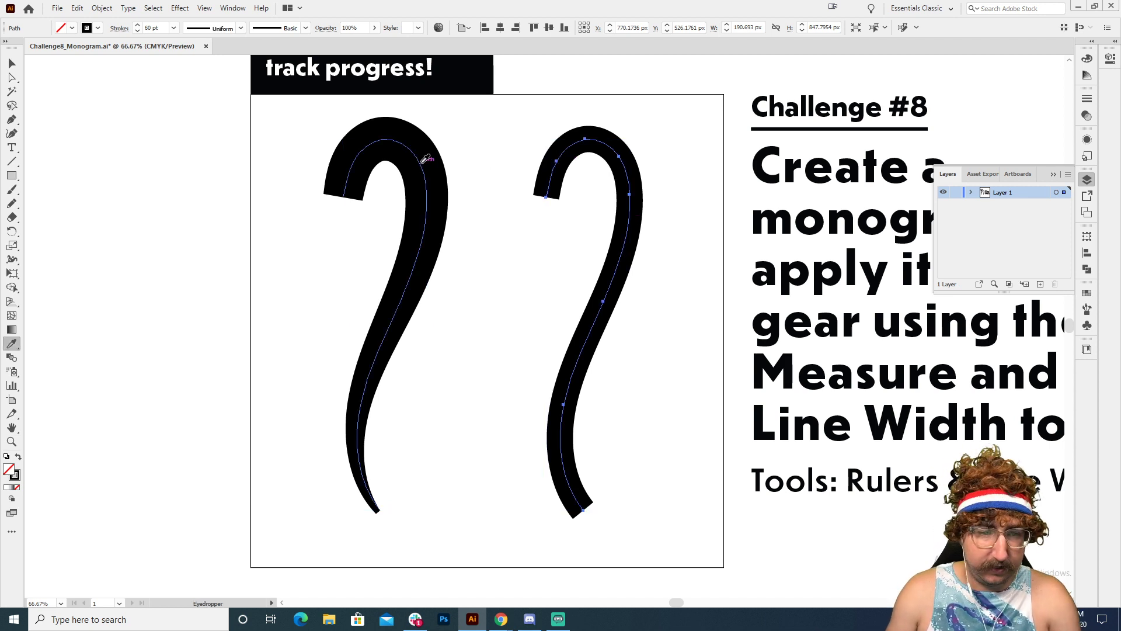
pyautogui.click(423, 161)
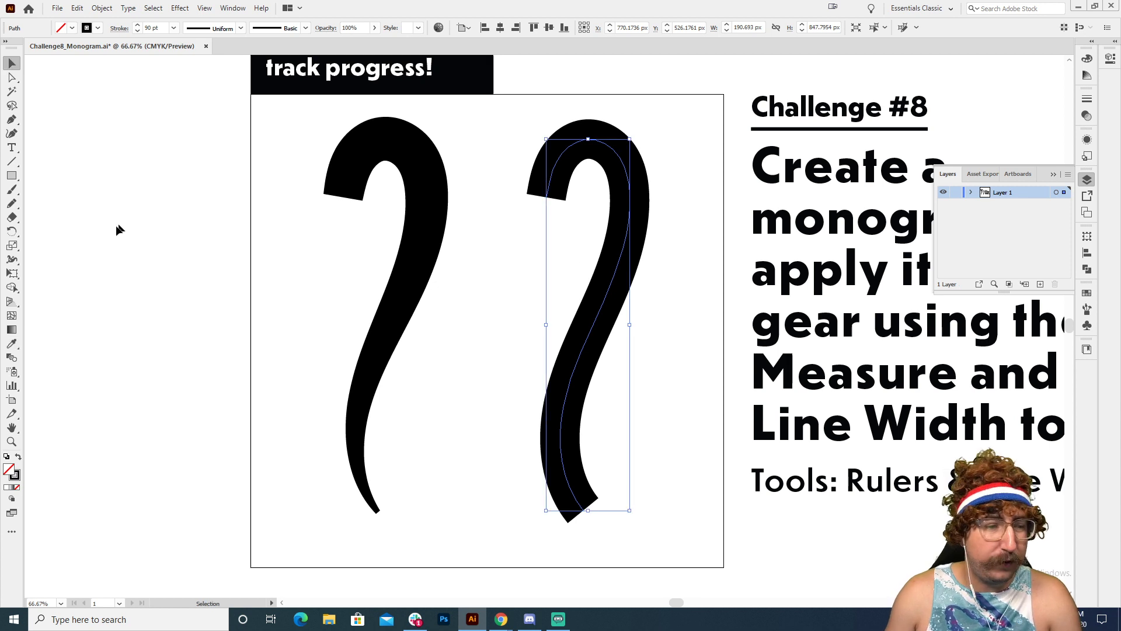
pyautogui.click(12, 259)
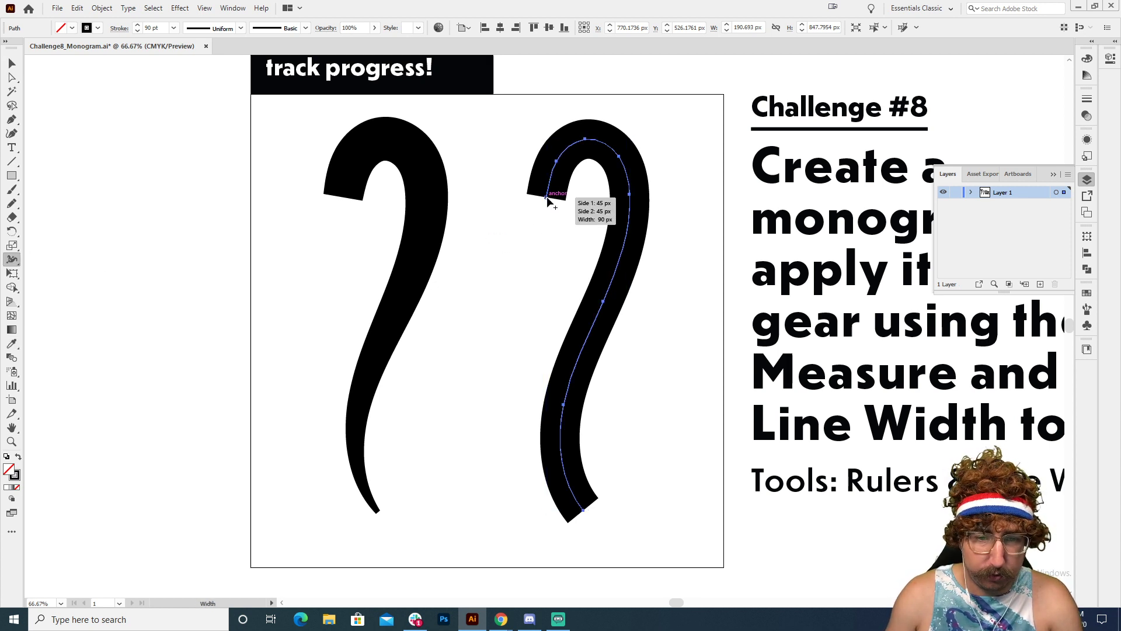
pyautogui.press('v')
pyautogui.click(525, 276)
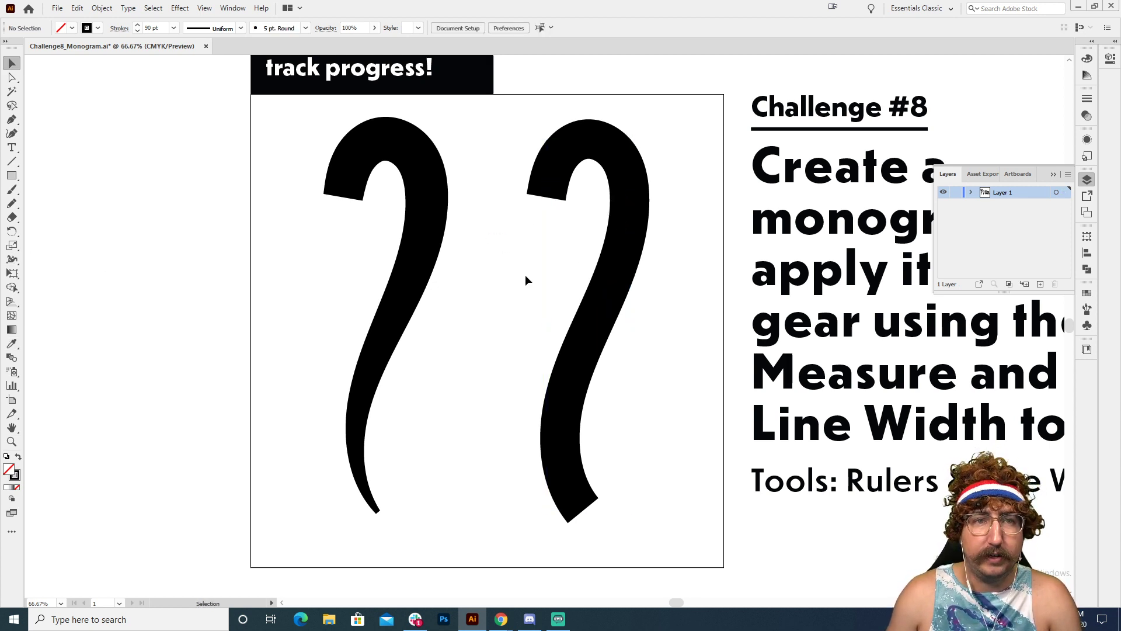
# Save the left curve's stroke shape as a variable width profile named "Swiggity Swat" and check the profile list for it
pyautogui.moveTo(470, 161); pyautogui.dragTo(327, 262)
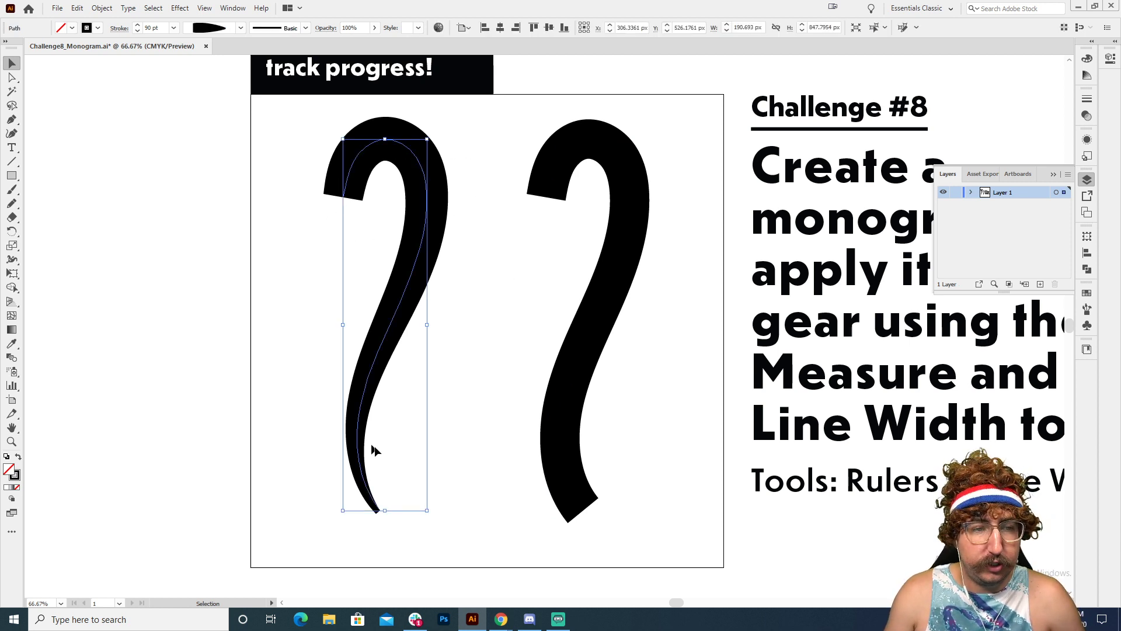
pyautogui.click(241, 28)
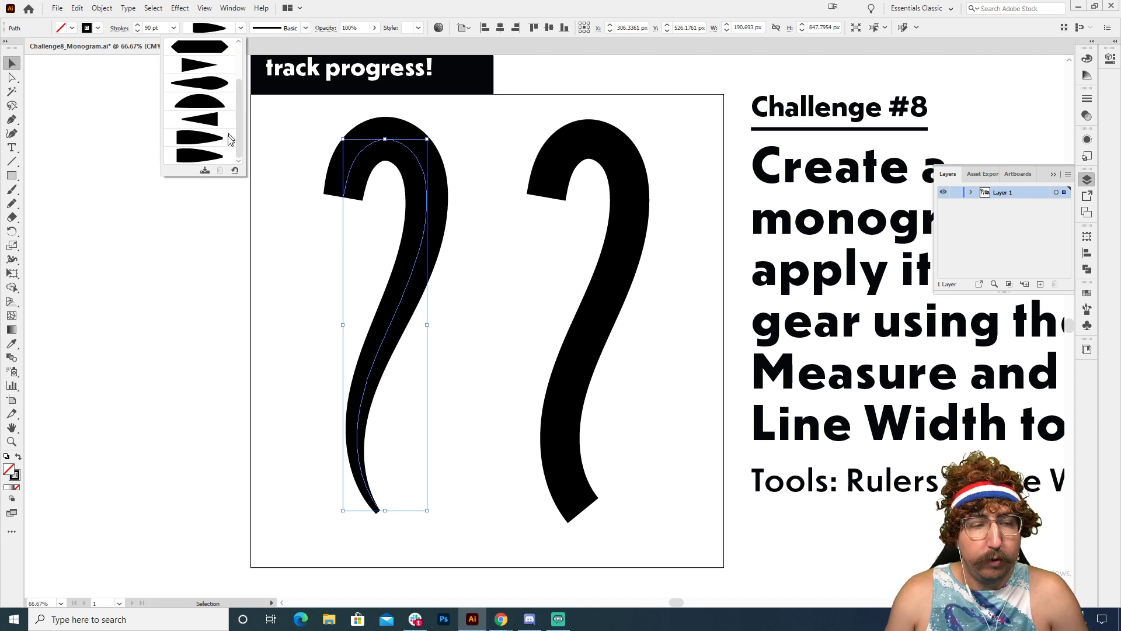
pyautogui.click(205, 170)
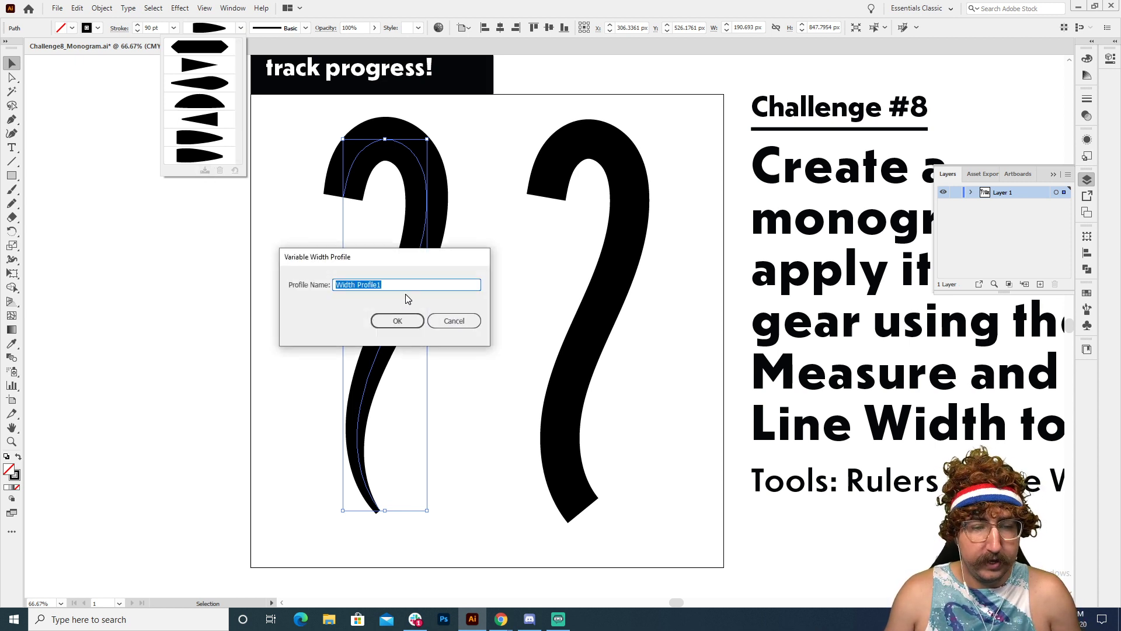
pyautogui.write('Swiggity Swash')
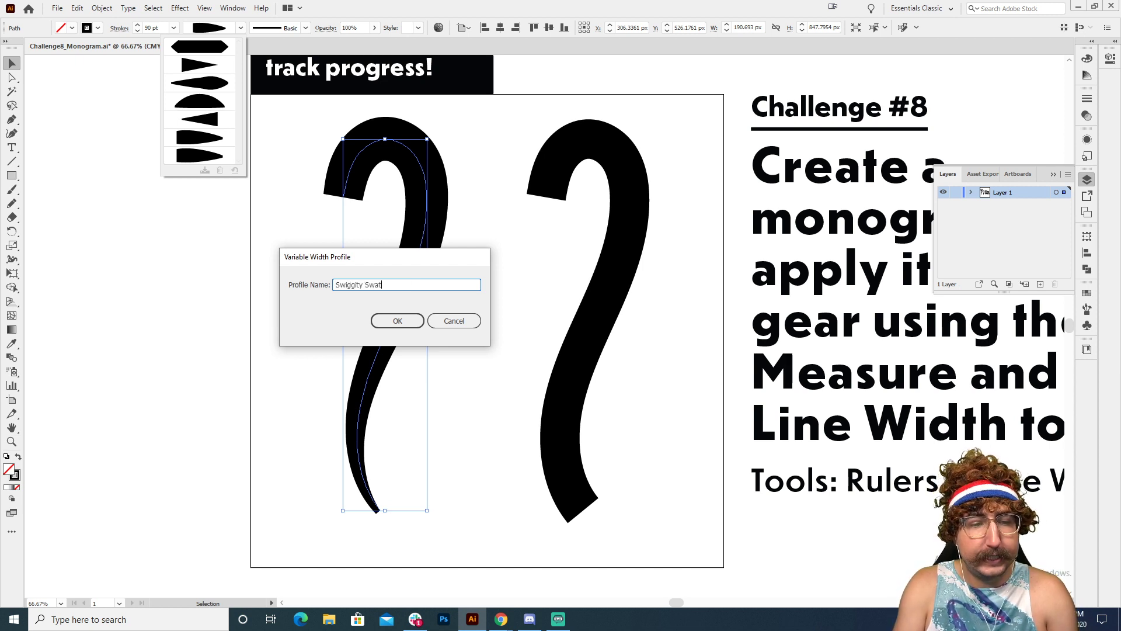
pyautogui.click(397, 320)
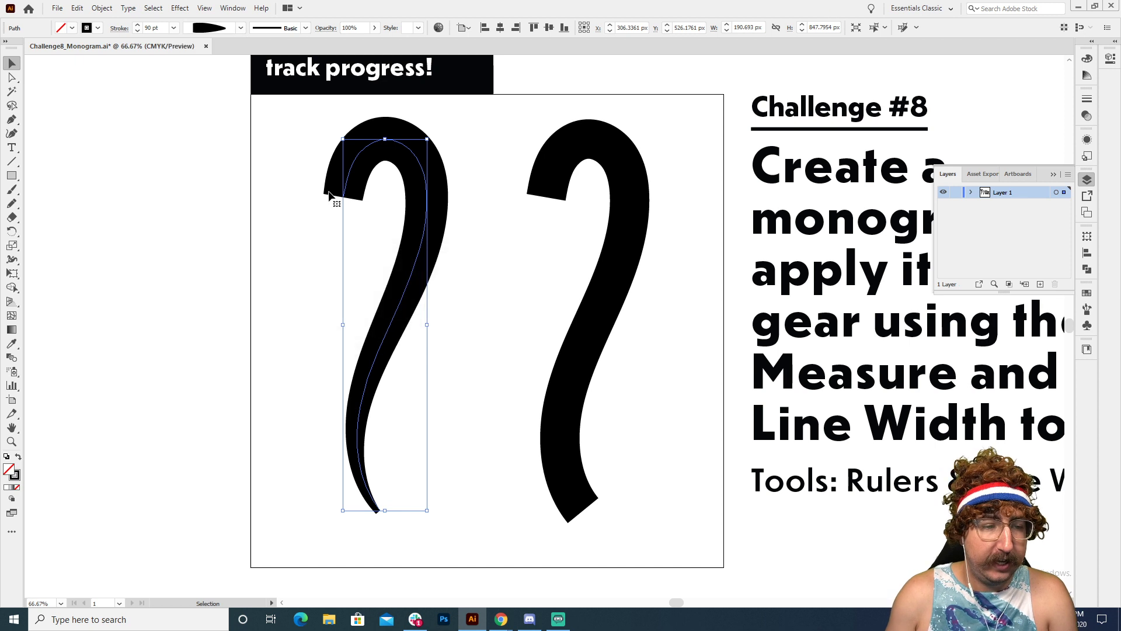
pyautogui.click(240, 28)
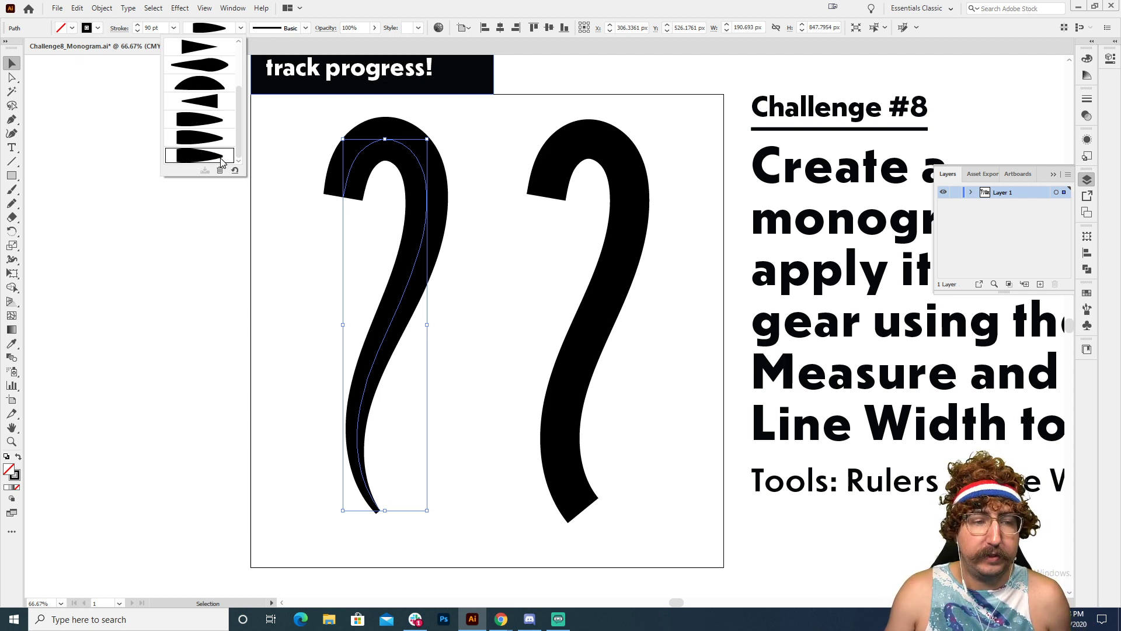
pyautogui.click(509, 143)
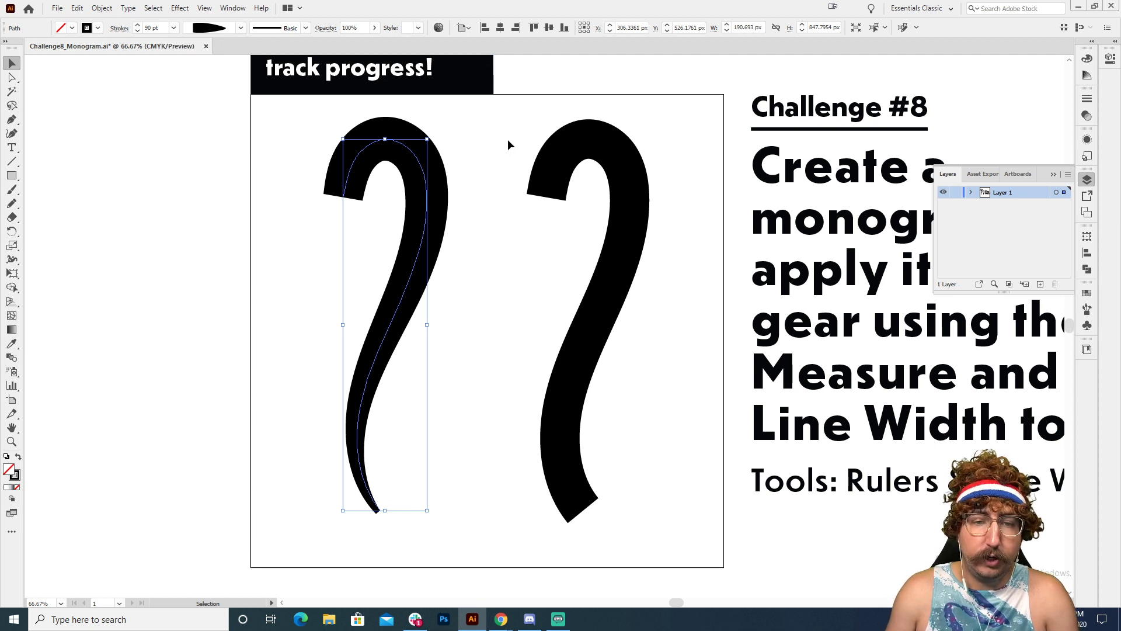
# Apply the saved custom width profile to the right curve
pyautogui.click(628, 173)
pyautogui.click(241, 29)
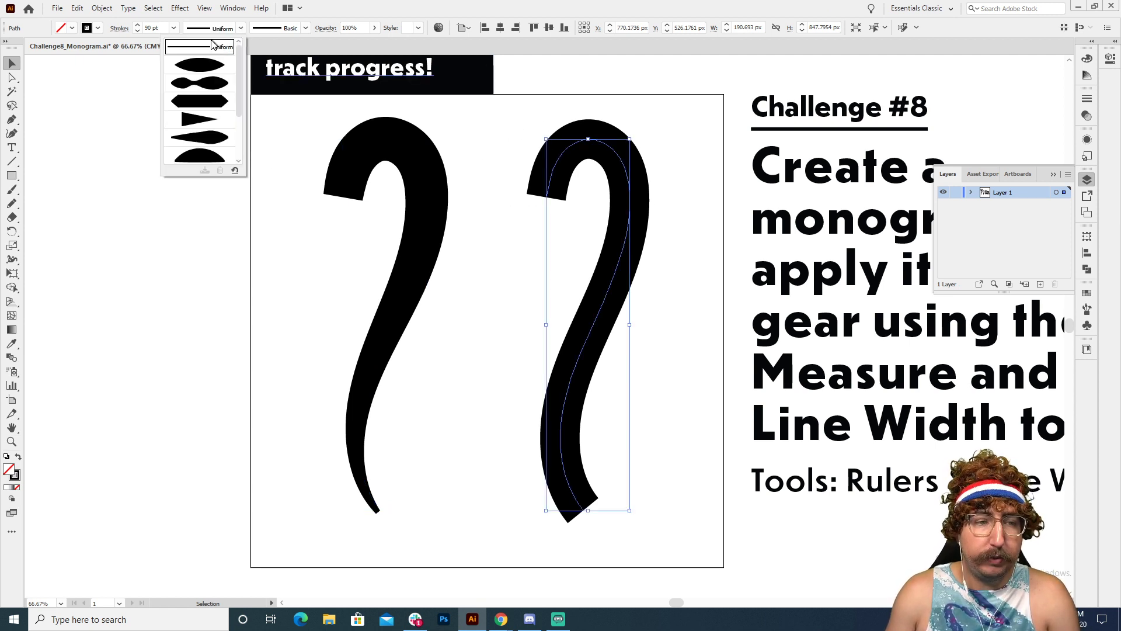
pyautogui.scroll(-2, 211, 93)
pyautogui.click(201, 156)
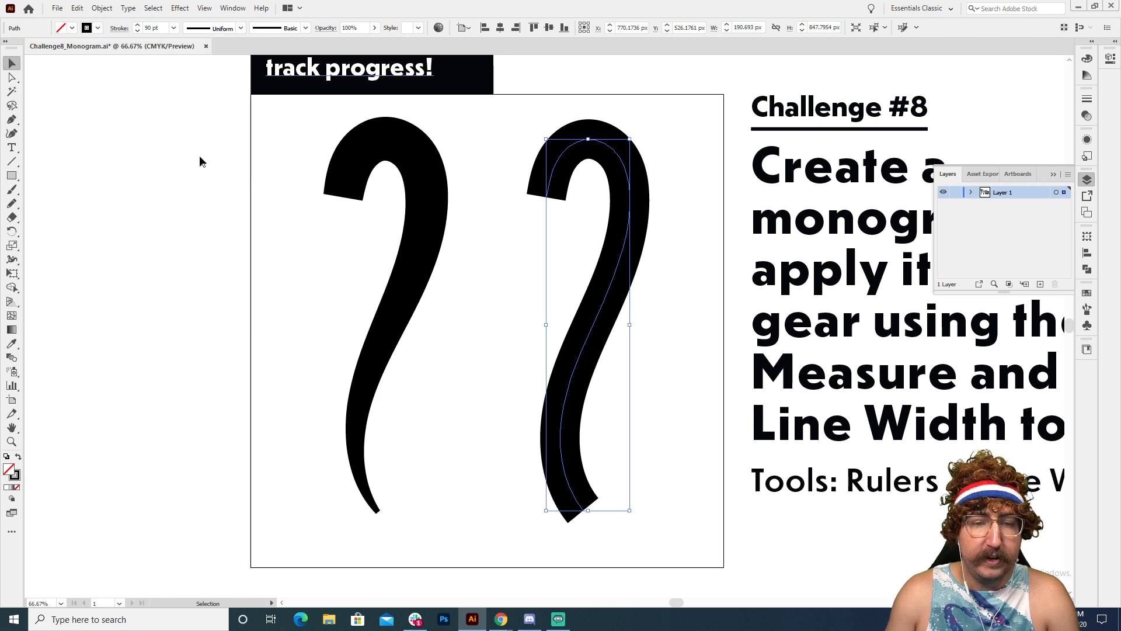
pyautogui.click(550, 250)
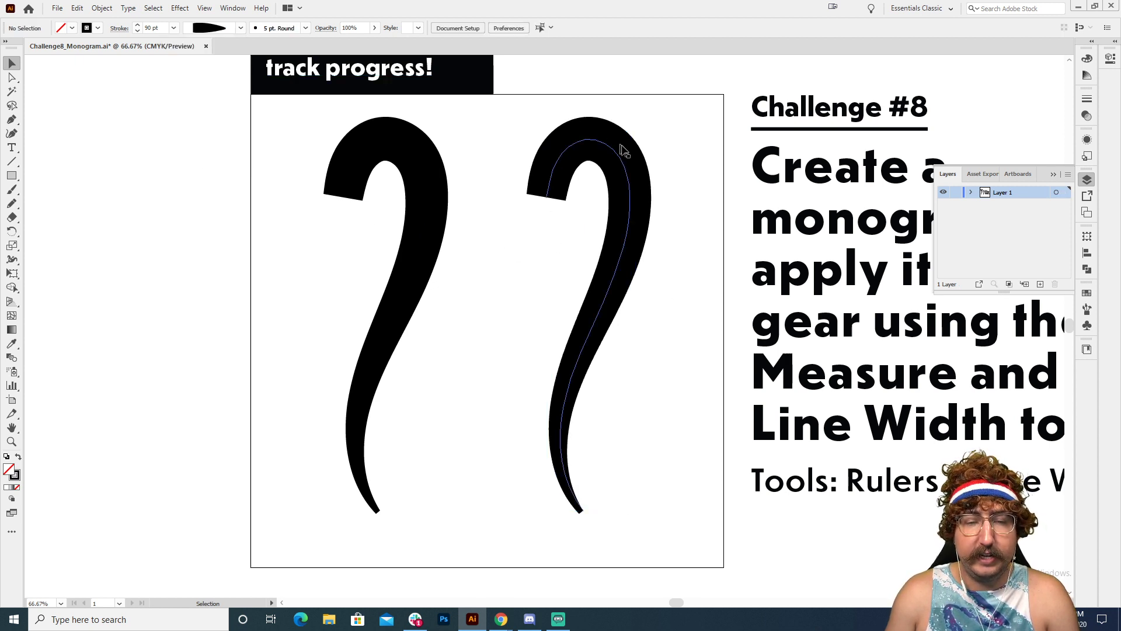
# Draw a looping letter L freehand with the Pencil tool in the empty space beside the artboard
pyautogui.moveTo(220, 281); pyautogui.dragTo(508, 270)
pyautogui.press('n')
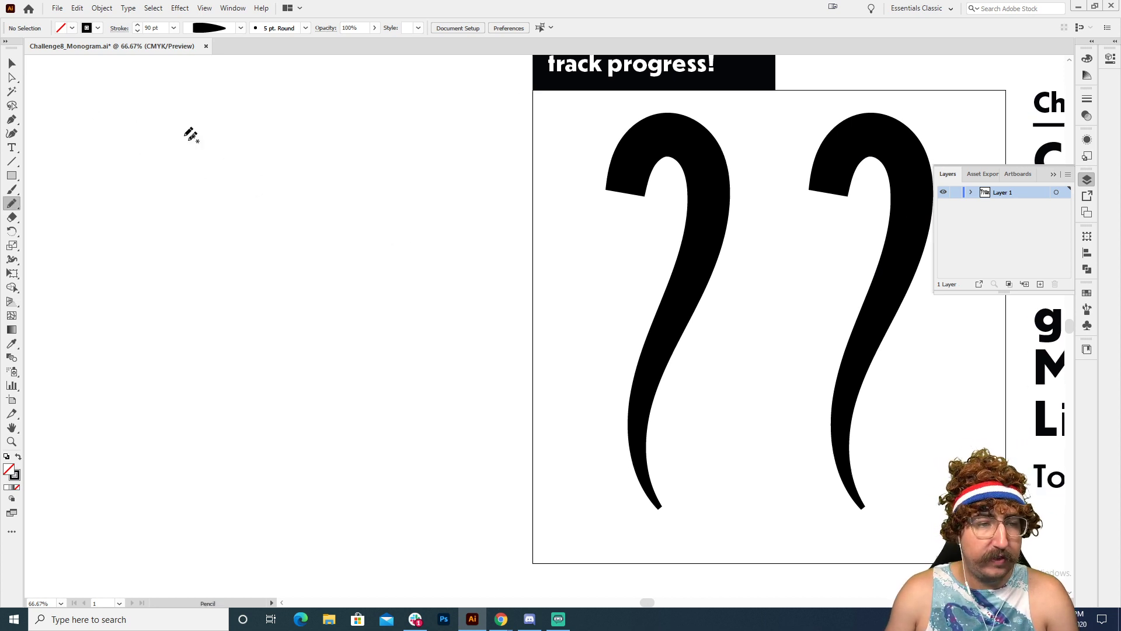
pyautogui.click(235, 28)
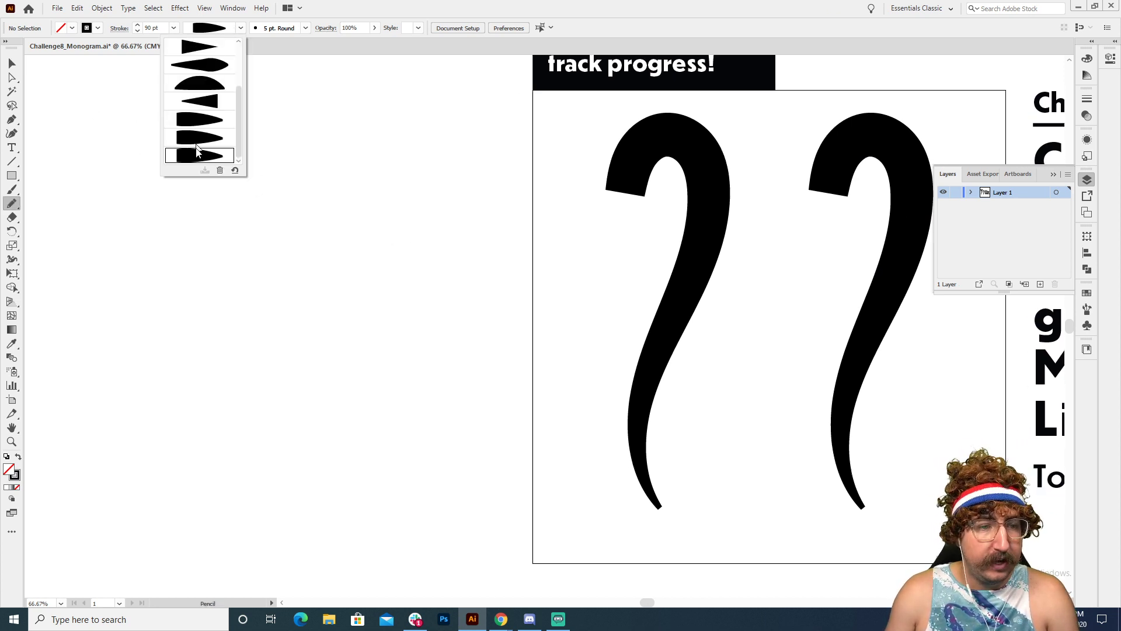
pyautogui.click(106, 147)
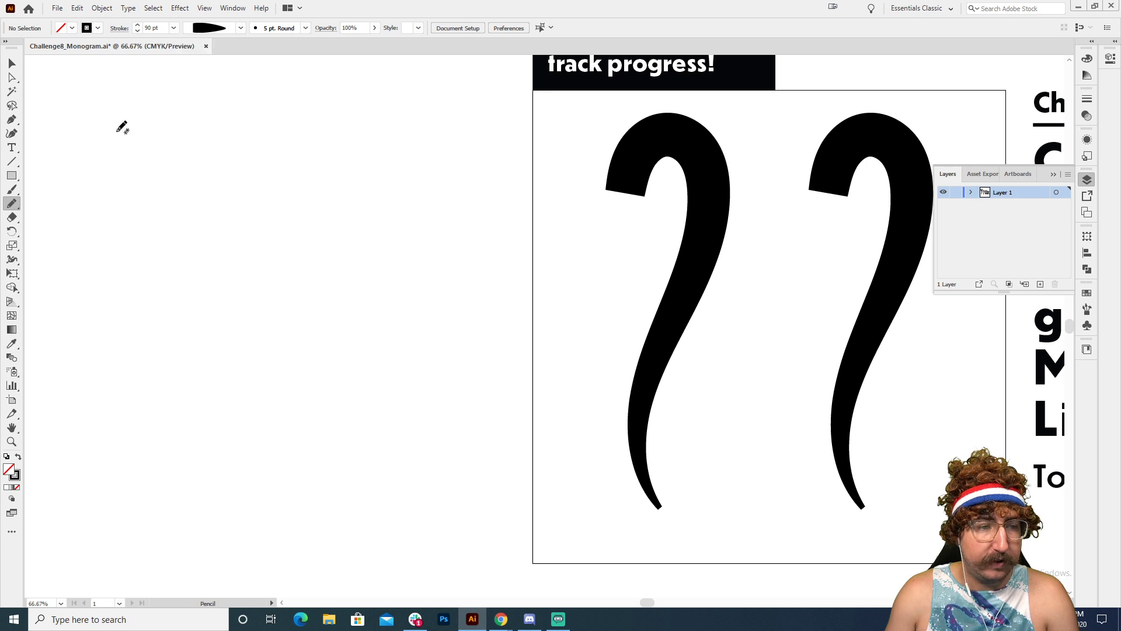
pyautogui.moveTo(152, 126)
pyautogui.mouseDown()
pyautogui.moveTo(278, 195)
pyautogui.moveTo(249, 375)
pyautogui.moveTo(450, 463)
pyautogui.mouseUp()
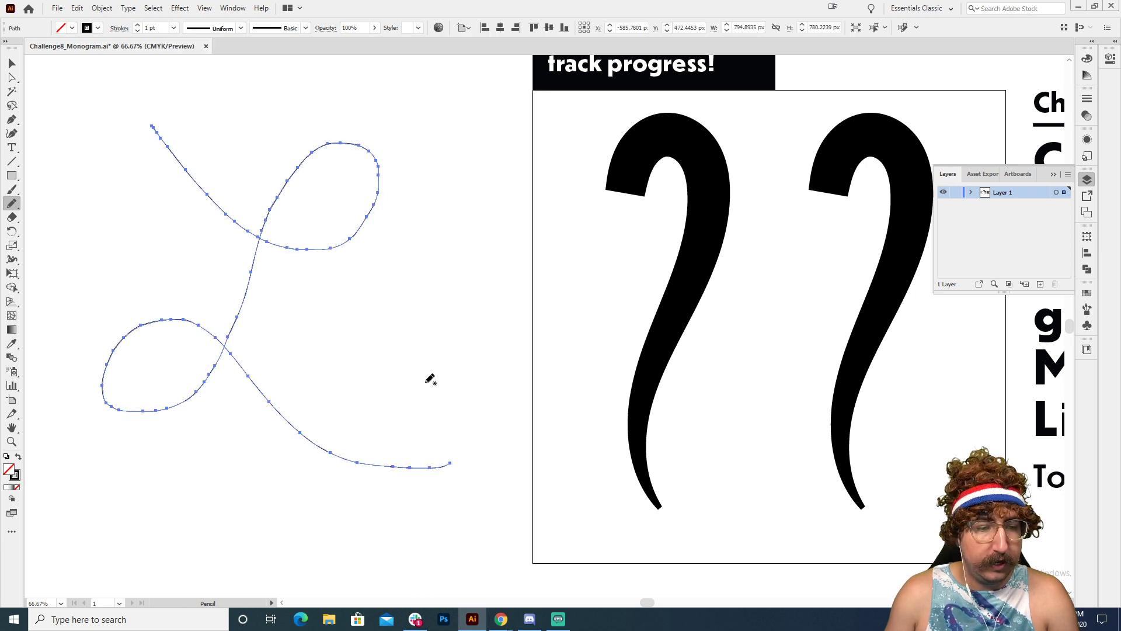
# Try a 20 pt stroke weight on the looping L, and undo both the weight and the drawn path
pyautogui.click(159, 28)
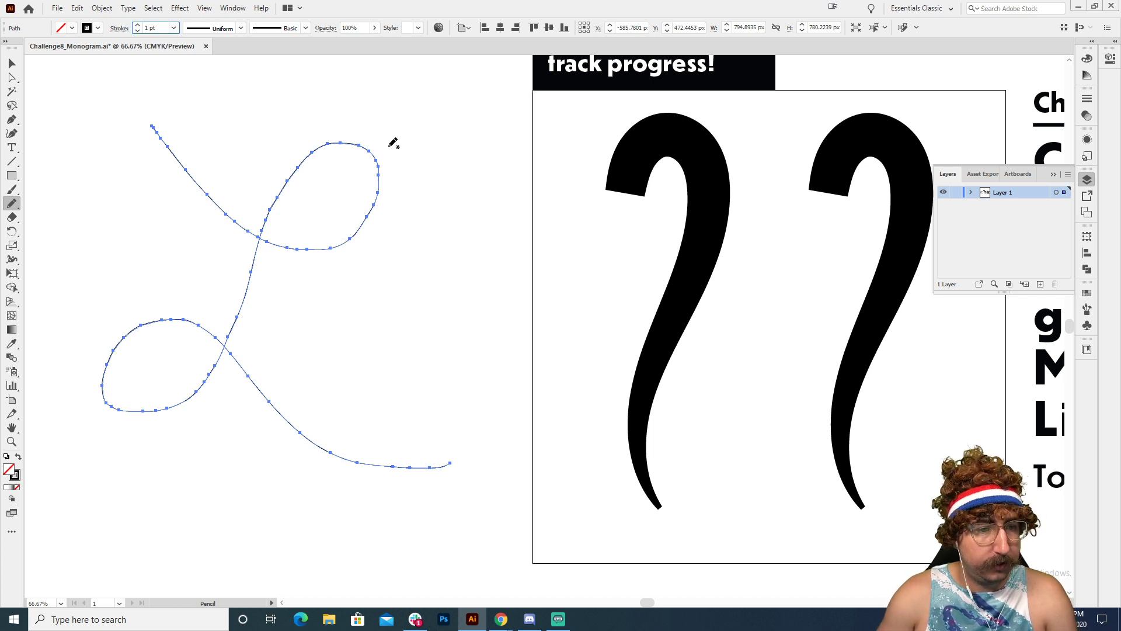
pyautogui.write('20')
pyautogui.press('Return')
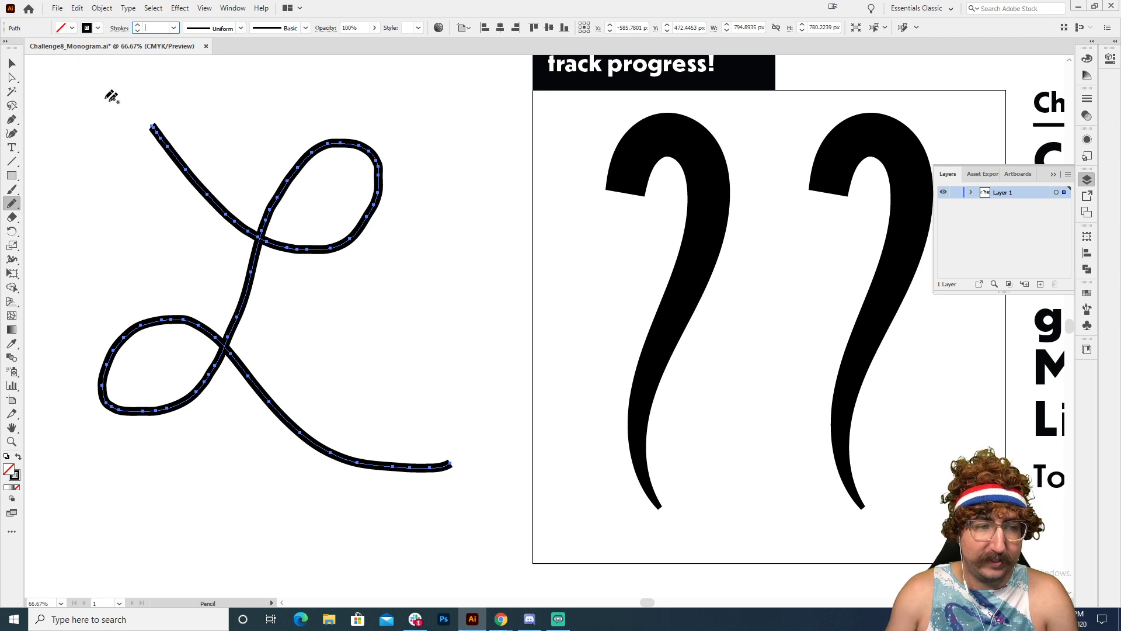
pyautogui.click(12, 63)
pyautogui.hotkey('ctrl', 'z')
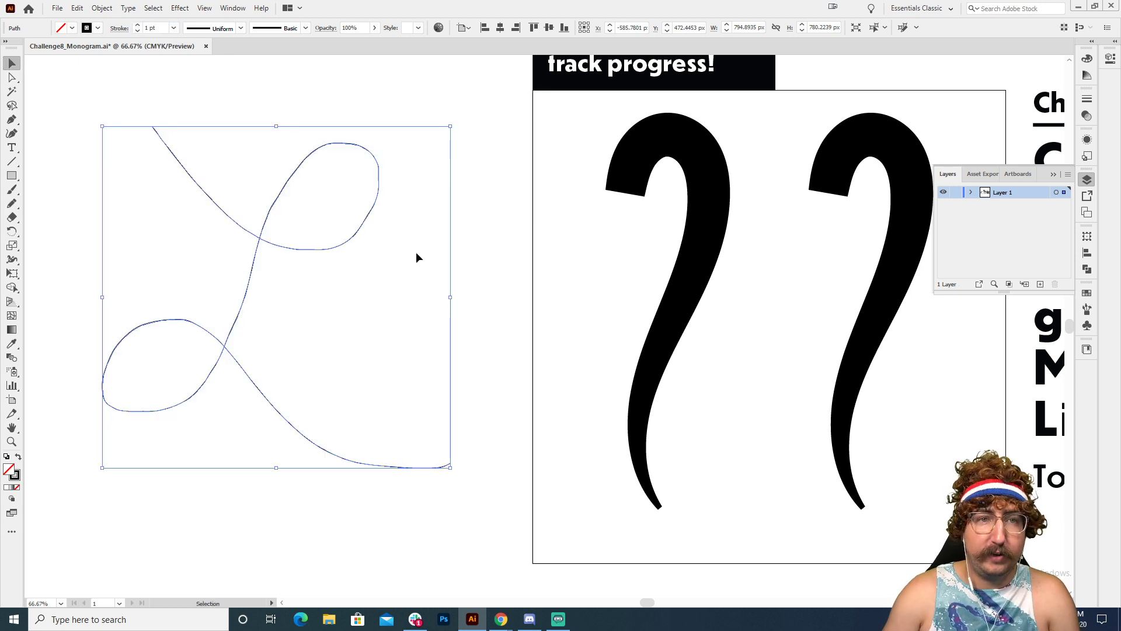
pyautogui.hotkey('ctrl', 'z')
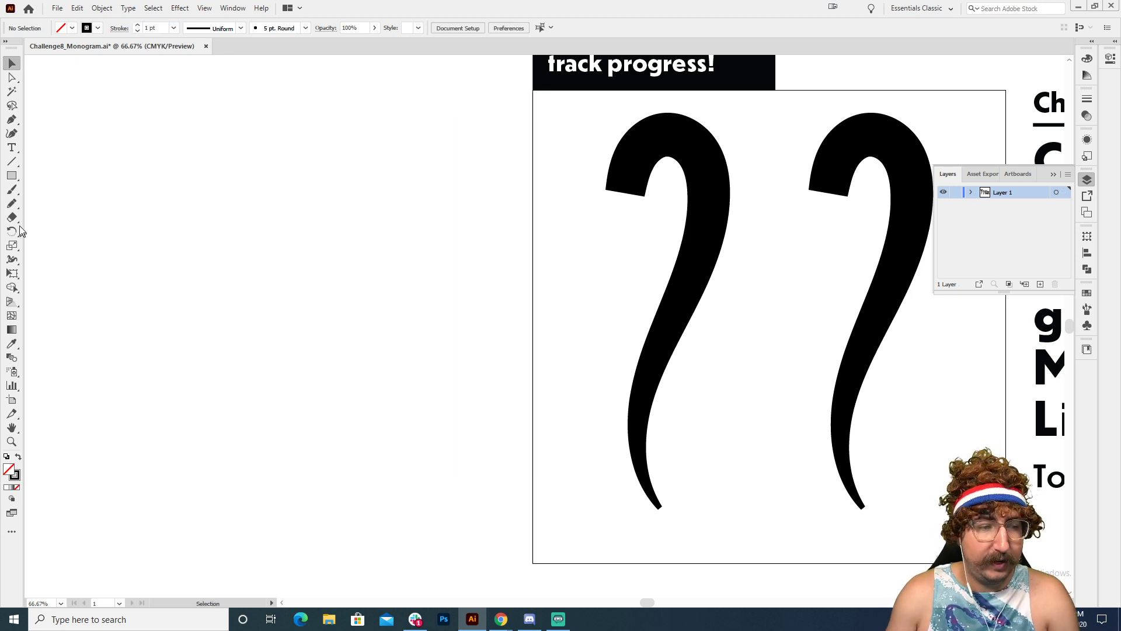
# Set the Pencil tool's fidelity to Smooth and draw a looping L about 778 by 641 px beside the artboard
pyautogui.click(12, 203)
pyautogui.press('Return')
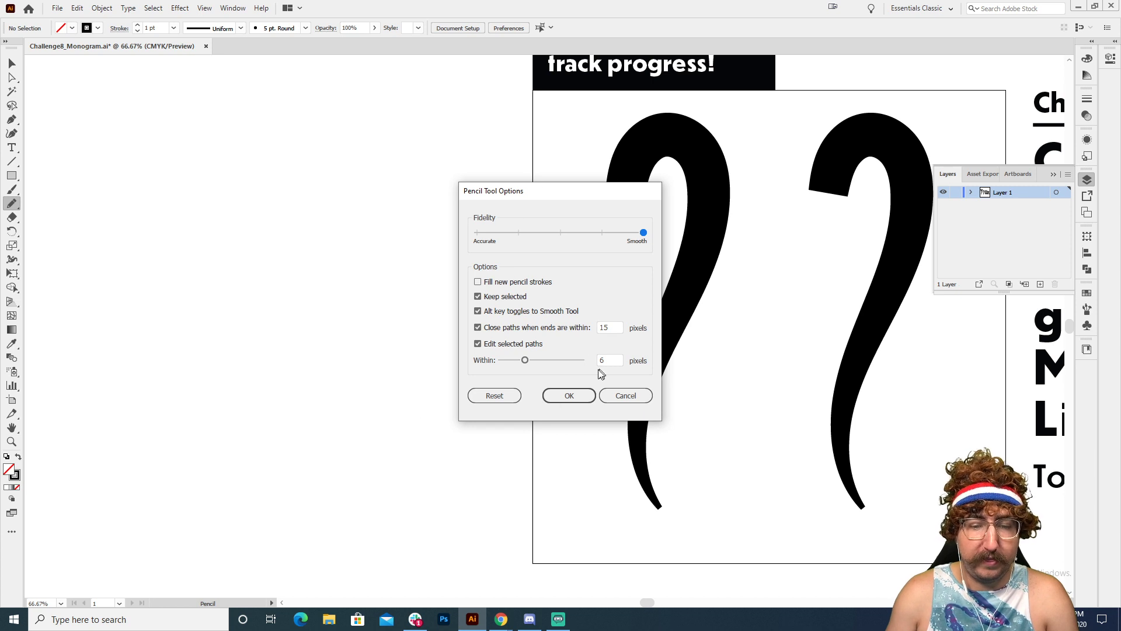
pyautogui.click(580, 394)
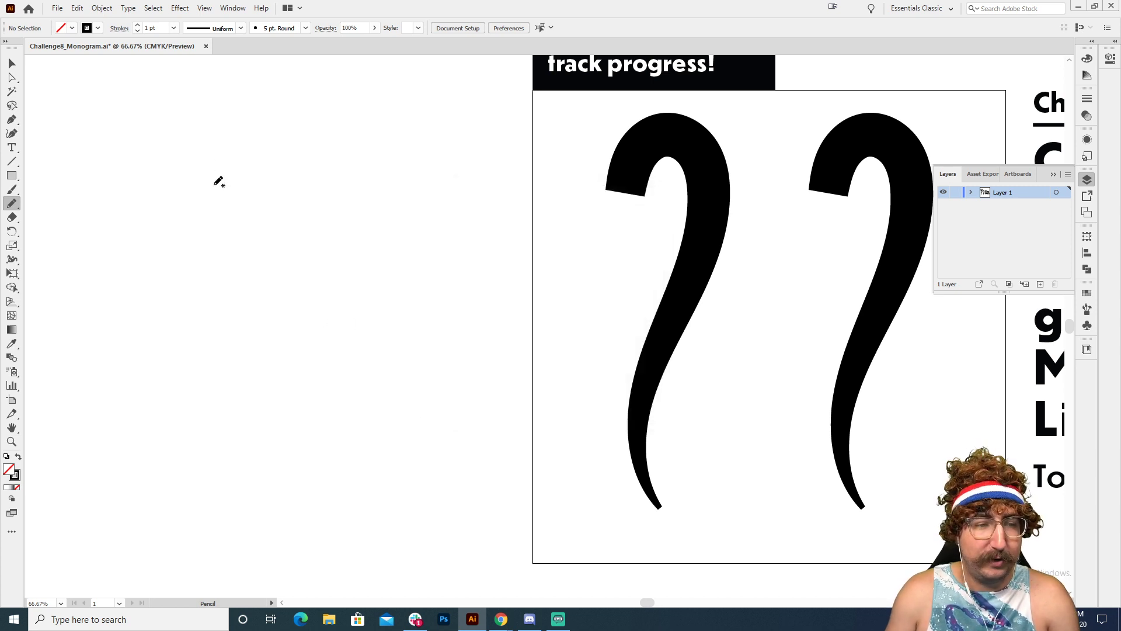
pyautogui.moveTo(162, 139)
pyautogui.mouseDown()
pyautogui.moveTo(288, 193)
pyautogui.moveTo(290, 365)
pyautogui.moveTo(461, 399)
pyautogui.mouseUp()
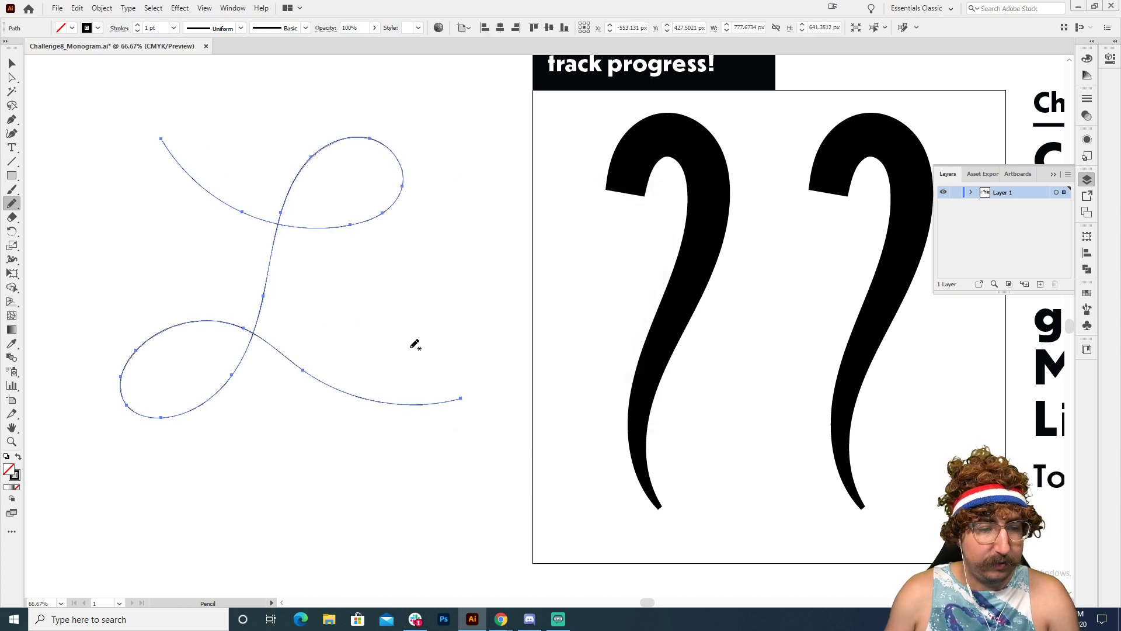
# Apply the saved custom width profile to the looping L
pyautogui.press('v')
pyautogui.moveTo(476, 249); pyautogui.dragTo(210, 390)
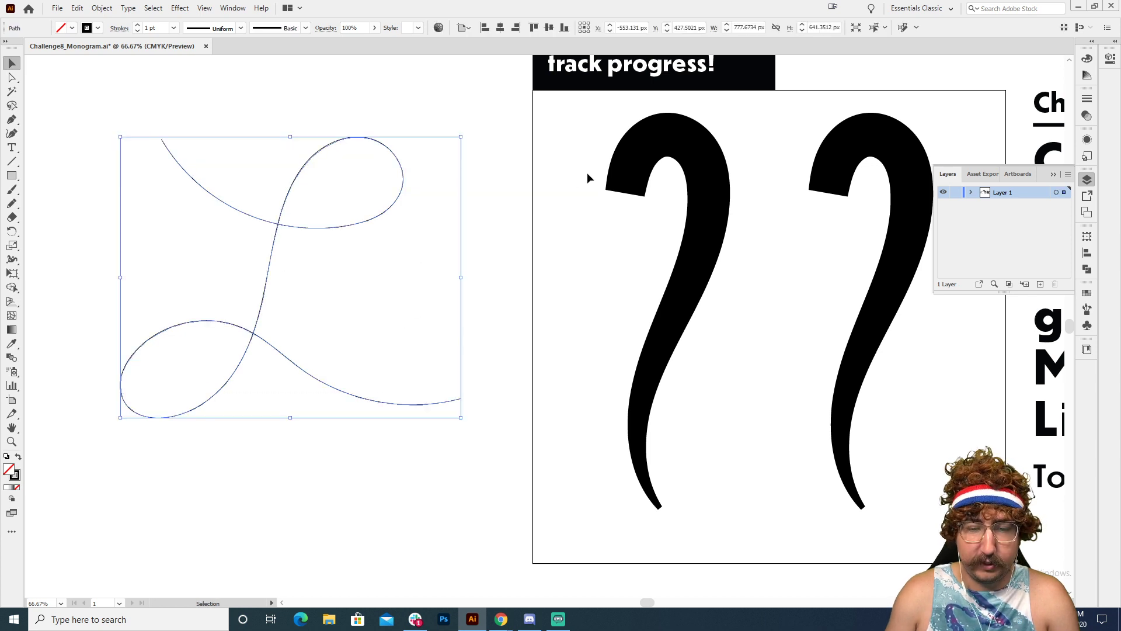
pyautogui.click(239, 29)
pyautogui.scroll(-2, 219, 150)
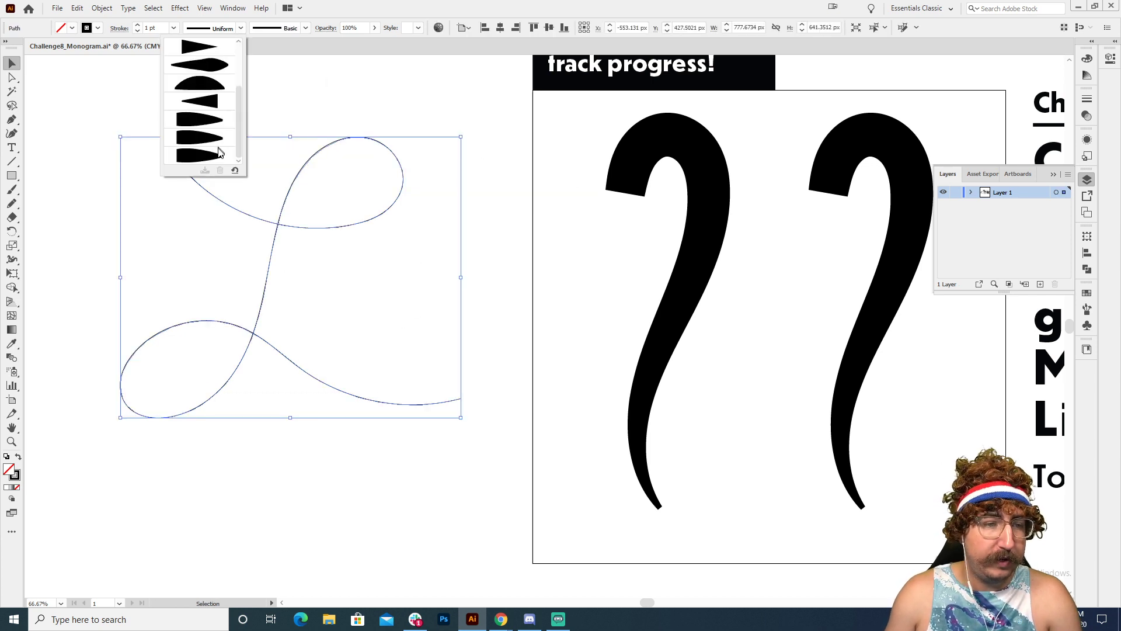
pyautogui.click(212, 155)
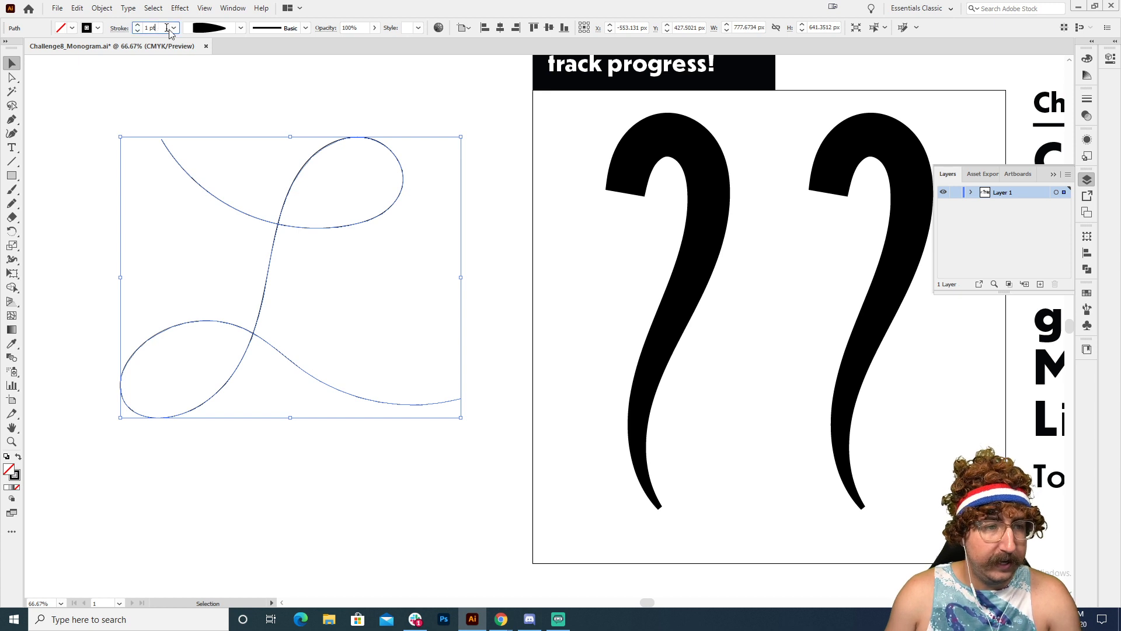
# Set the looping L's stroke weight to 100 pt
pyautogui.press('Up')
pyautogui.press('Up')
pyautogui.press('Up')
pyautogui.press('Up')
pyautogui.press('Up')
pyautogui.press('Up')
pyautogui.press('Up')
pyautogui.press('Up')
pyautogui.press('Up')
pyautogui.press('Up')
pyautogui.press('Up')
pyautogui.press('Up')
pyautogui.press('Up')
pyautogui.press('Up')
pyautogui.press('Up')
pyautogui.press('Up')
pyautogui.press('Up')
pyautogui.press('Up')
pyautogui.press('Up')
pyautogui.press('Up')
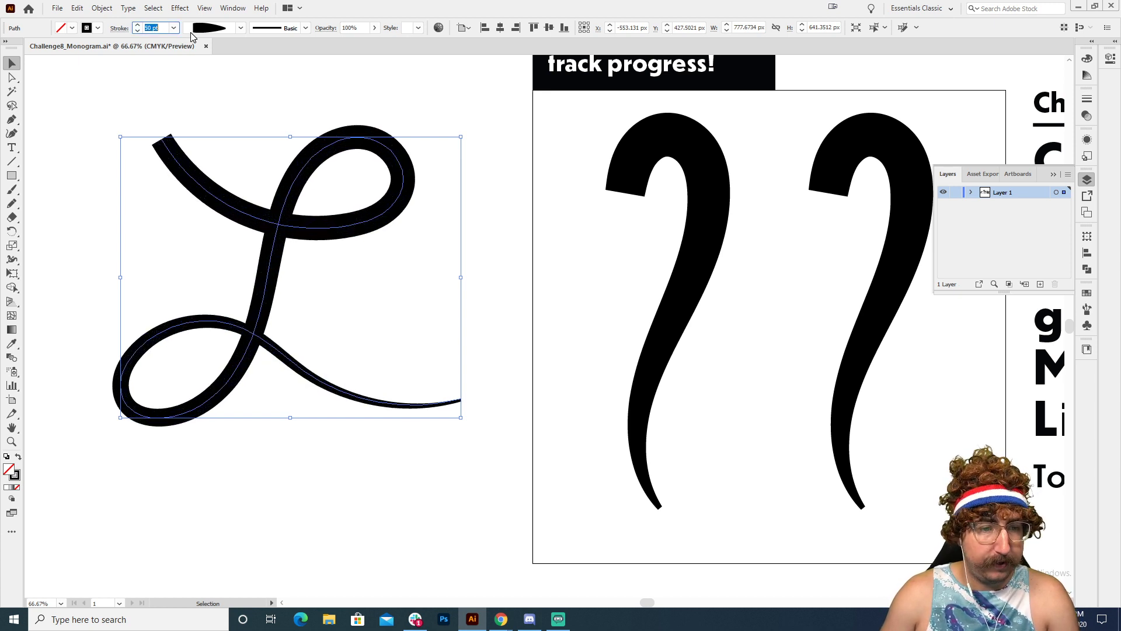
pyautogui.press('Return')
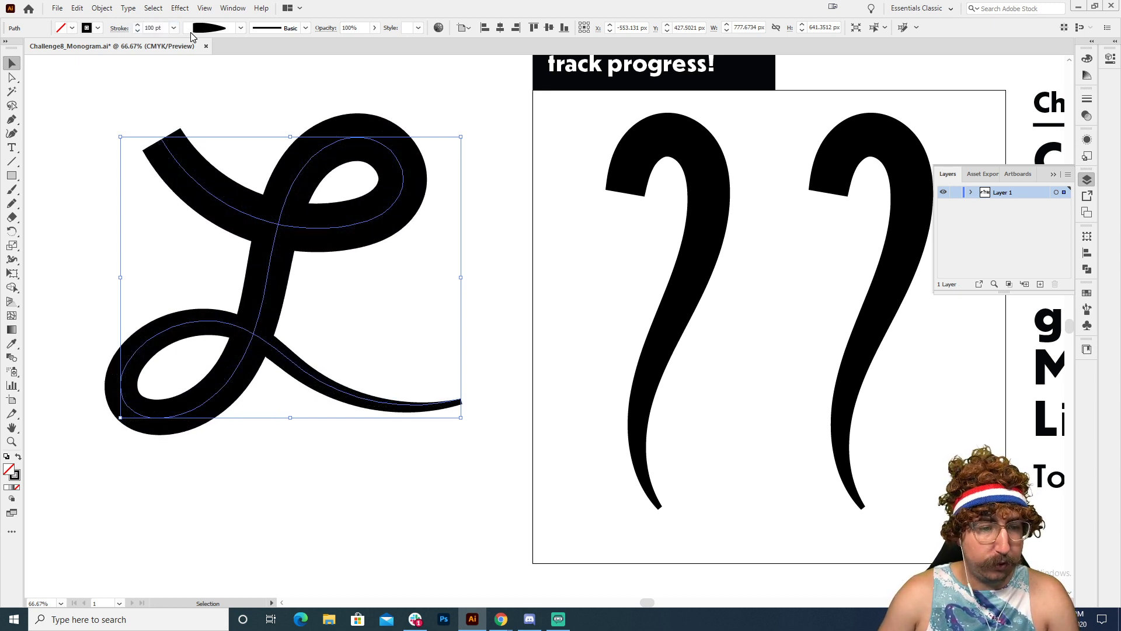
pyautogui.click(467, 119)
# Move the looping L farther left, away from the artboard
pyautogui.press('z')
pyautogui.keyDown('alt'); pyautogui.click(487, 304); pyautogui.keyUp('alt')
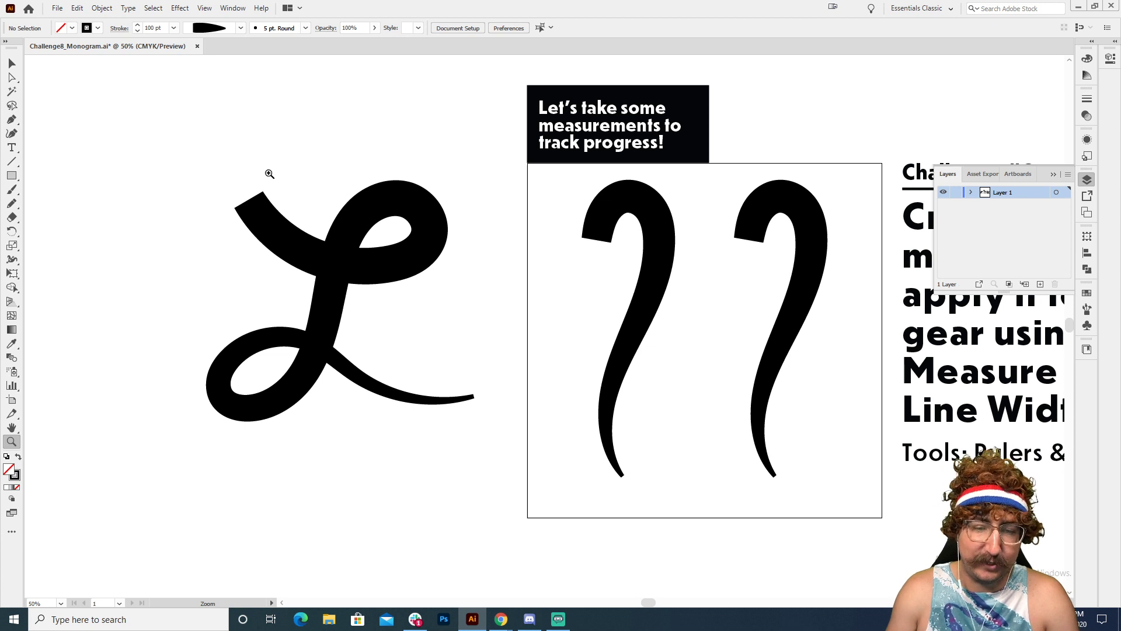
pyautogui.press('v')
pyautogui.click(427, 393)
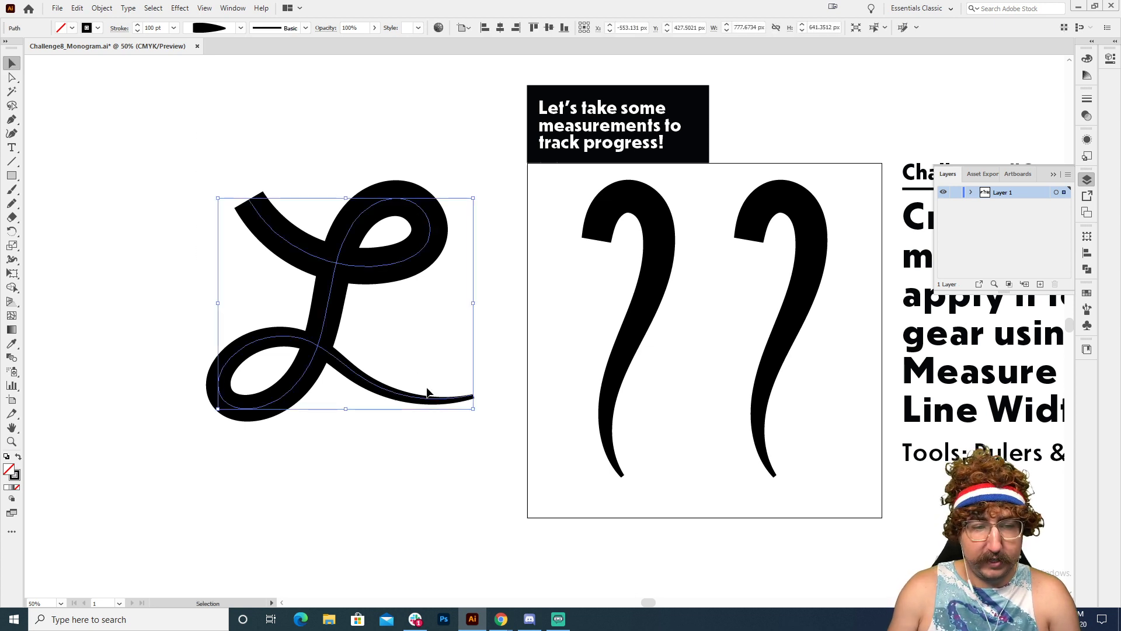
pyautogui.moveTo(441, 269); pyautogui.dragTo(322, 269)
pyautogui.click(531, 305)
# Scale both artboard curves down together to about 700 px tall and bring them closer together
pyautogui.press('z')
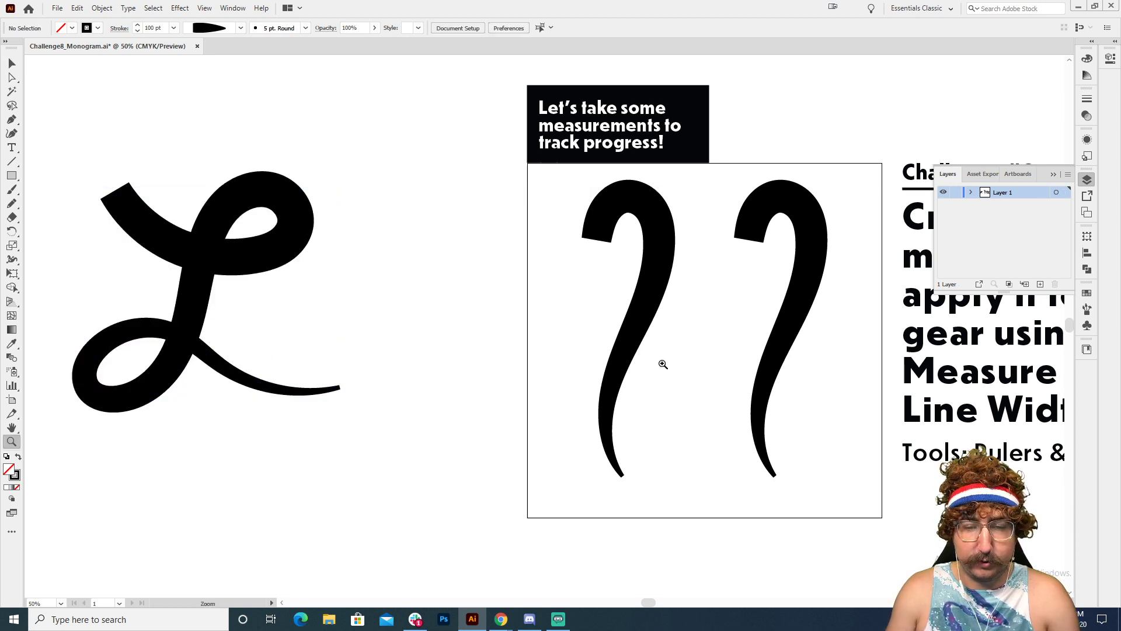
pyautogui.click(687, 318)
pyautogui.click(630, 308)
pyautogui.moveTo(555, 326); pyautogui.dragTo(559, 366)
pyautogui.hotkey('ctrl', '-')
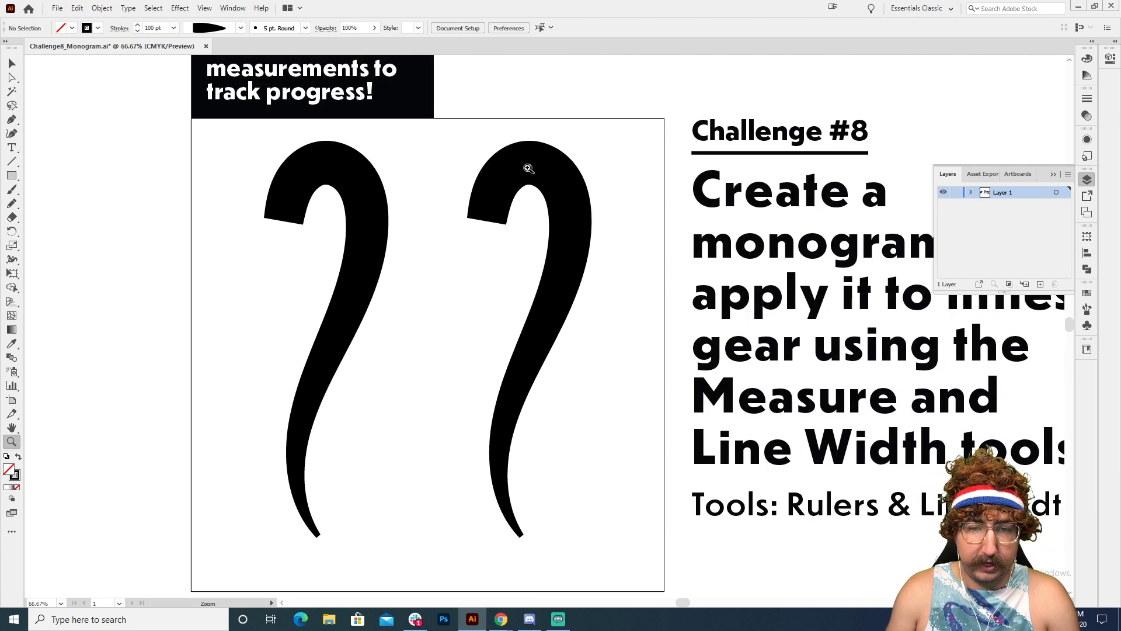
pyautogui.press('v')
pyautogui.moveTo(244, 140); pyautogui.dragTo(522, 345)
pyautogui.press('s')
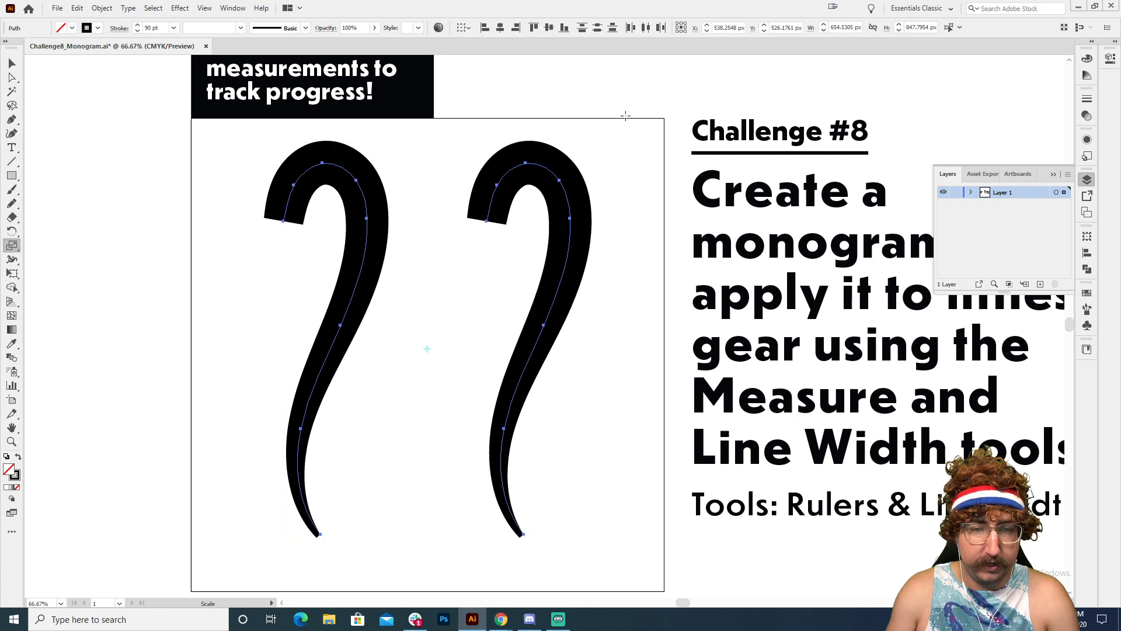
pyautogui.moveTo(595, 167)
pyautogui.mouseDown()
pyautogui.moveTo(565, 200)
pyautogui.moveTo(538, 283)
pyautogui.moveTo(563, 285)
pyautogui.moveTo(526, 288)
pyautogui.mouseUp()
pyautogui.press('v')
pyautogui.click(563, 285)
pyautogui.click(533, 296)
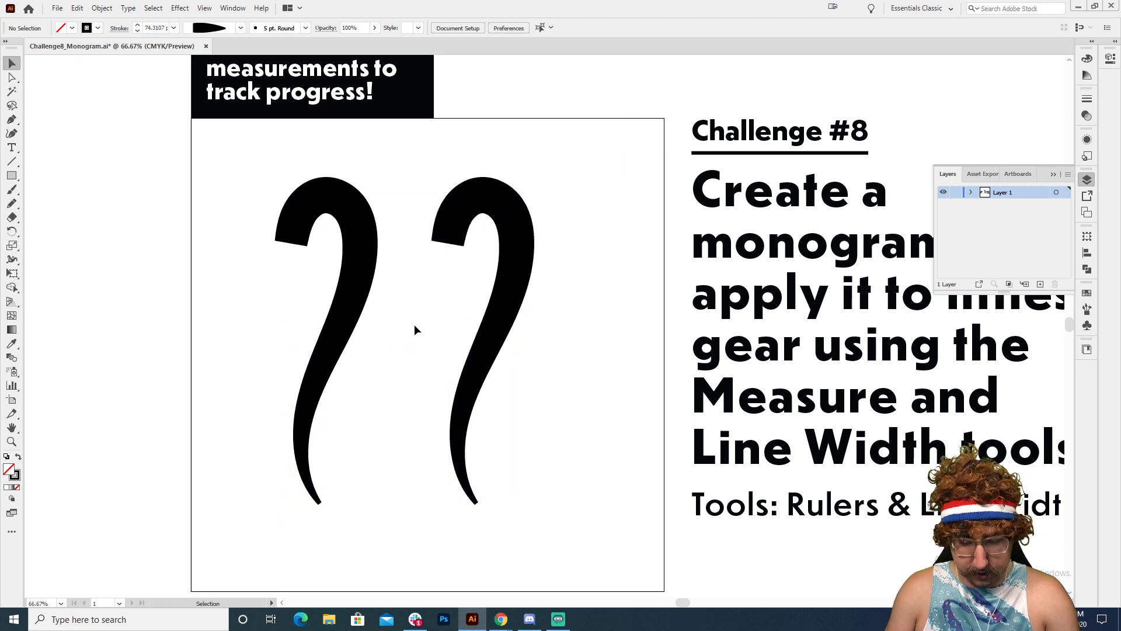
# Draw a wavy crossbar about 674 by 210 px across both curves with the Pencil tool
pyautogui.press('n')
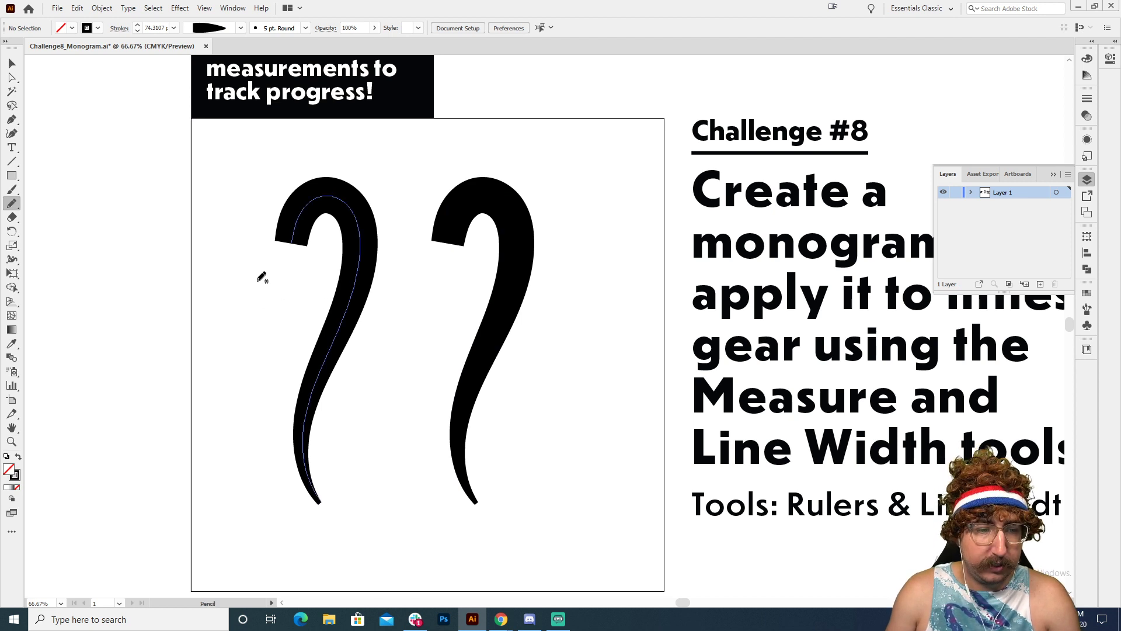
pyautogui.moveTo(260, 274)
pyautogui.mouseDown()
pyautogui.moveTo(280, 311)
pyautogui.moveTo(361, 328)
pyautogui.moveTo(533, 327)
pyautogui.moveTo(553, 367)
pyautogui.mouseUp()
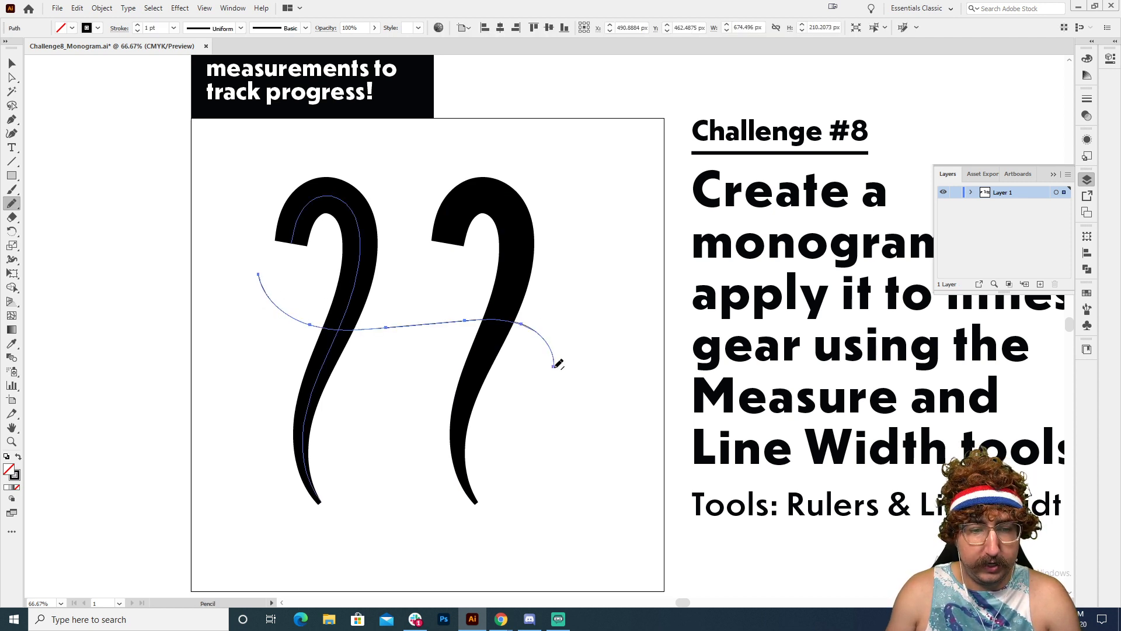
pyautogui.press('v')
pyautogui.click(582, 280)
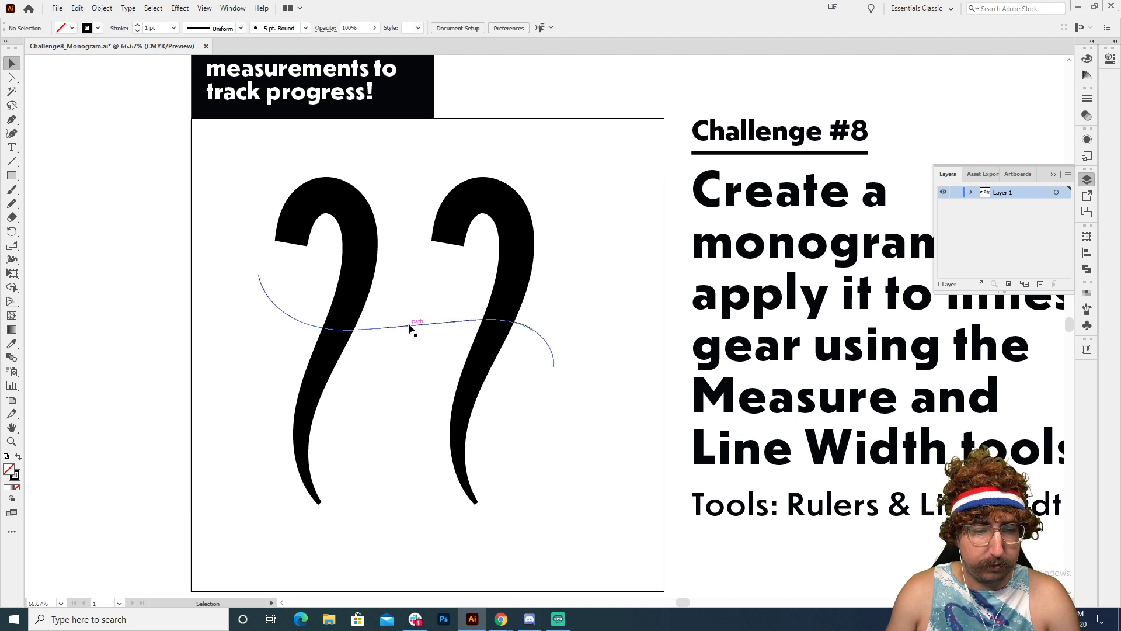
# Apply the saved custom width profile to the crossbar and copy the left curve's 74.3 pt stroke weight to it with the Eyedropper
pyautogui.click(408, 325)
pyautogui.press('a')
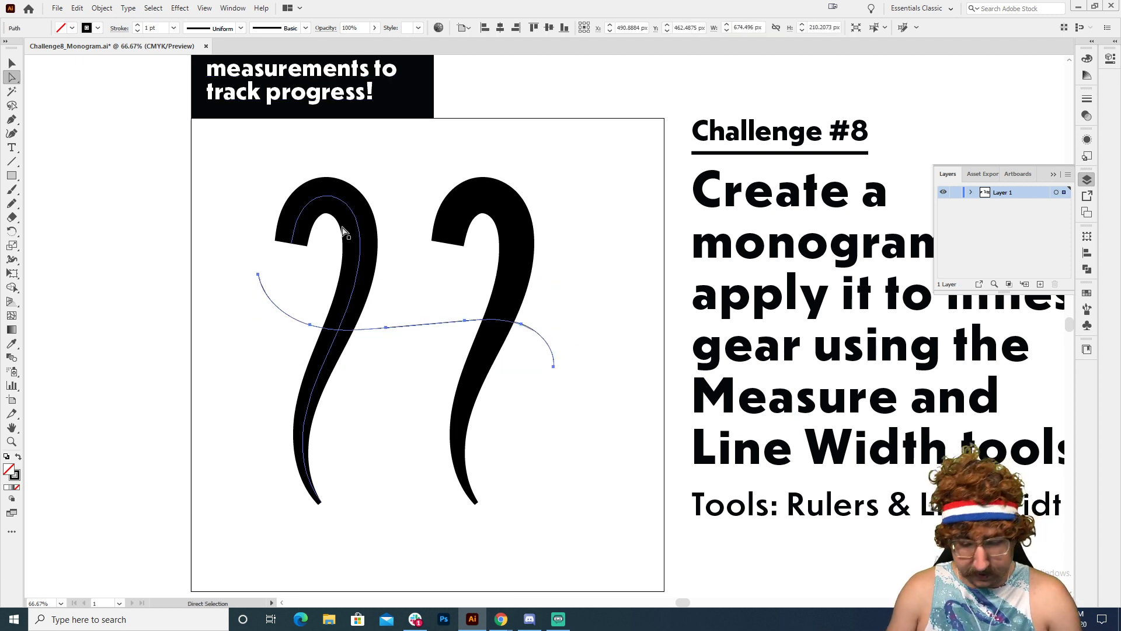
pyautogui.click(222, 30)
pyautogui.scroll(-2, 214, 141)
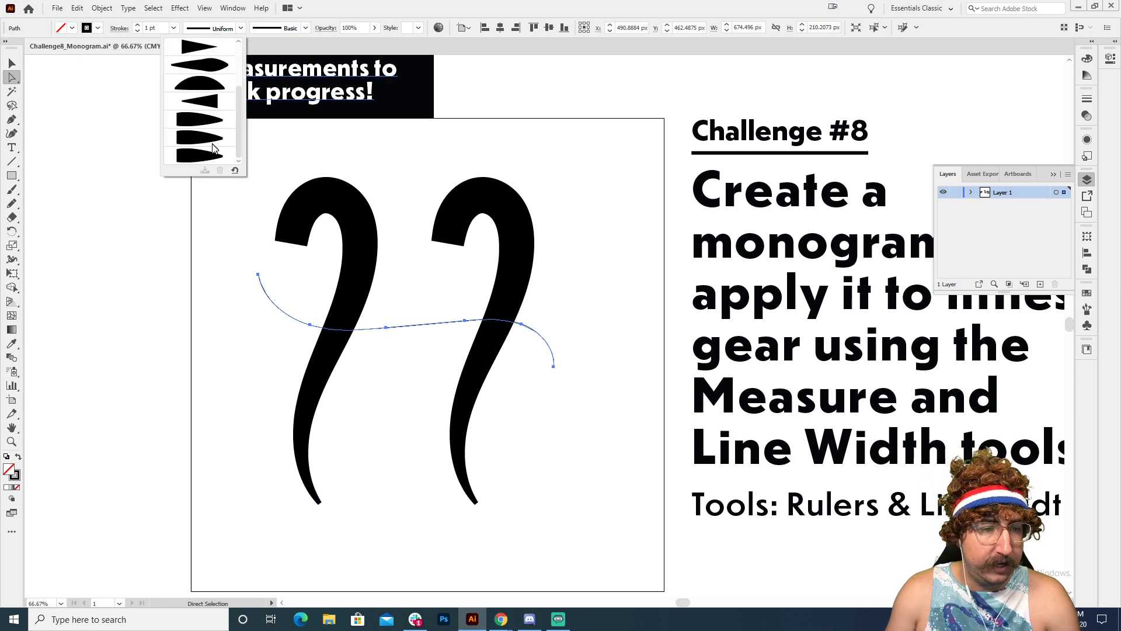
pyautogui.click(205, 156)
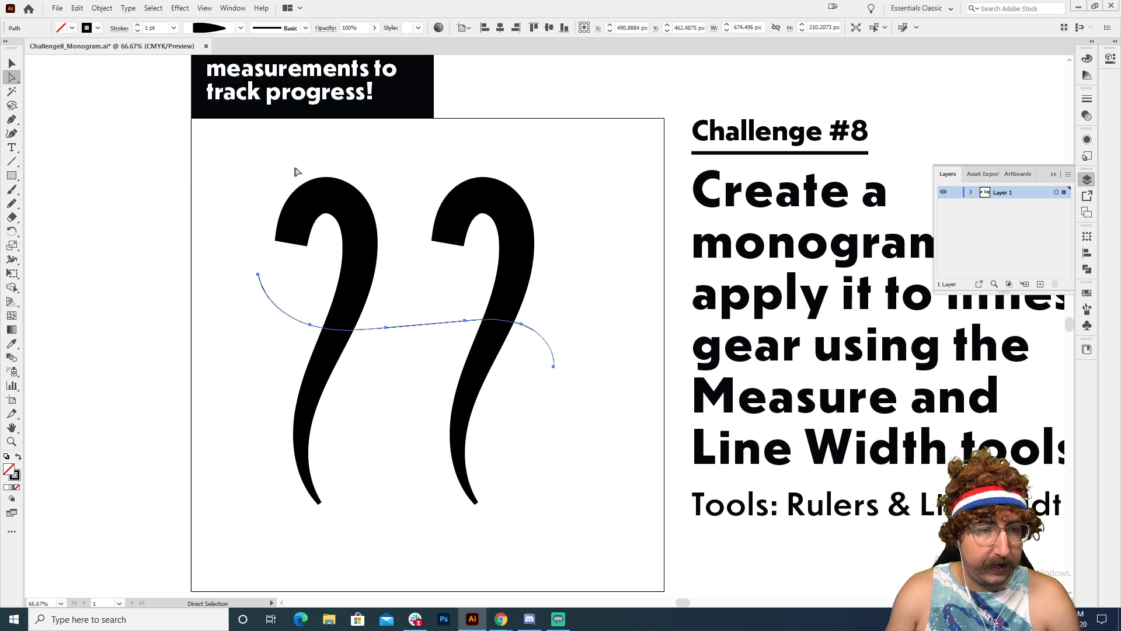
pyautogui.press('i')
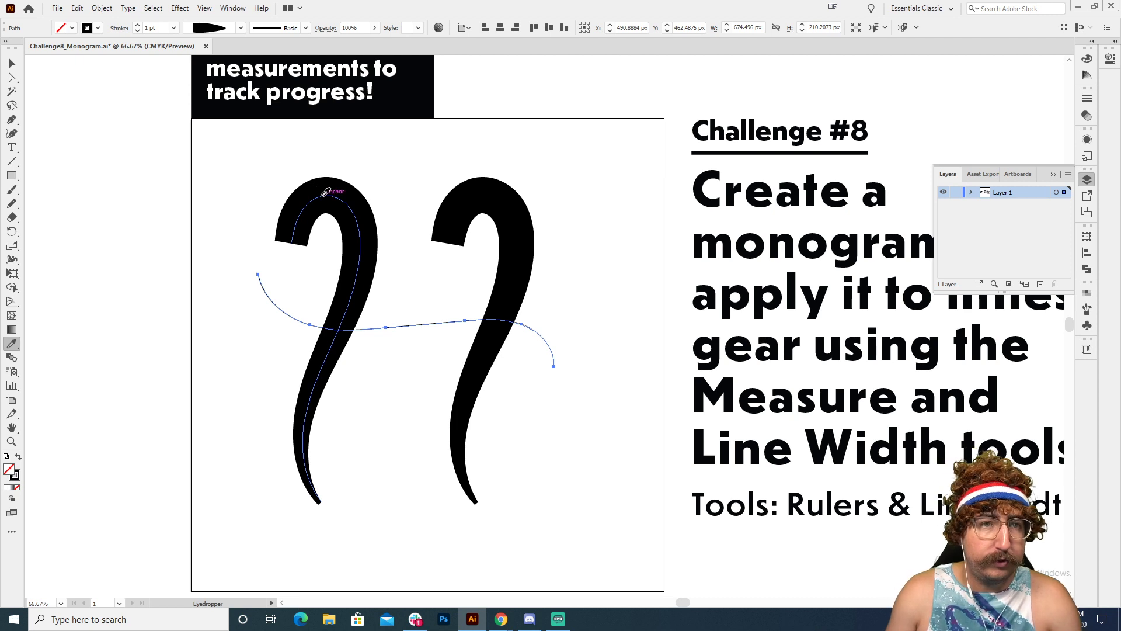
pyautogui.click(323, 195)
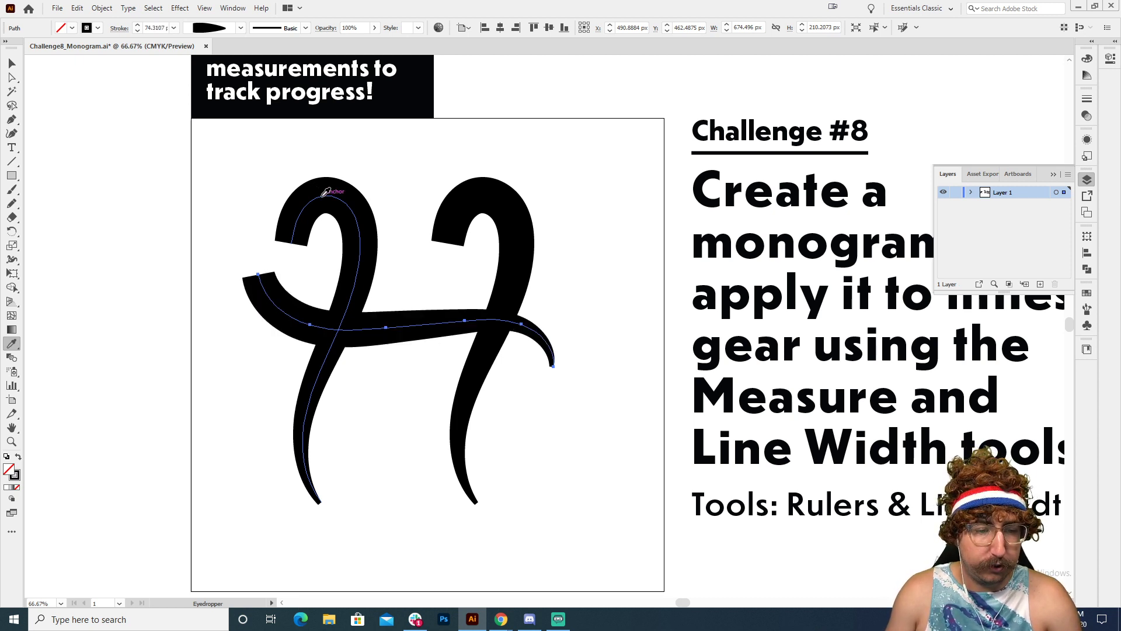
pyautogui.press('v')
pyautogui.click(426, 251)
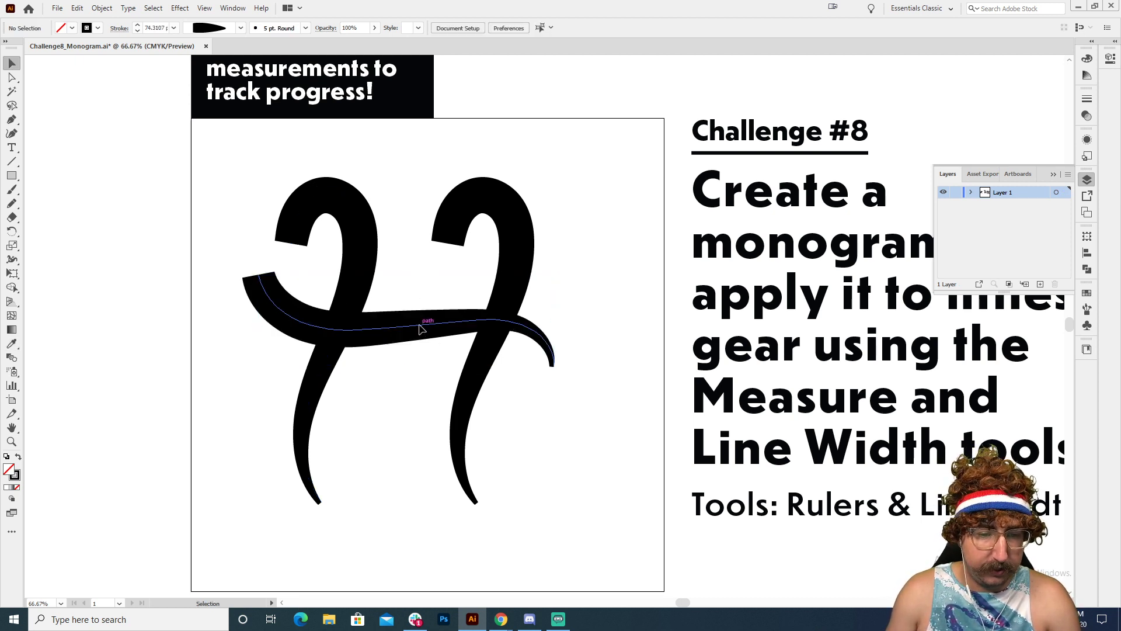
# Move the crossbar down about 50 px across the two curves
pyautogui.click(421, 328)
pyautogui.hotkey('shift', 'Down')
pyautogui.hotkey('shift', 'Down')
pyautogui.hotkey('shift', 'Down')
pyautogui.hotkey('shift', 'Down')
pyautogui.hotkey('shift', 'Down')
pyautogui.hotkey('shift', 'Down')
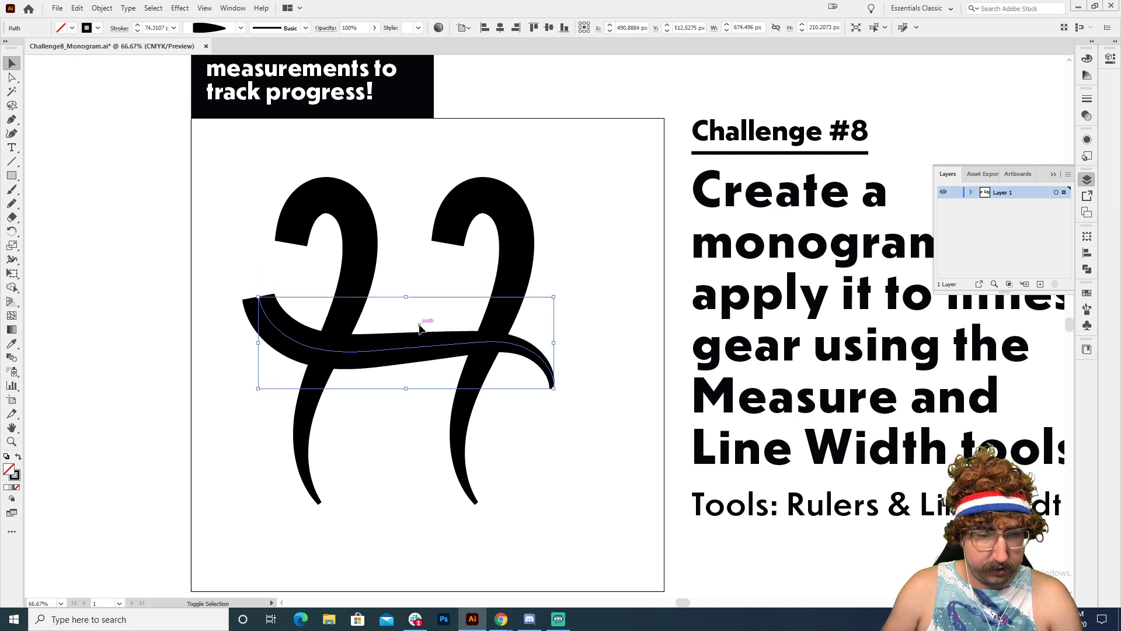
# Move the right curve about 40 px closer to the left curve
pyautogui.click(494, 233)
pyautogui.hotkey('shift', 'Left')
pyautogui.hotkey('shift', 'Left')
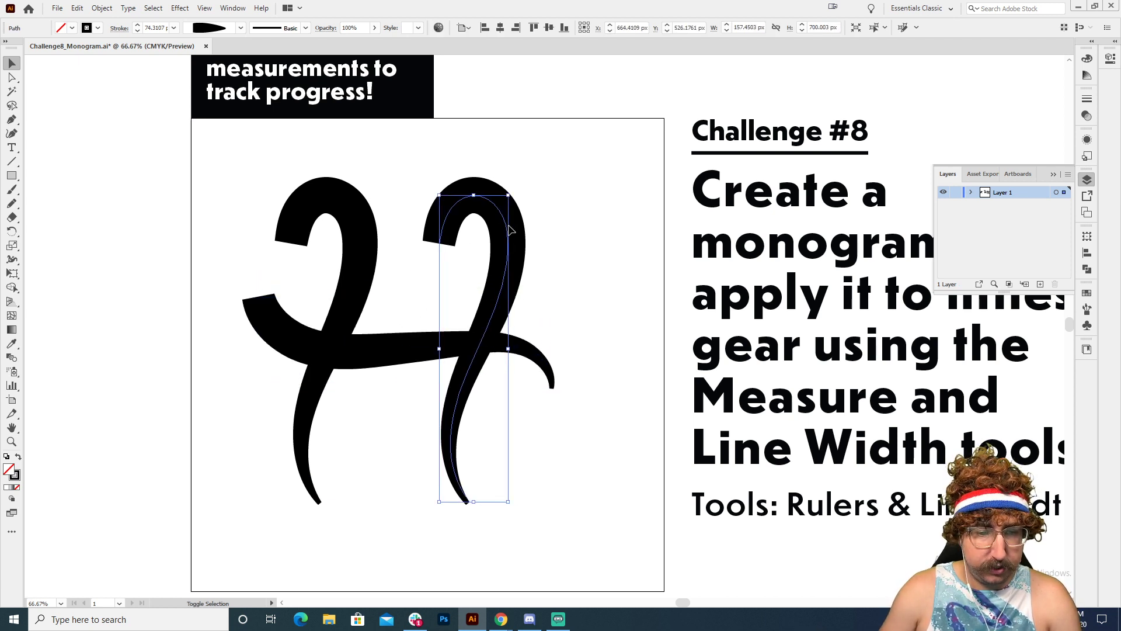
pyautogui.hotkey('shift', 'Left')
pyautogui.click(630, 229)
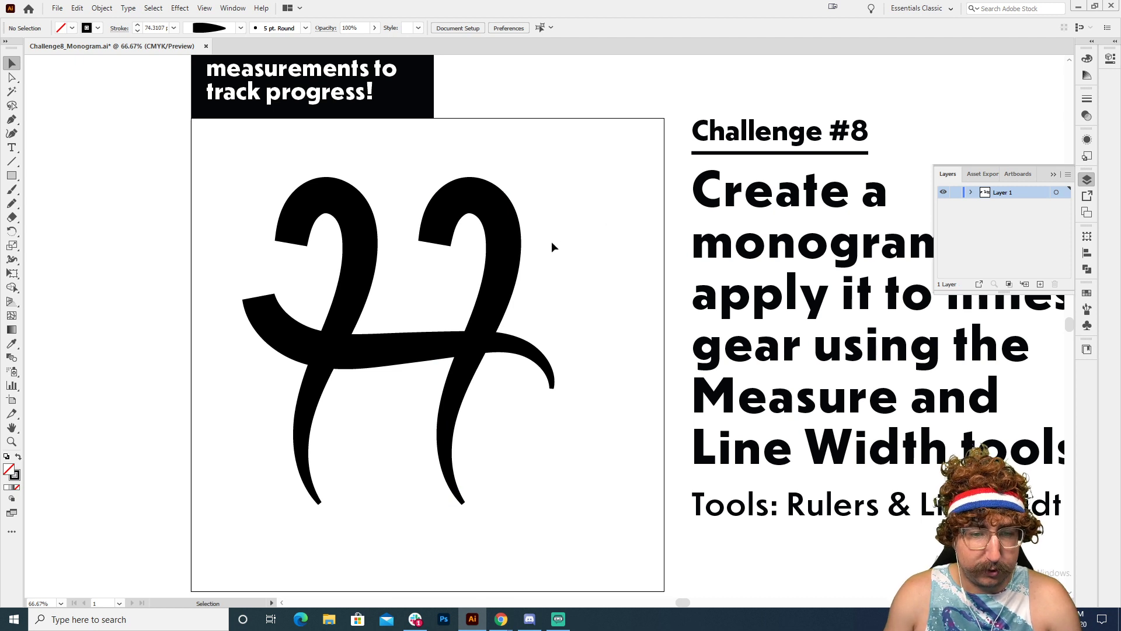
pyautogui.click(504, 238)
pyautogui.hotkey('shift', 'Left')
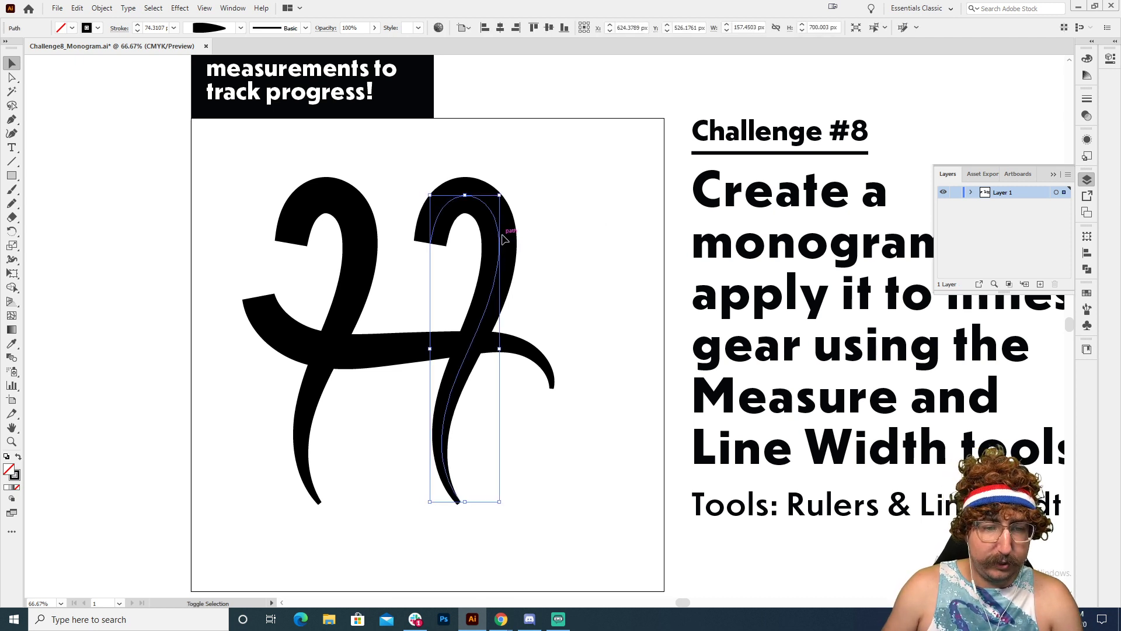
# Nudge the right curve 10 px closer to the left one and draw a wavy arm about 278 by 185 px from its top with the Pencil tool
pyautogui.hotkey('shift', 'Left')
pyautogui.click(545, 237)
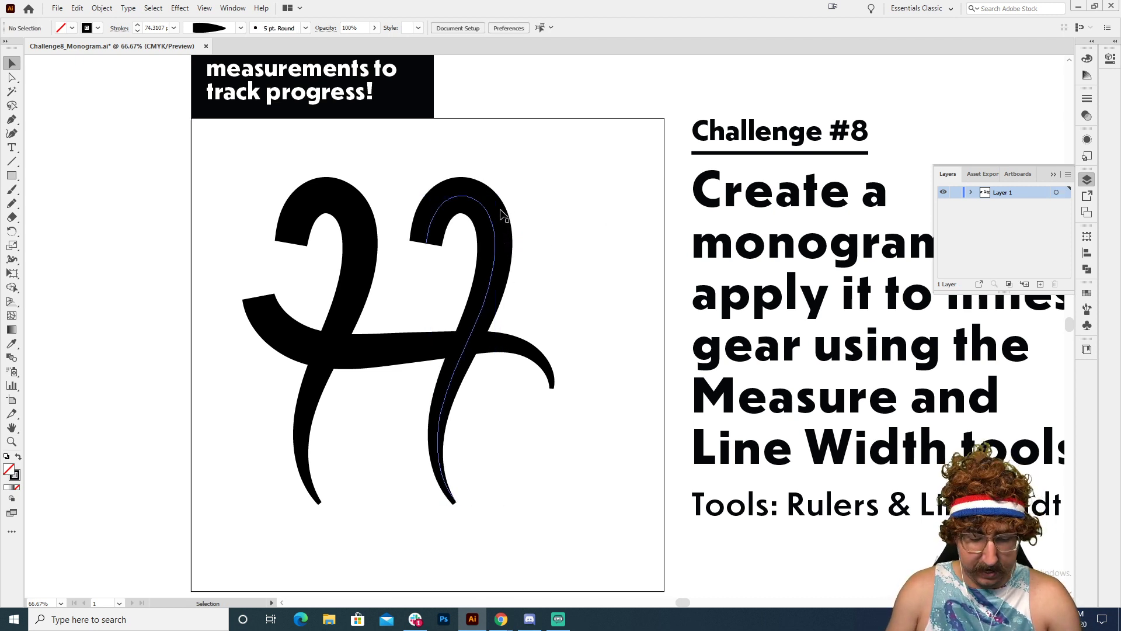
pyautogui.press('n')
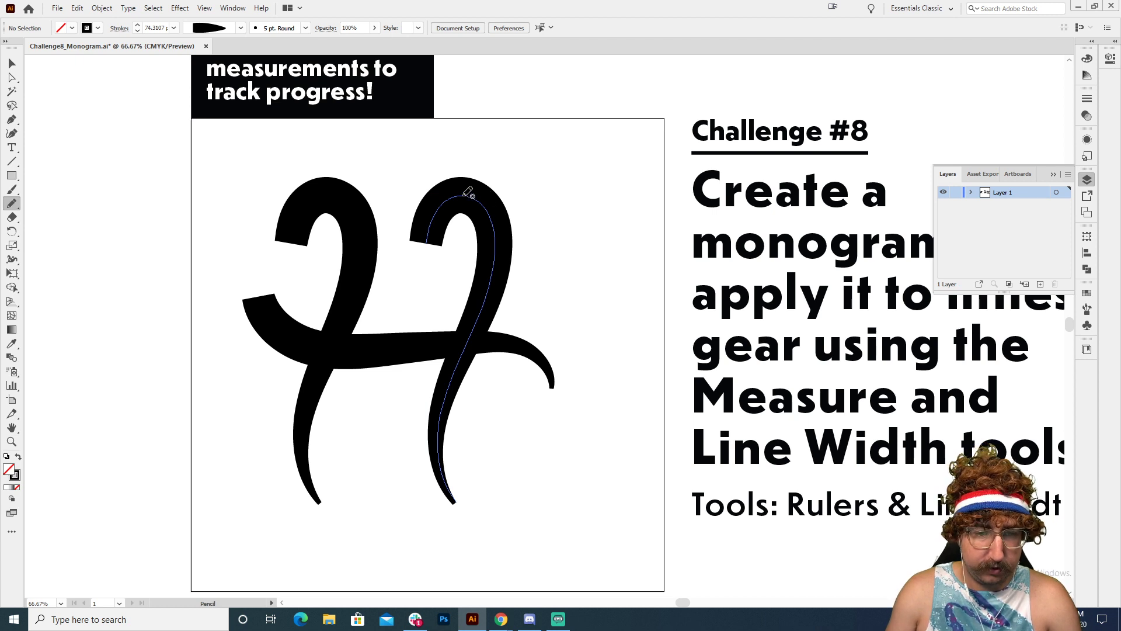
pyautogui.moveTo(466, 195)
pyautogui.mouseDown()
pyautogui.moveTo(506, 220)
pyautogui.moveTo(568, 225)
pyautogui.moveTo(580, 274)
pyautogui.mouseUp()
pyautogui.press('v')
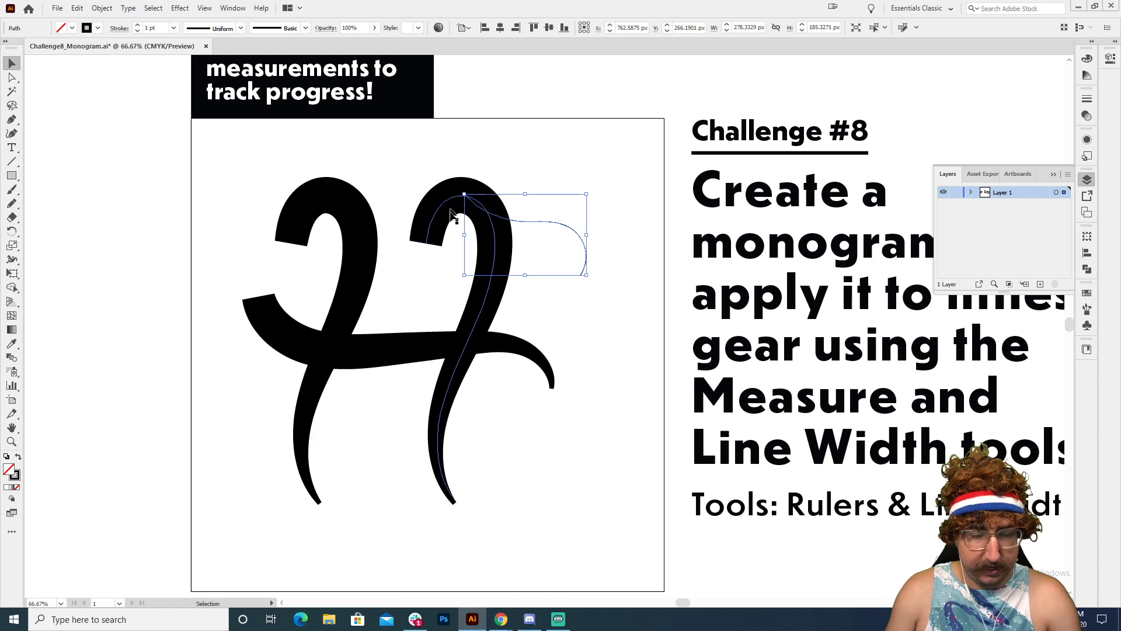
# Apply the saved custom width profile to the new arm and copy the left curve's 74.3 pt stroke weight to it with the Eyedropper
pyautogui.click(226, 29)
pyautogui.scroll(-2, 210, 152)
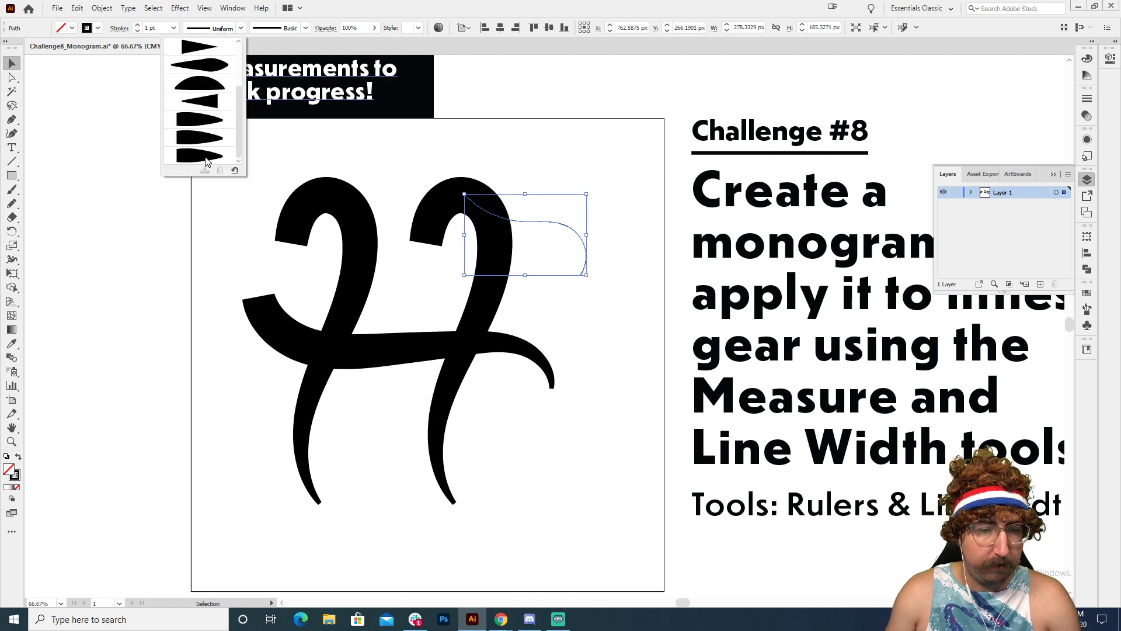
pyautogui.click(205, 161)
pyautogui.press('i')
pyautogui.click(345, 199)
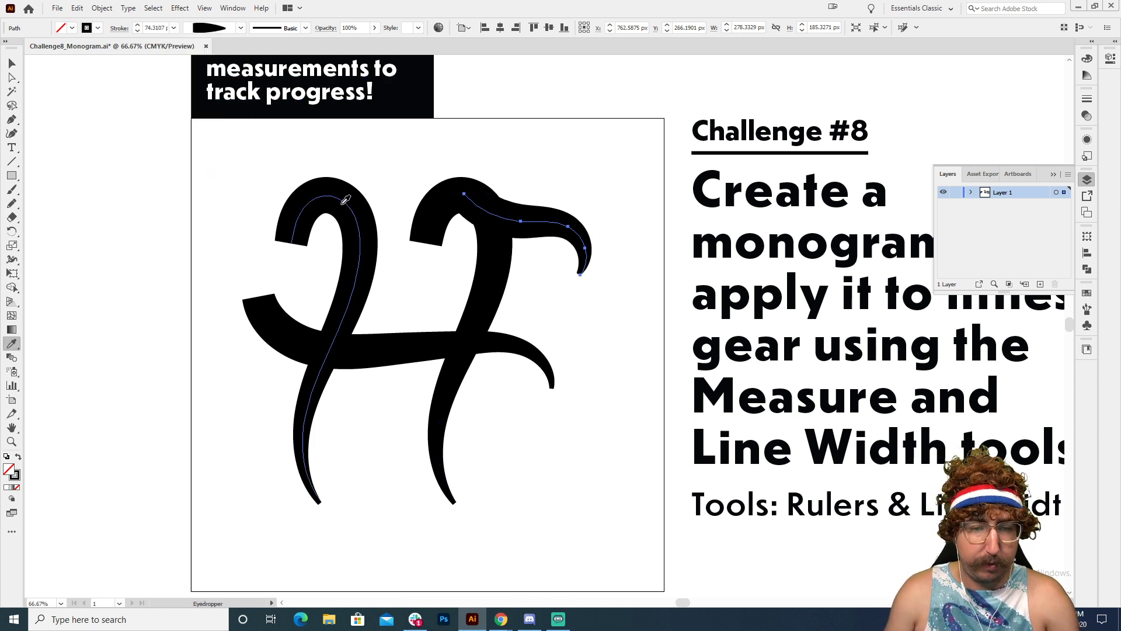
# Shift the arm slightly up and to the right so it blends into the top of the right curve
pyautogui.press('v')
pyautogui.click(576, 170)
pyautogui.click(579, 226)
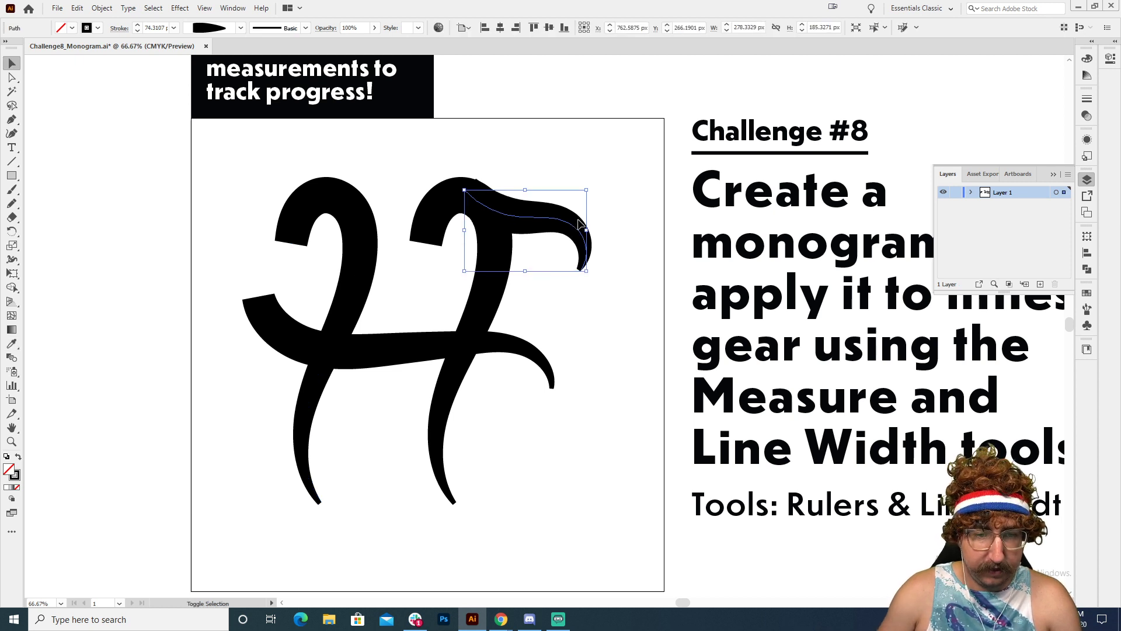
pyautogui.moveTo(579, 225); pyautogui.dragTo(580, 227)
pyautogui.click(602, 167)
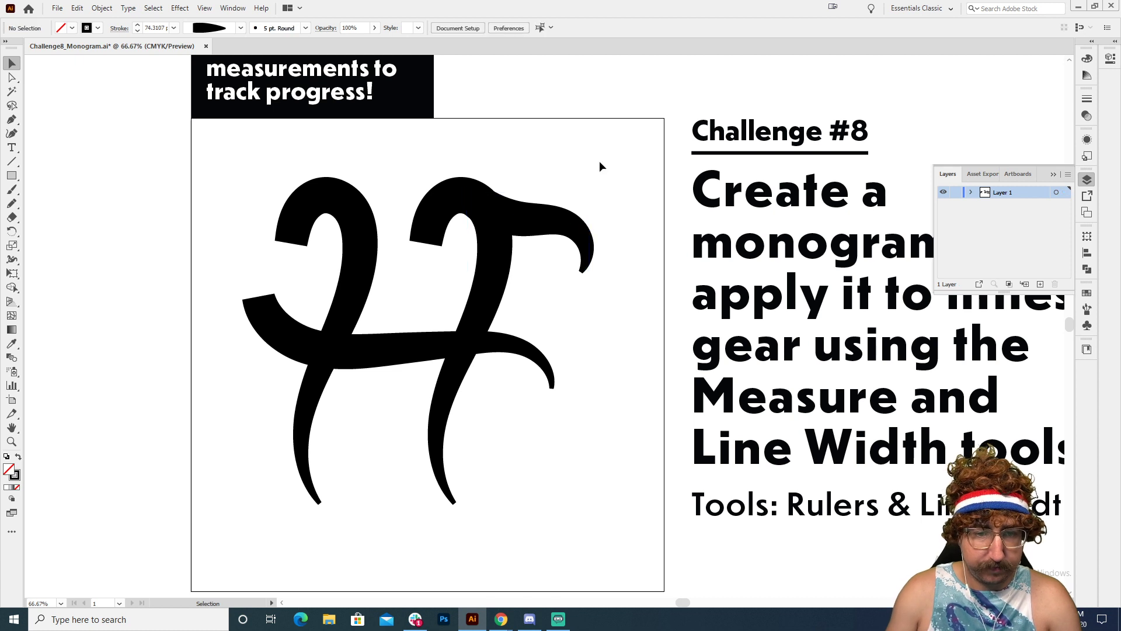
# Select all the monogram strokes and move them together 40 px to the right on the artboard
pyautogui.press('z')
pyautogui.keyDown('alt'); pyautogui.click(533, 305); pyautogui.keyUp('alt')
pyautogui.keyDown('alt'); pyautogui.click(502, 298); pyautogui.keyUp('alt')
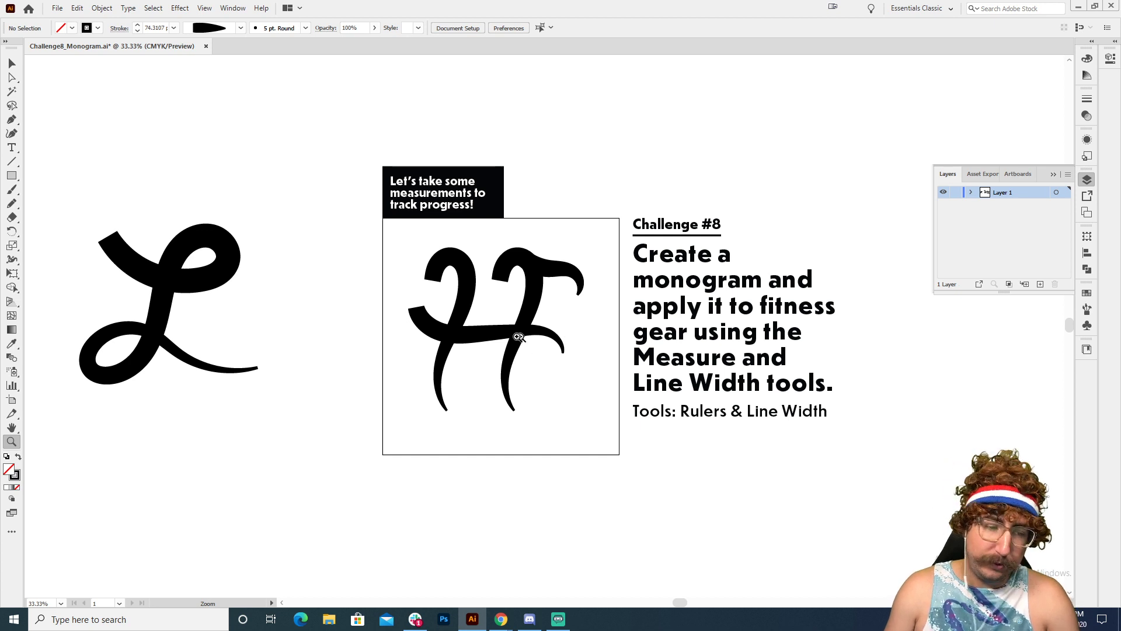
pyautogui.click(529, 357)
pyautogui.click(518, 296)
pyautogui.press('v')
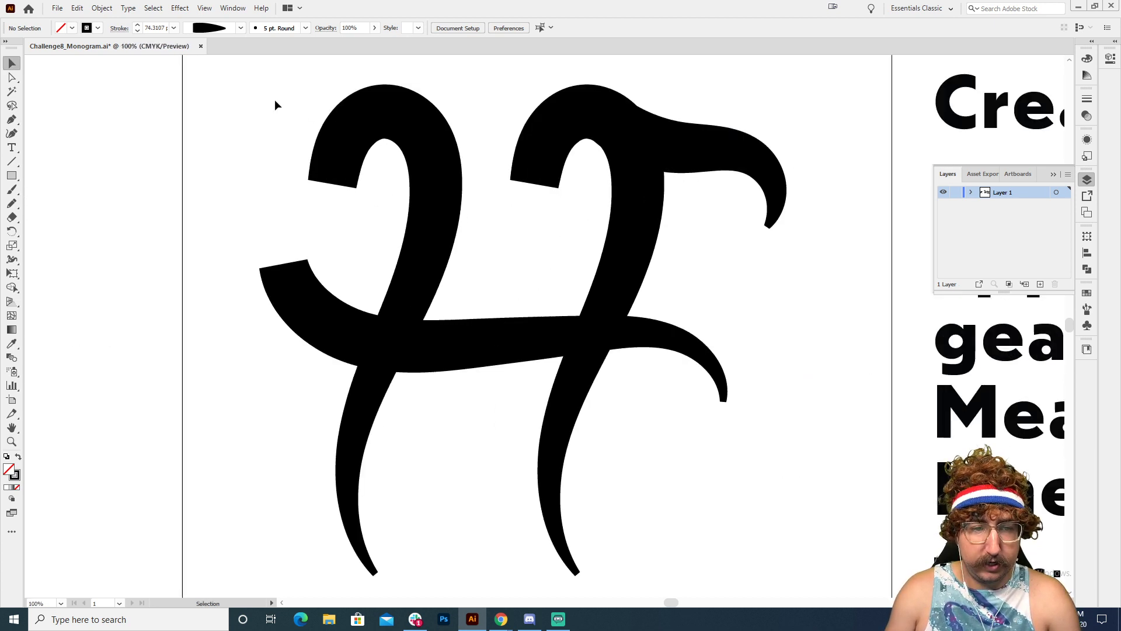
pyautogui.moveTo(275, 105); pyautogui.dragTo(790, 521)
pyautogui.hotkey('shift', 'Right')
pyautogui.hotkey('shift', 'Right')
pyautogui.hotkey('shift', 'Right')
pyautogui.hotkey('shift', 'Right')
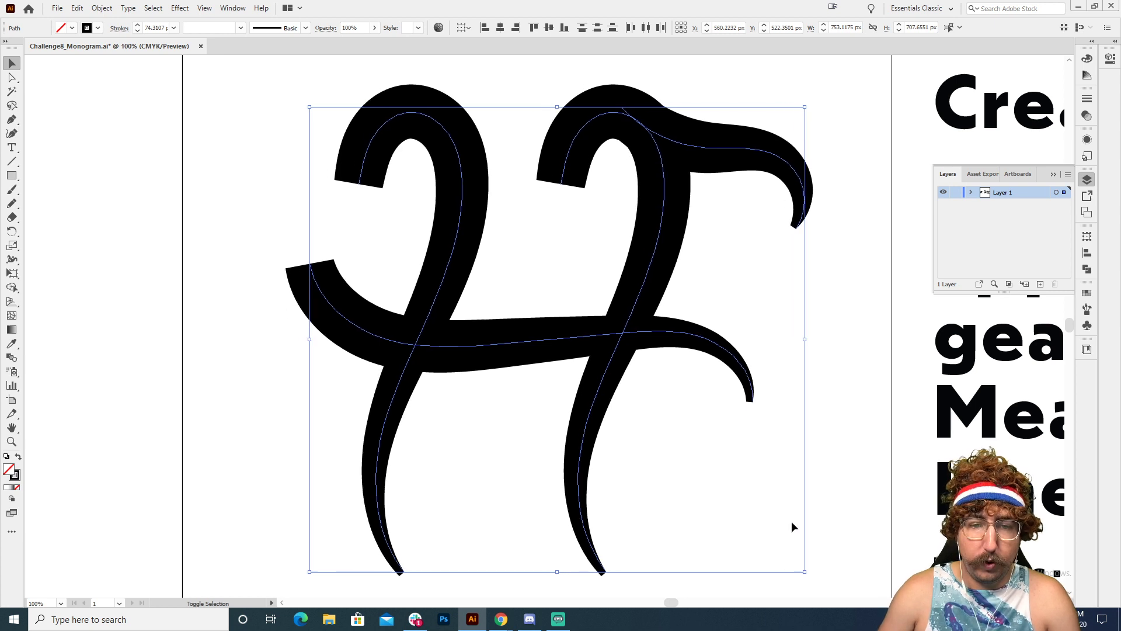
# Deselect the artwork, examine the angled end of the left curve's lower tip, and choose the Measure tool
pyautogui.press('z')
pyautogui.moveTo(766, 482); pyautogui.dragTo(722, 280)
pyautogui.hotkey('ctrl', 'shift', 'a')
pyautogui.click(476, 342)
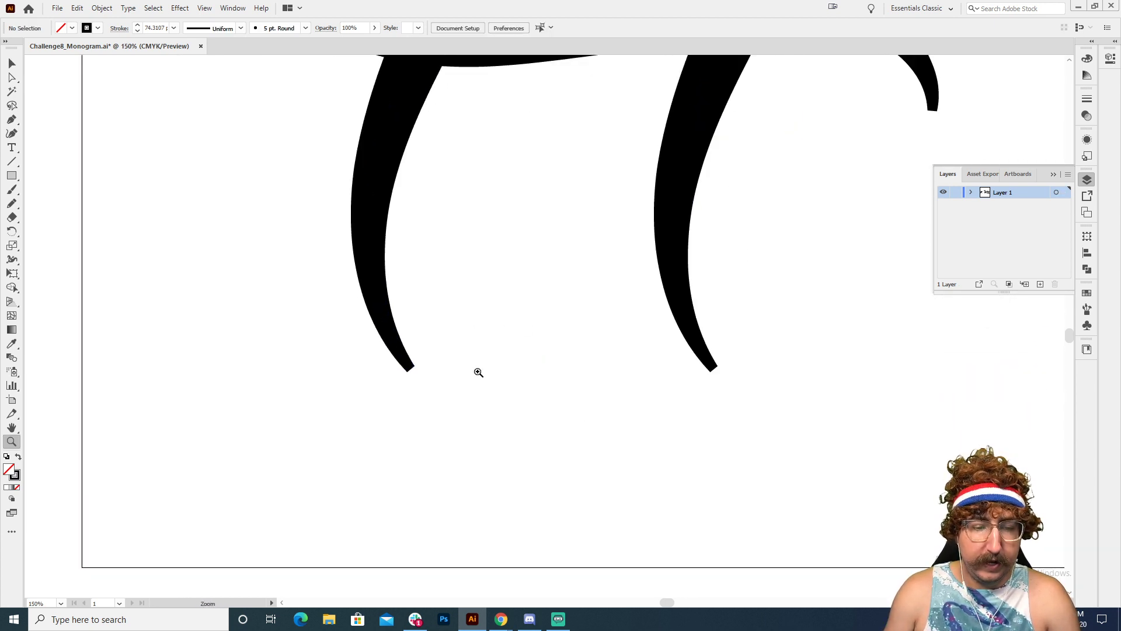
pyautogui.click(536, 343)
pyautogui.click(618, 236)
pyautogui.click(299, 326)
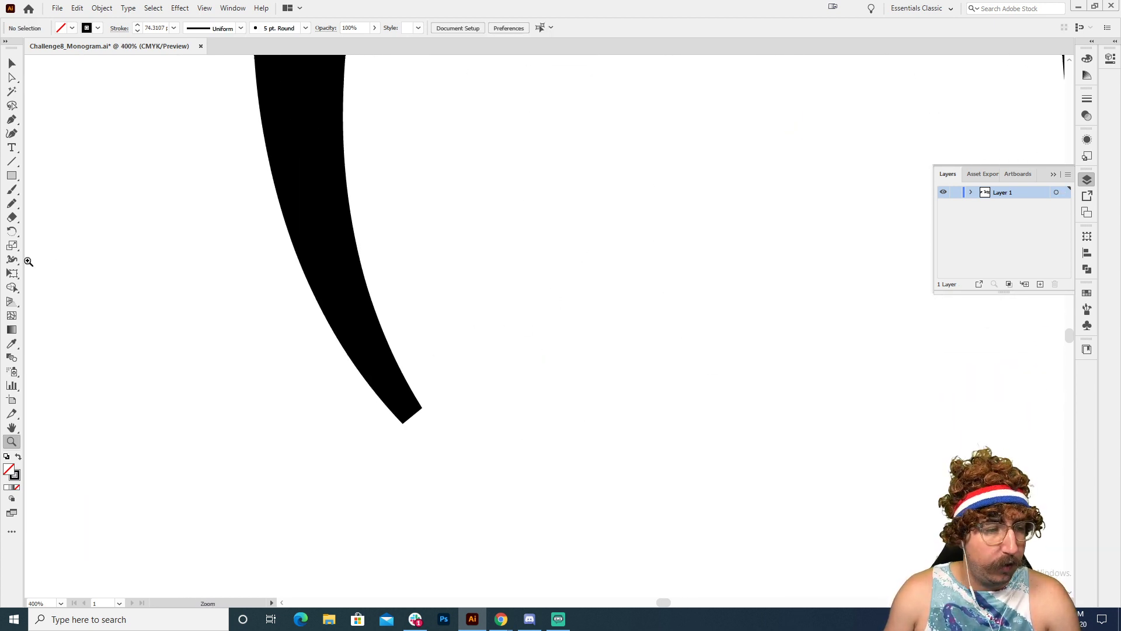
pyautogui.click(10, 345)
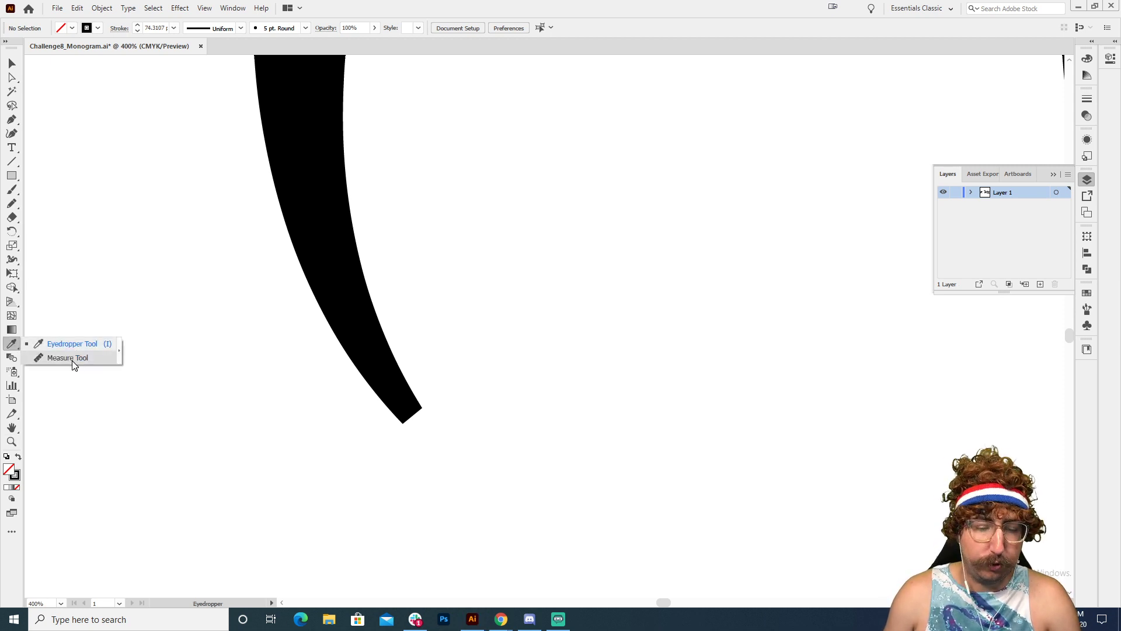
pyautogui.click(68, 357)
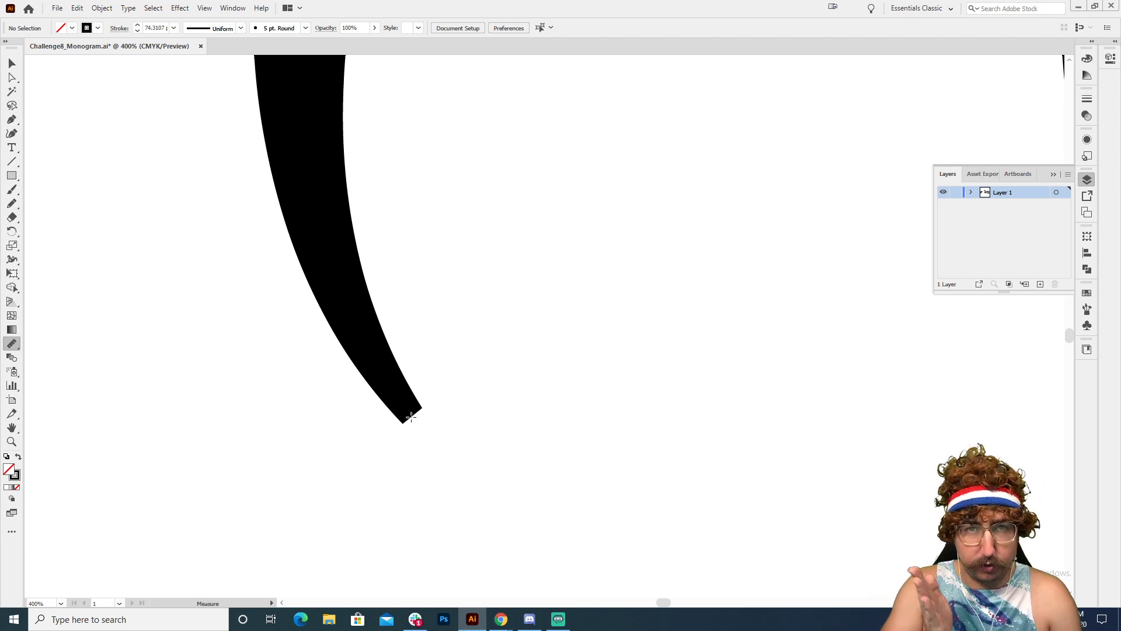
# Draw a short horizontal line about 34 px long below the left curve's lower tip with the Pen tool
pyautogui.press('p')
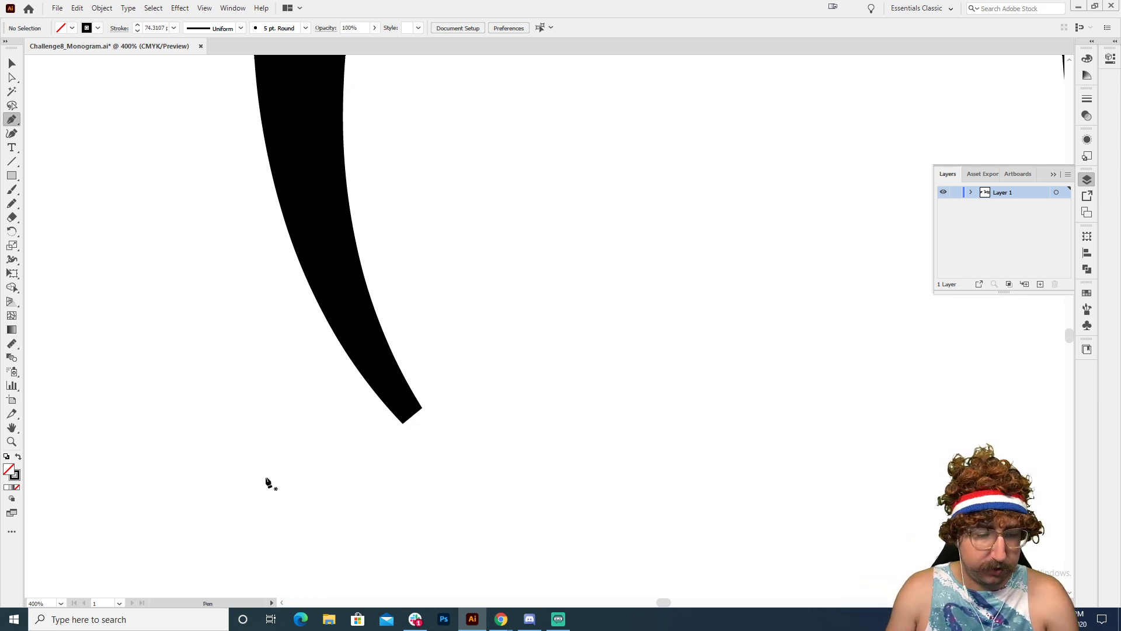
pyautogui.click(265, 477)
pyautogui.click(578, 477)
pyautogui.hotkey('ctrl', 'z')
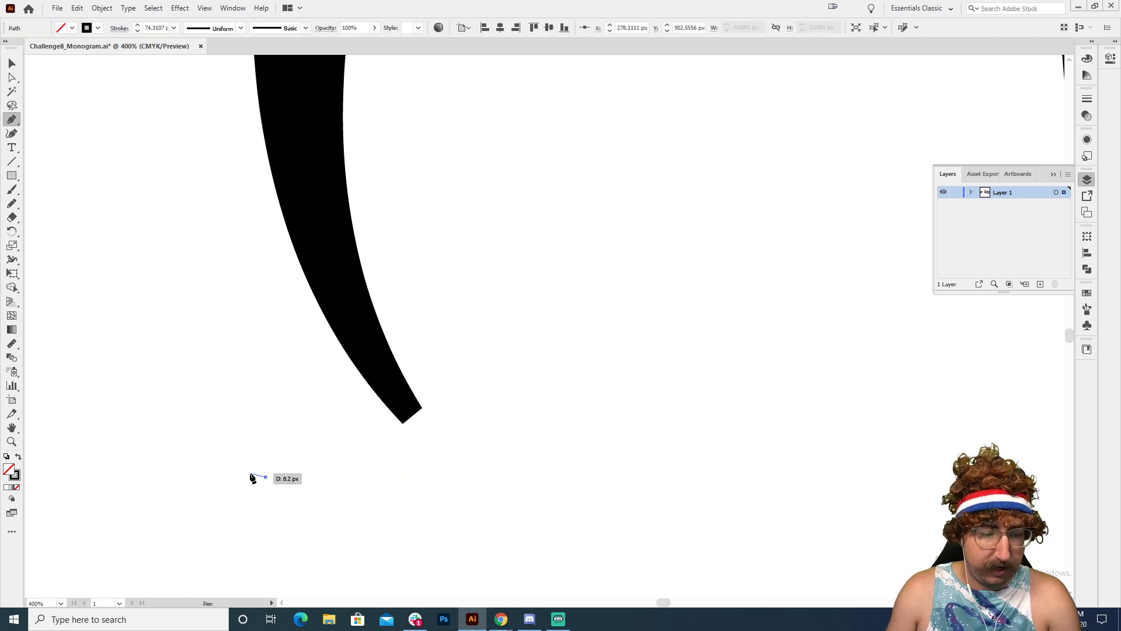
pyautogui.click(266, 477)
pyautogui.click(355, 477)
pyautogui.press('v')
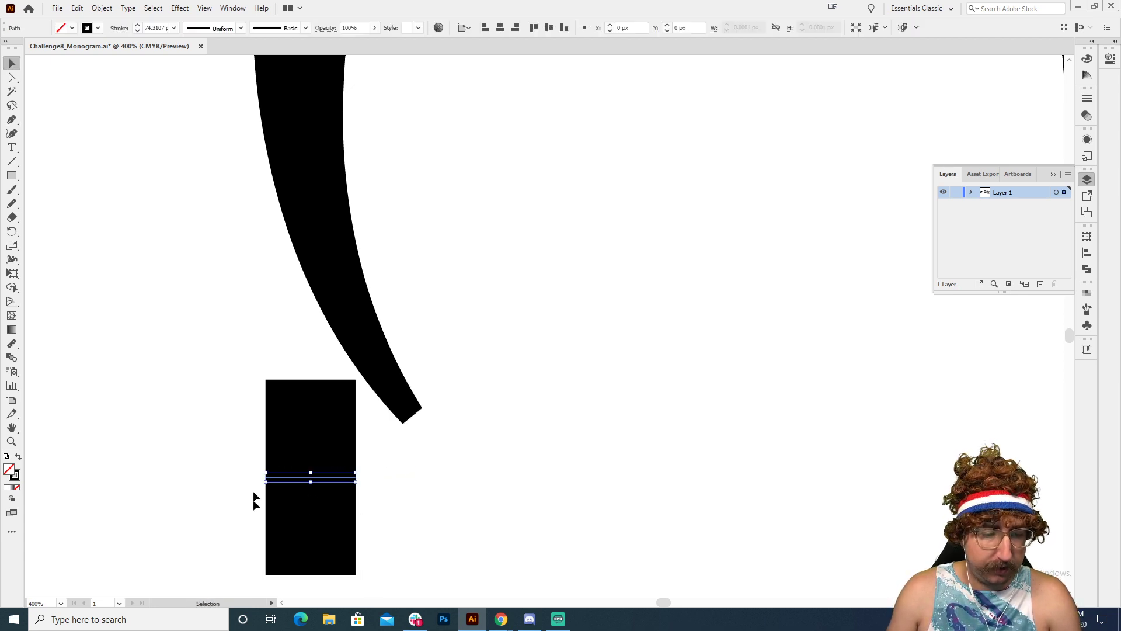
# Set the short line's stroke weight to 20 pt
pyautogui.click(156, 27)
pyautogui.write('20pt')
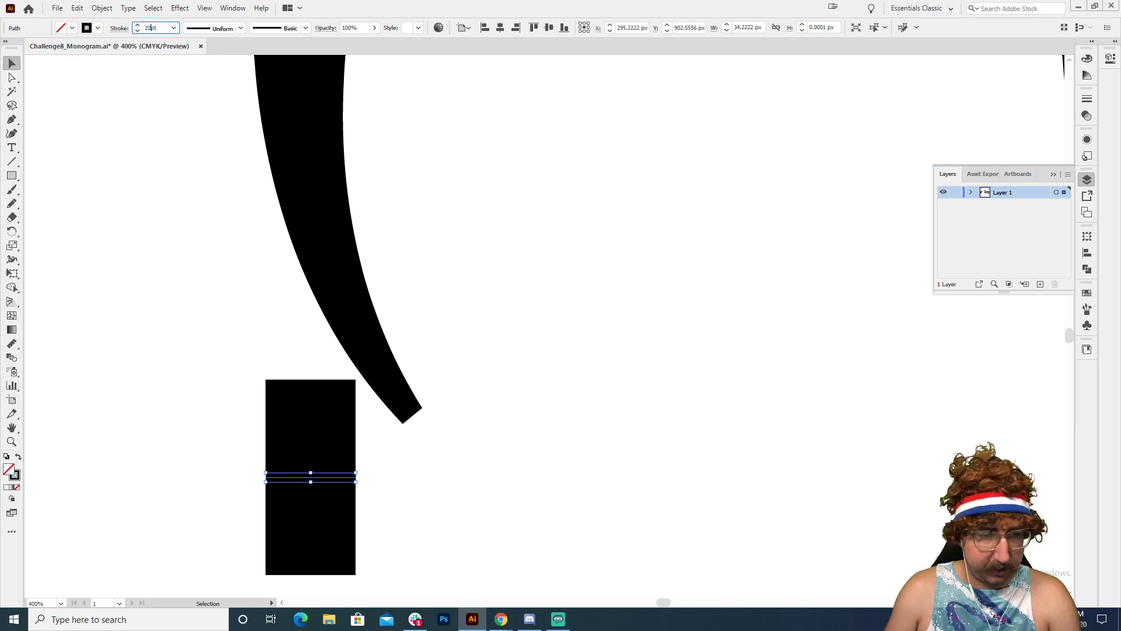
pyautogui.press('Return')
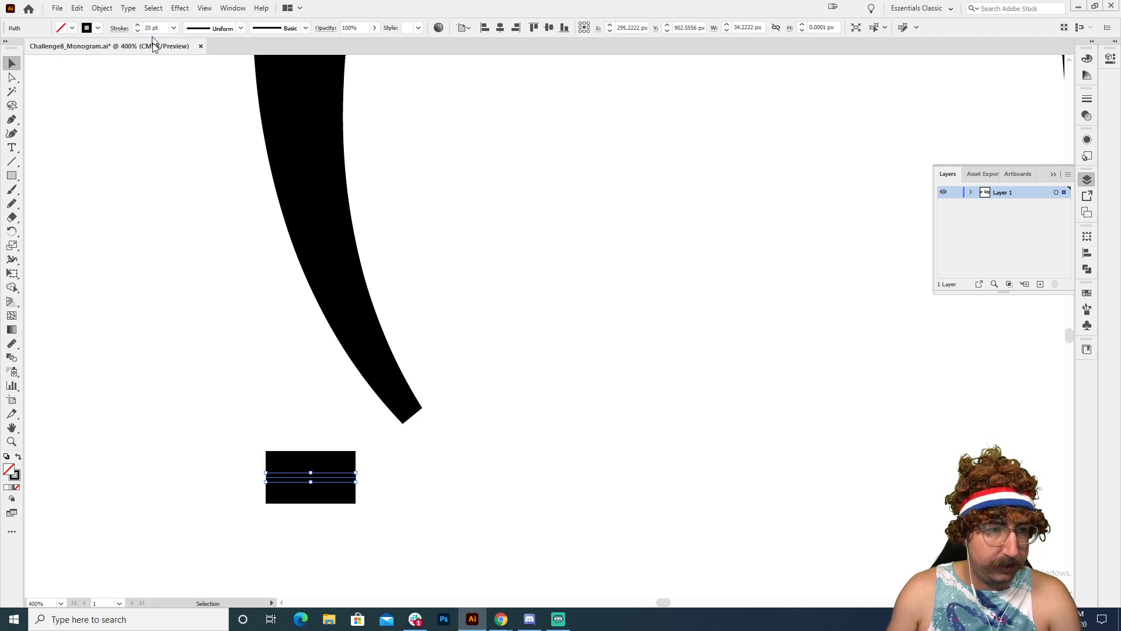
# Move the short bar up beside the left curve and lengthen it to about 51 px
pyautogui.click(336, 518)
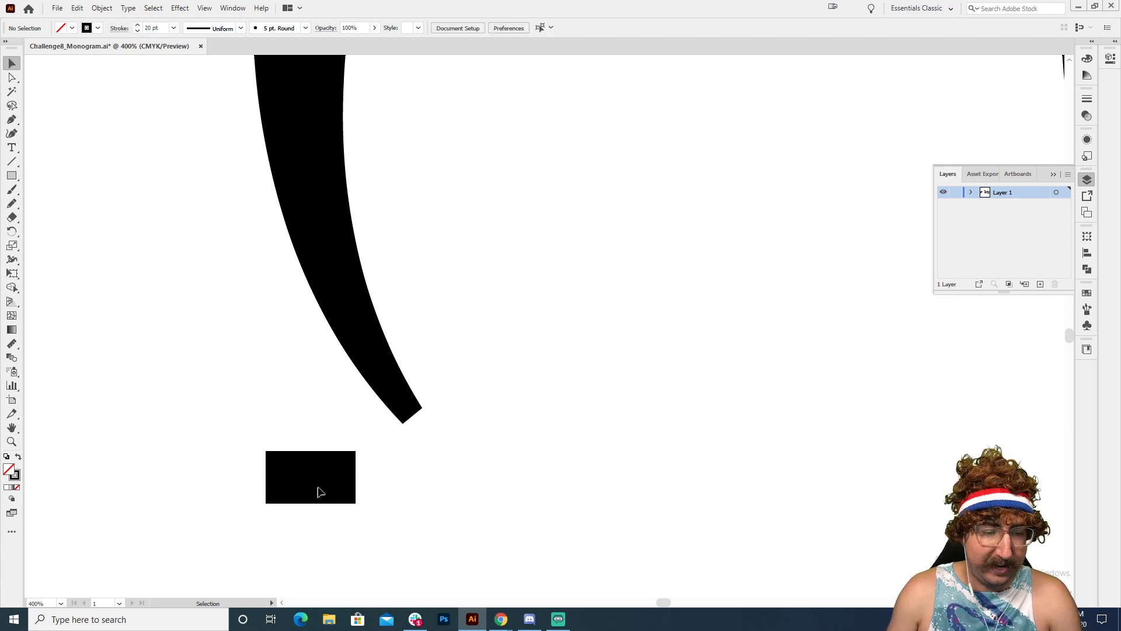
pyautogui.moveTo(355, 477); pyautogui.dragTo(584, 274)
pyautogui.click(450, 489)
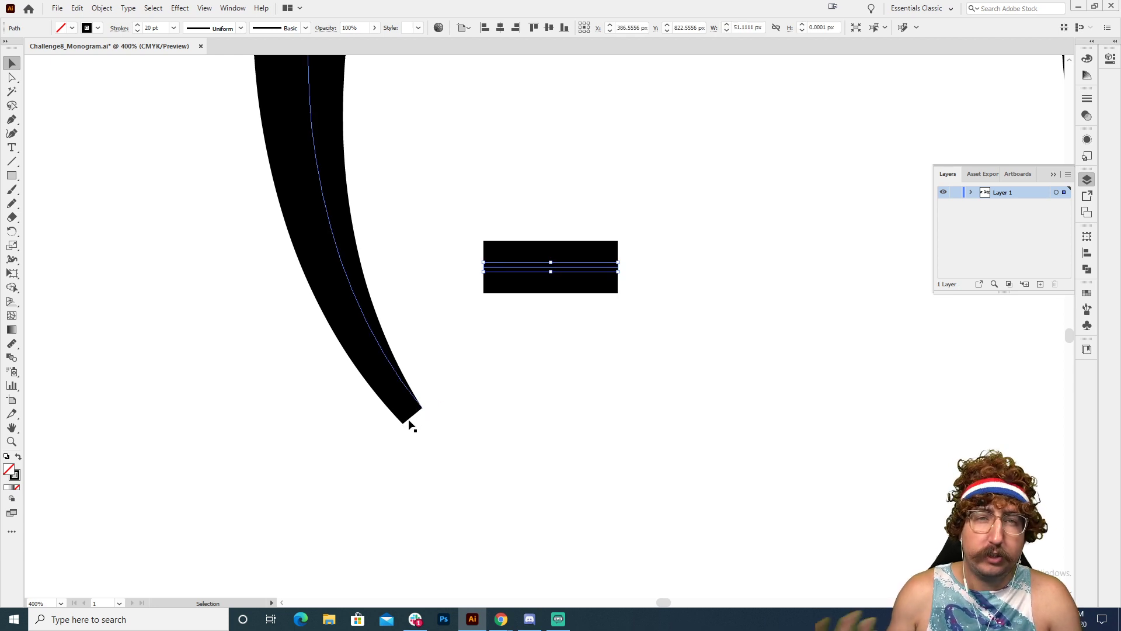
# Measure the length and angle of the end edge on the left curve's lower tip
pyautogui.press('z')
pyautogui.click(409, 419)
pyautogui.click(514, 318)
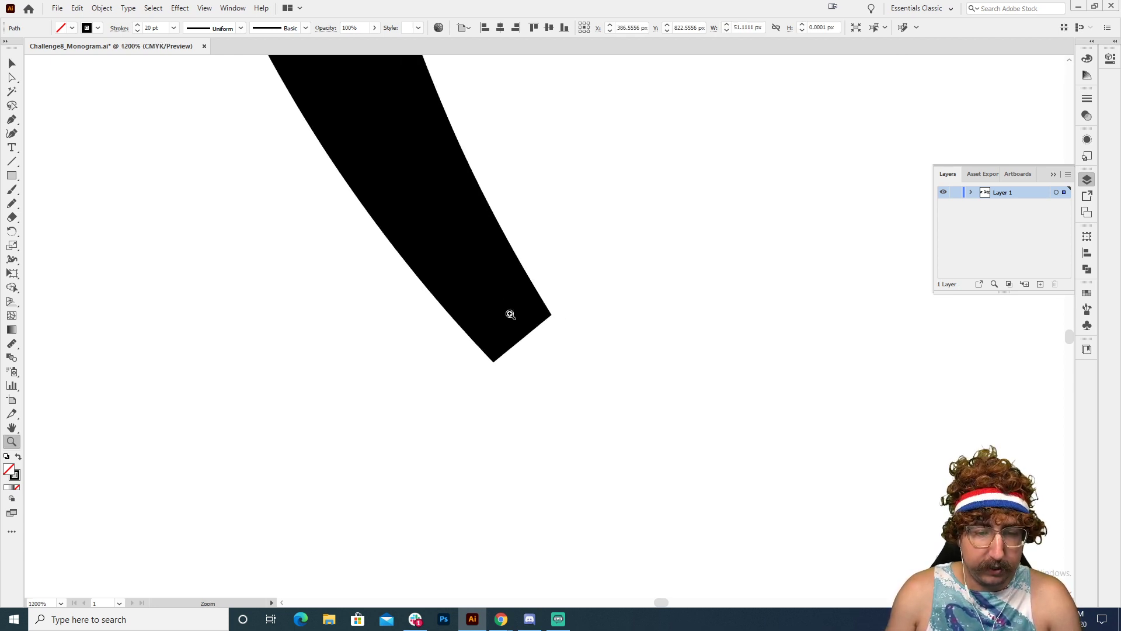
pyautogui.moveTo(11, 343); pyautogui.dragTo(70, 354)
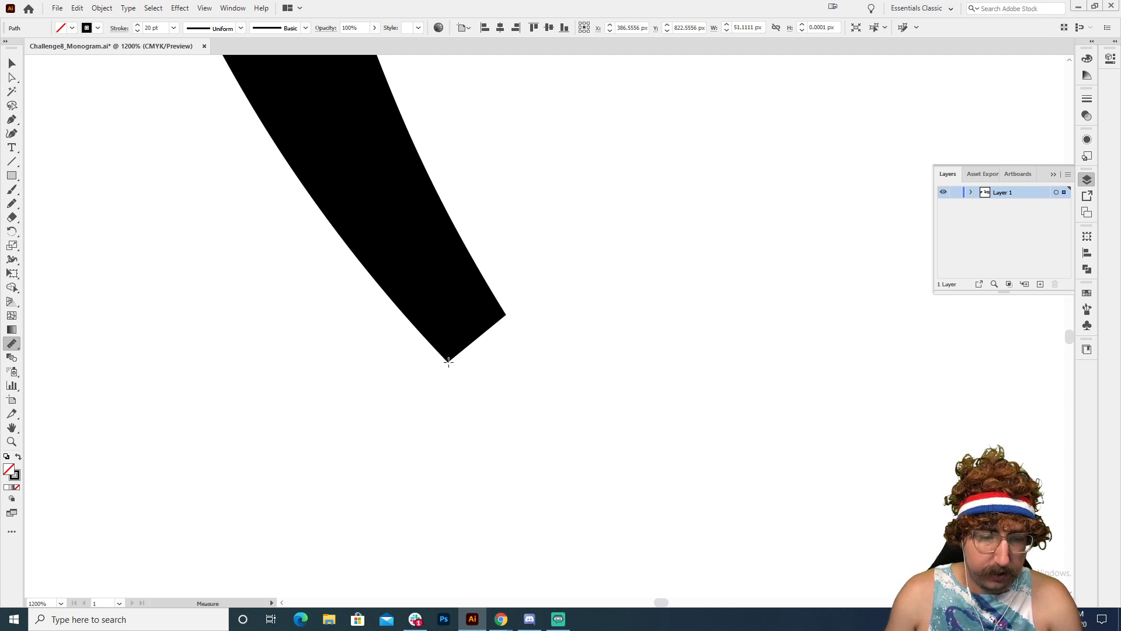
pyautogui.moveTo(447, 362); pyautogui.dragTo(505, 314)
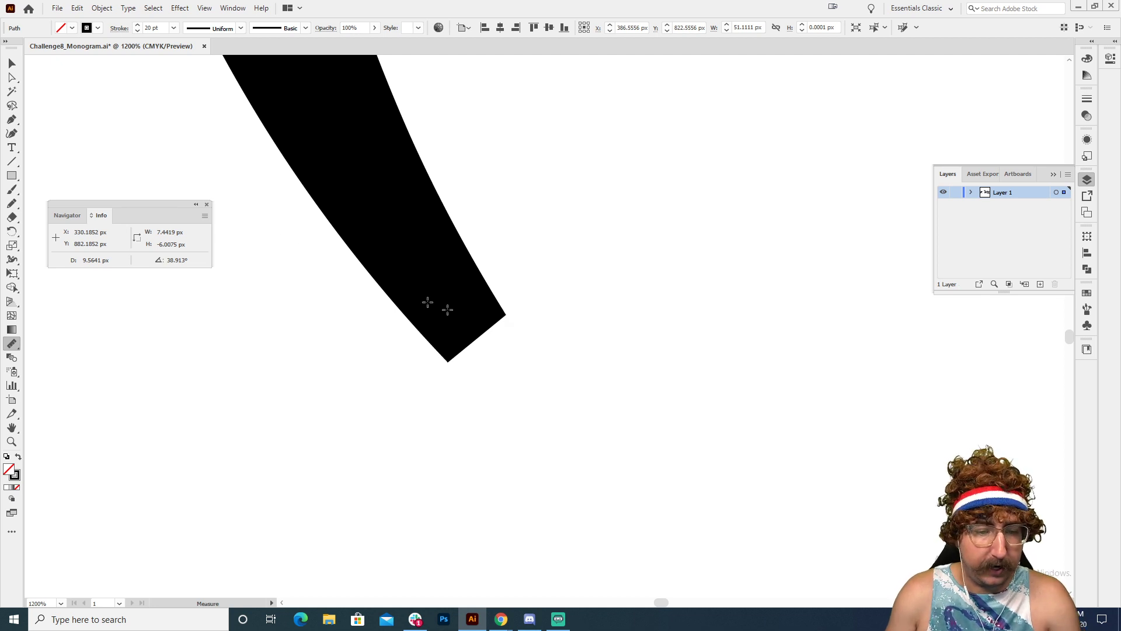
# Move the horizontal bar down next to the left curve's lower tip
pyautogui.click(12, 63)
pyautogui.scroll(5, 538, 321)
pyautogui.hscroll(3, 538, 321)
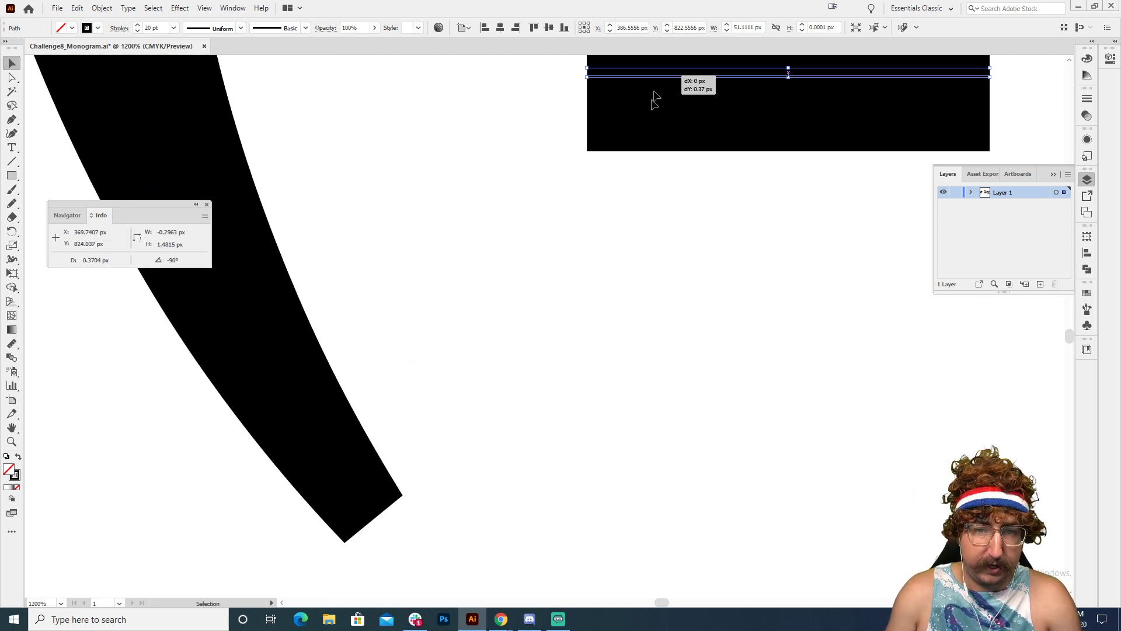
pyautogui.moveTo(654, 100); pyautogui.dragTo(526, 325)
# Rotate the bar by 39.82° to match the slant of the curve's end edge
pyautogui.press('r')
pyautogui.press('Return')
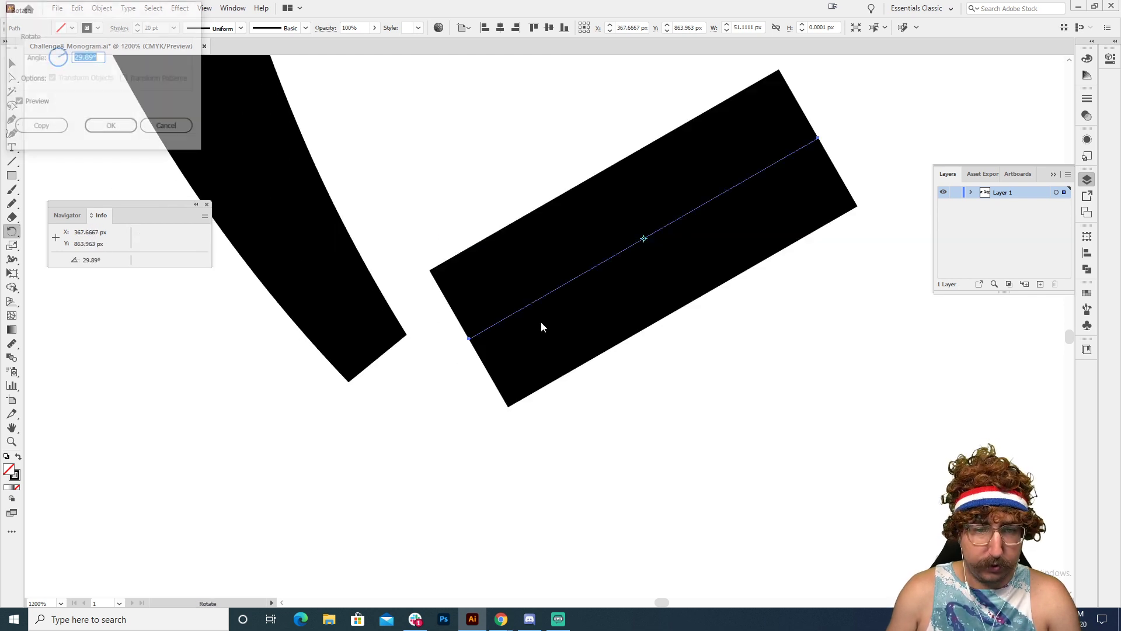
pyautogui.write('3')
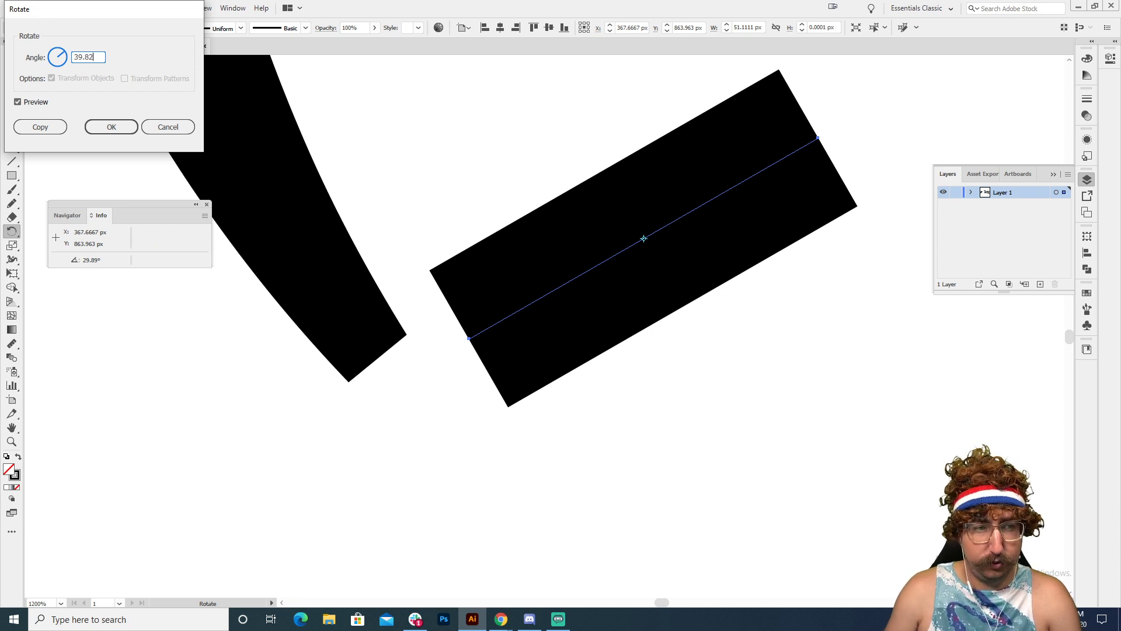
pyautogui.press('Return')
pyautogui.press('v')
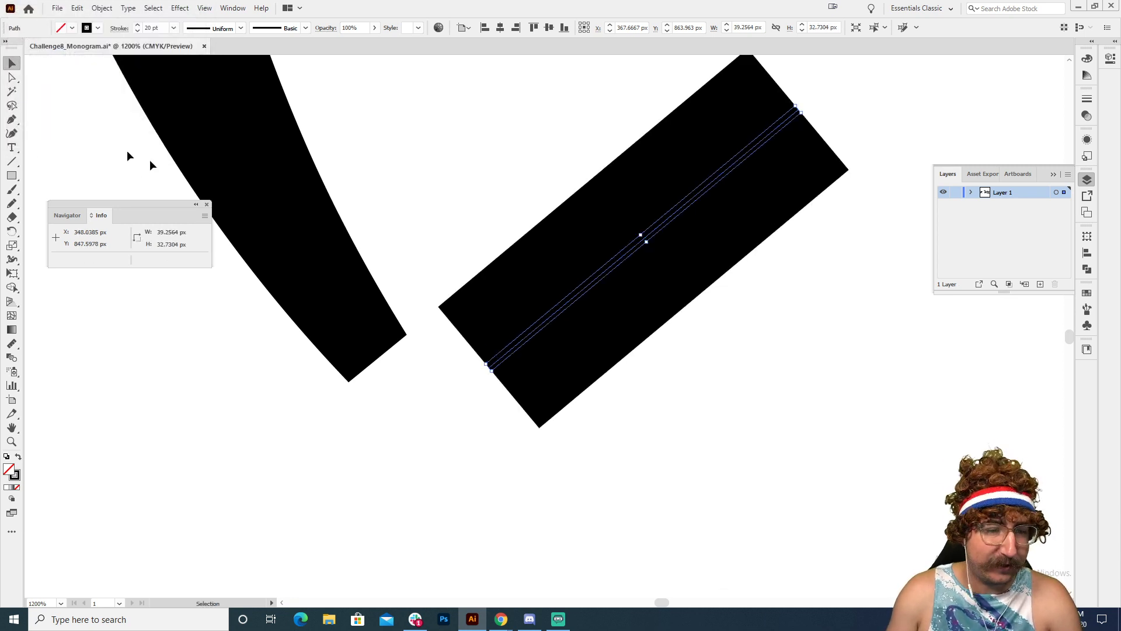
# Measure the angle of the tip's end edge again, from corner to corner
pyautogui.click(88, 400)
pyautogui.click(12, 343)
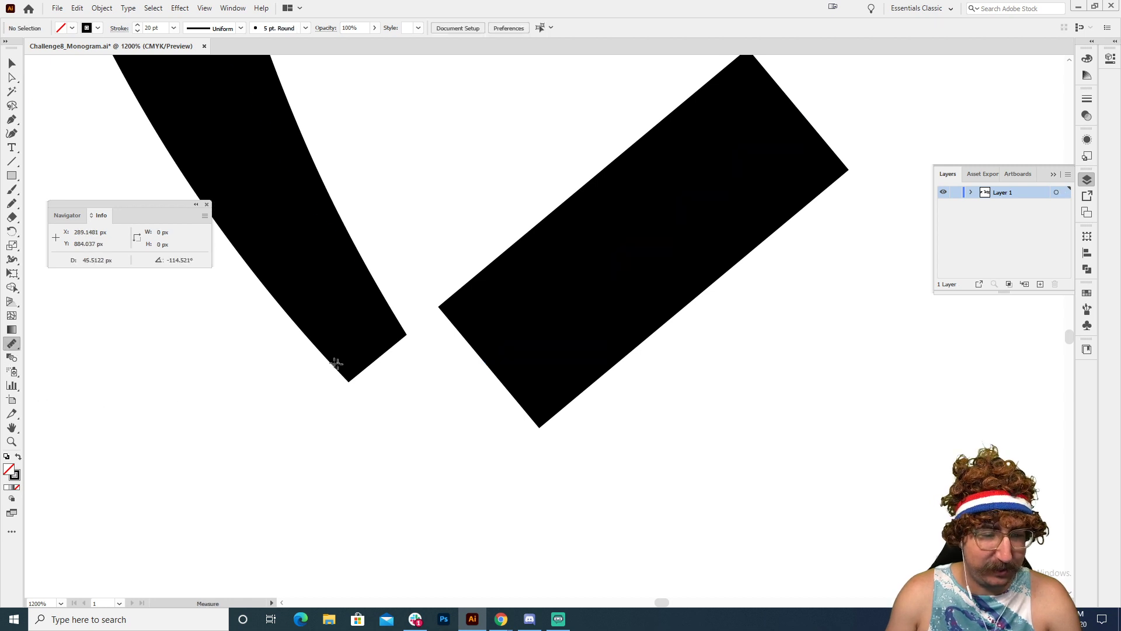
pyautogui.moveTo(349, 379); pyautogui.dragTo(407, 336)
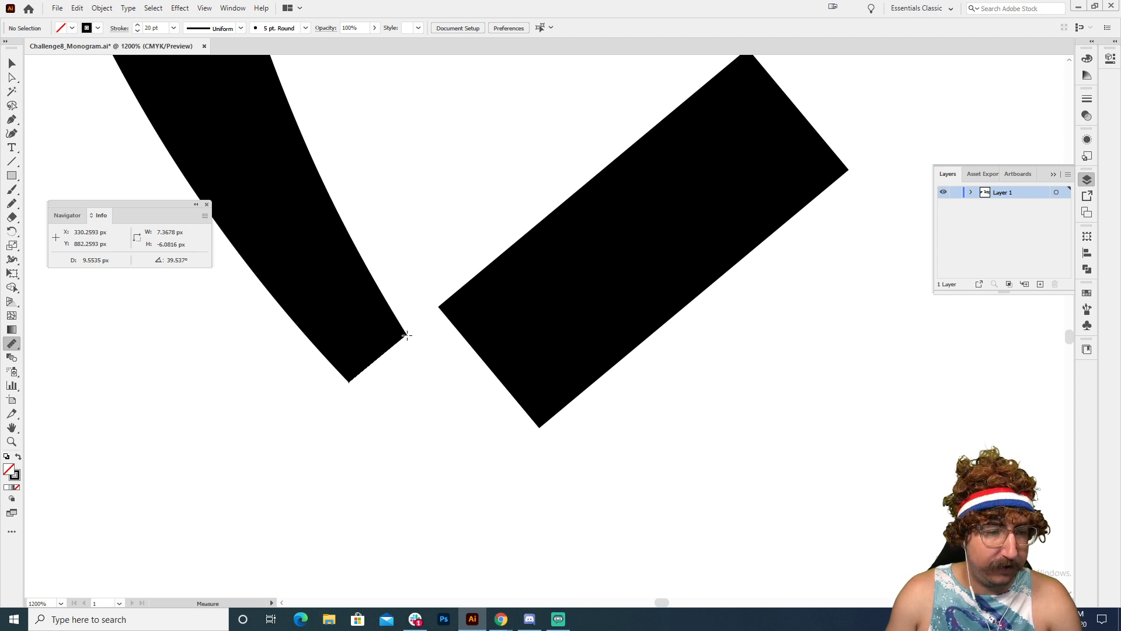
# Redo the bar's rotation from horizontal using the newly measured angle of the curve's end edge, and deselect it
pyautogui.press('v')
pyautogui.moveTo(475, 210); pyautogui.dragTo(646, 341)
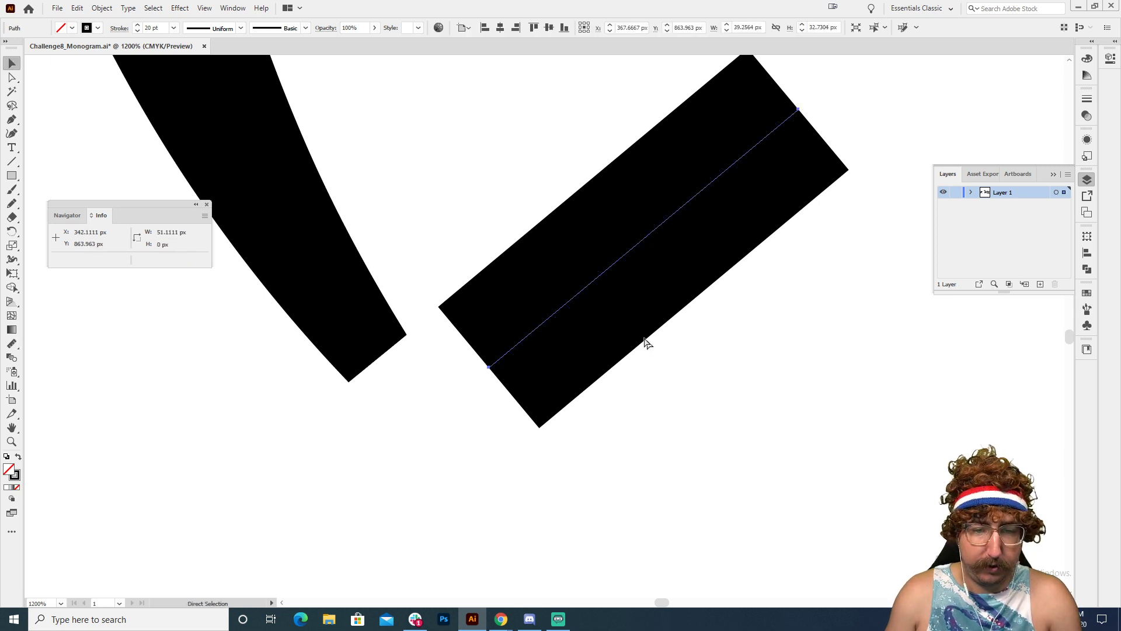
pyautogui.press('r')
pyautogui.moveTo(554, 313); pyautogui.dragTo(570, 238)
pyautogui.press('Return')
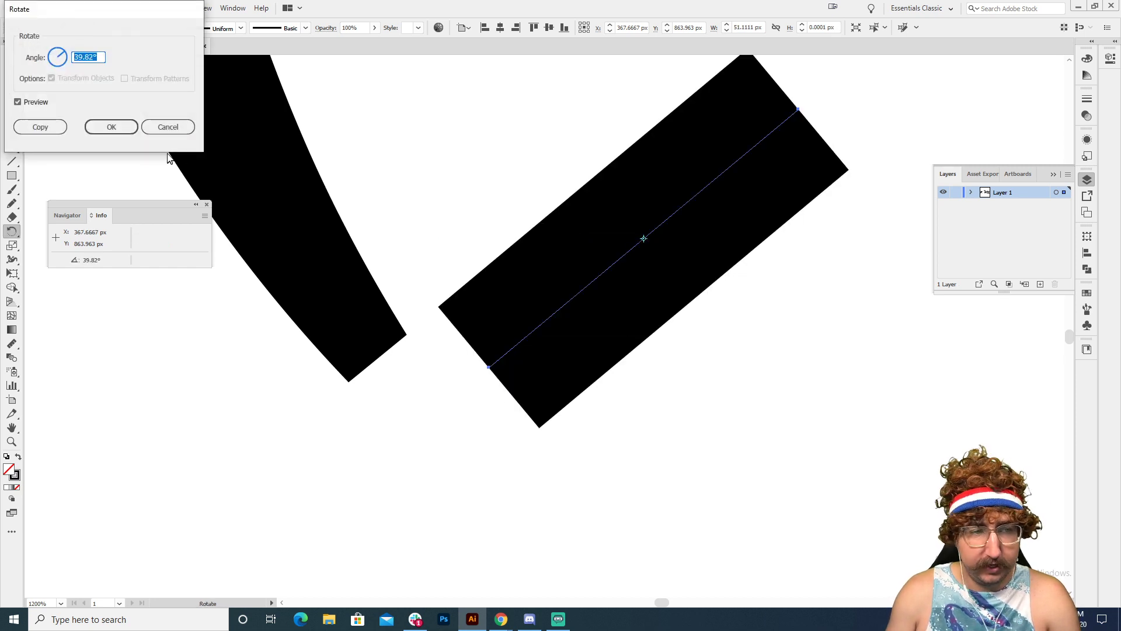
pyautogui.write('39')
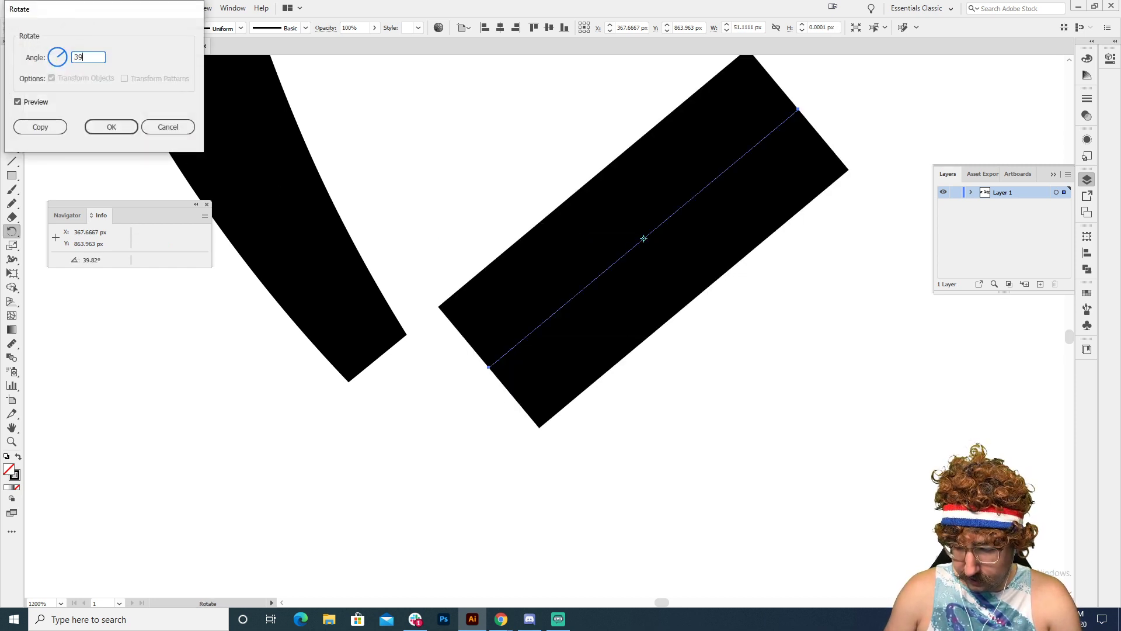
pyautogui.click(113, 129)
pyautogui.press('v')
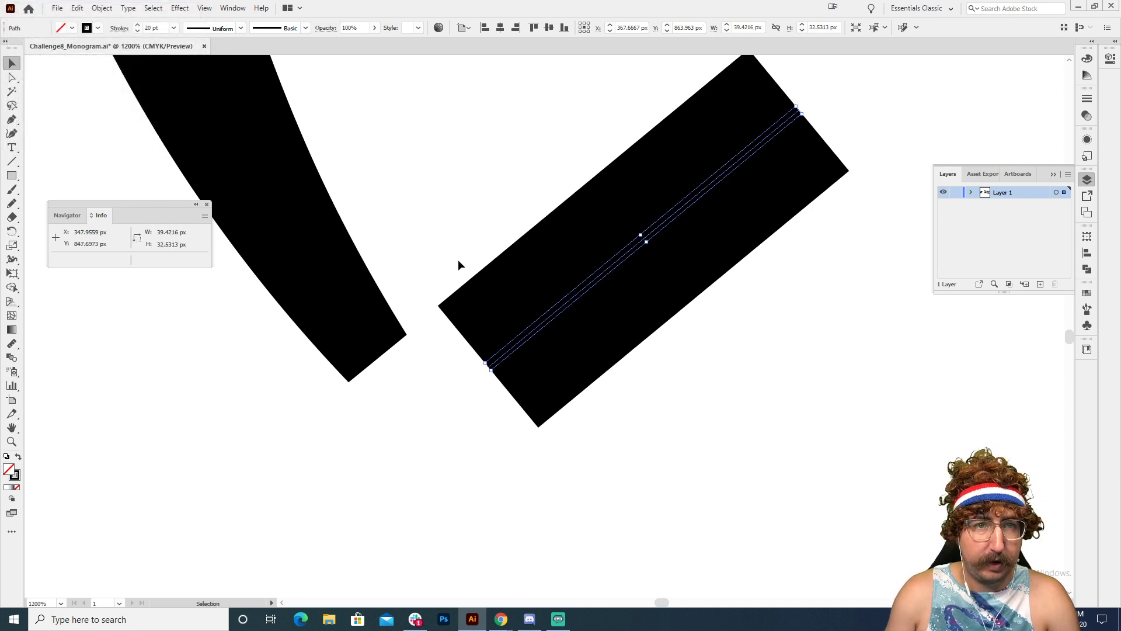
pyautogui.hotkey('ctrl', 'shift', 'a')
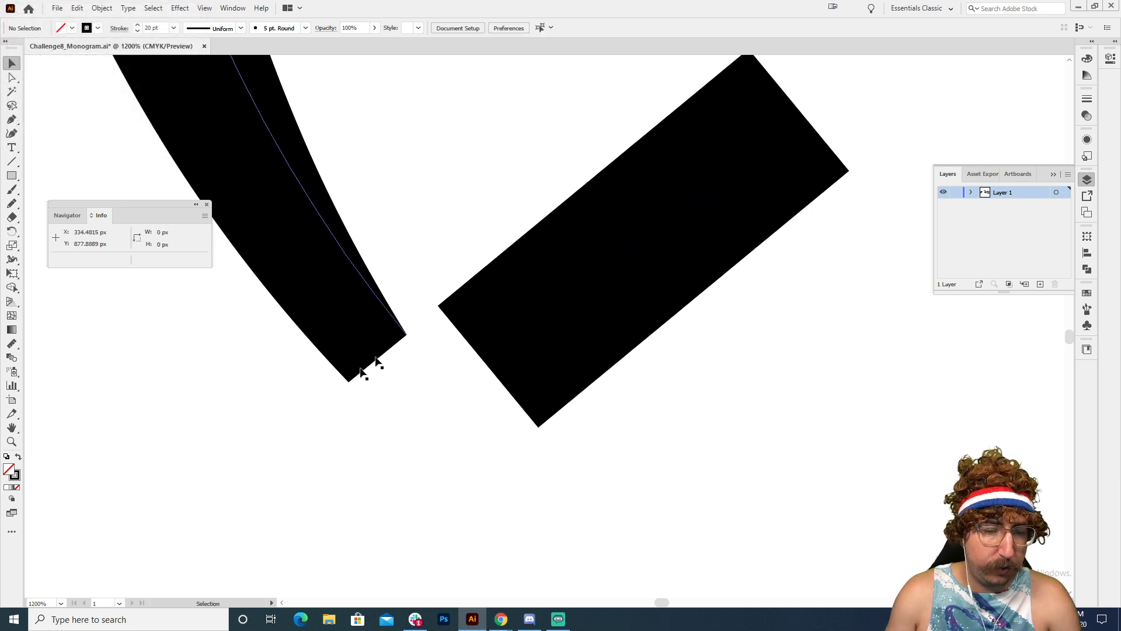
# Measure the left curve's end edge from corner to corner and set the bar's stroke weight to 7.44 pt
pyautogui.click(12, 344)
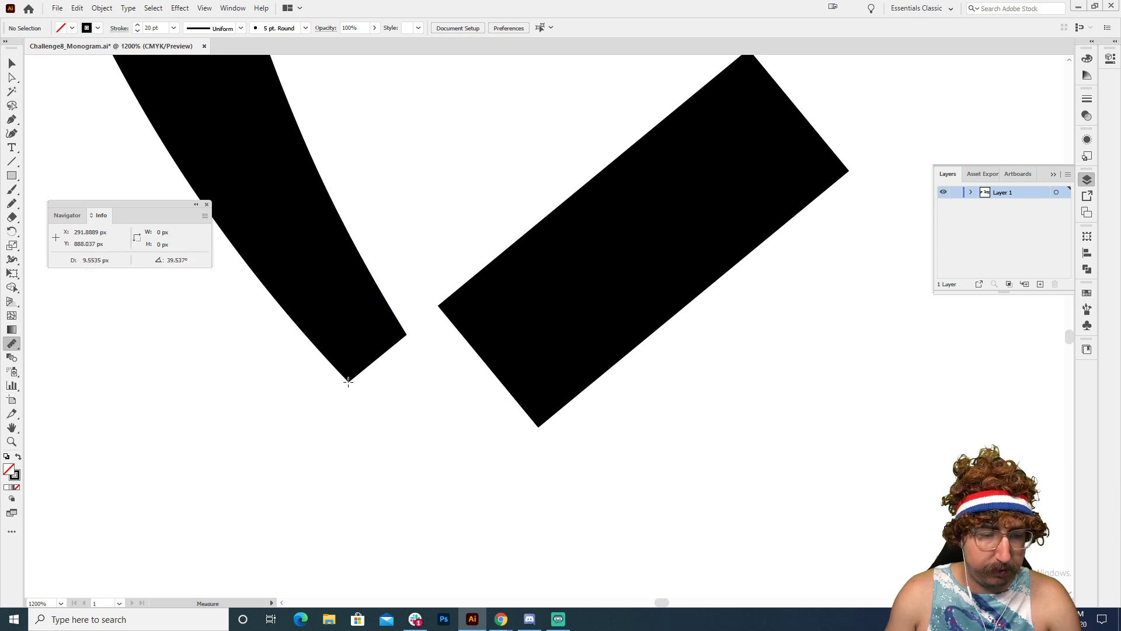
pyautogui.moveTo(348, 382); pyautogui.dragTo(404, 334)
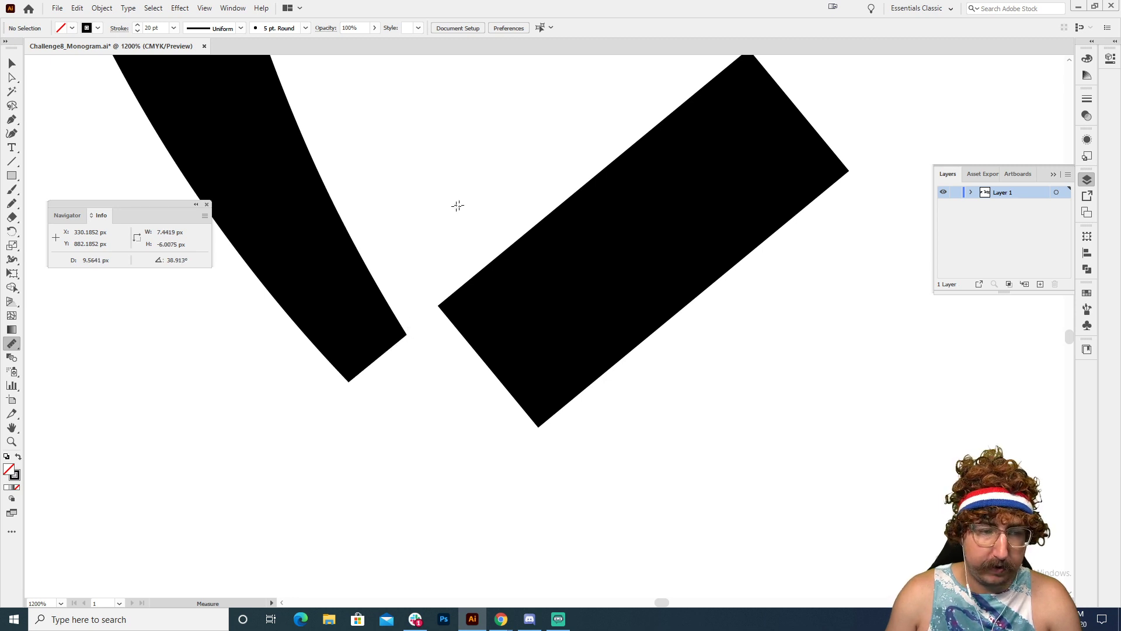
pyautogui.press('v')
pyautogui.moveTo(489, 194); pyautogui.dragTo(683, 314)
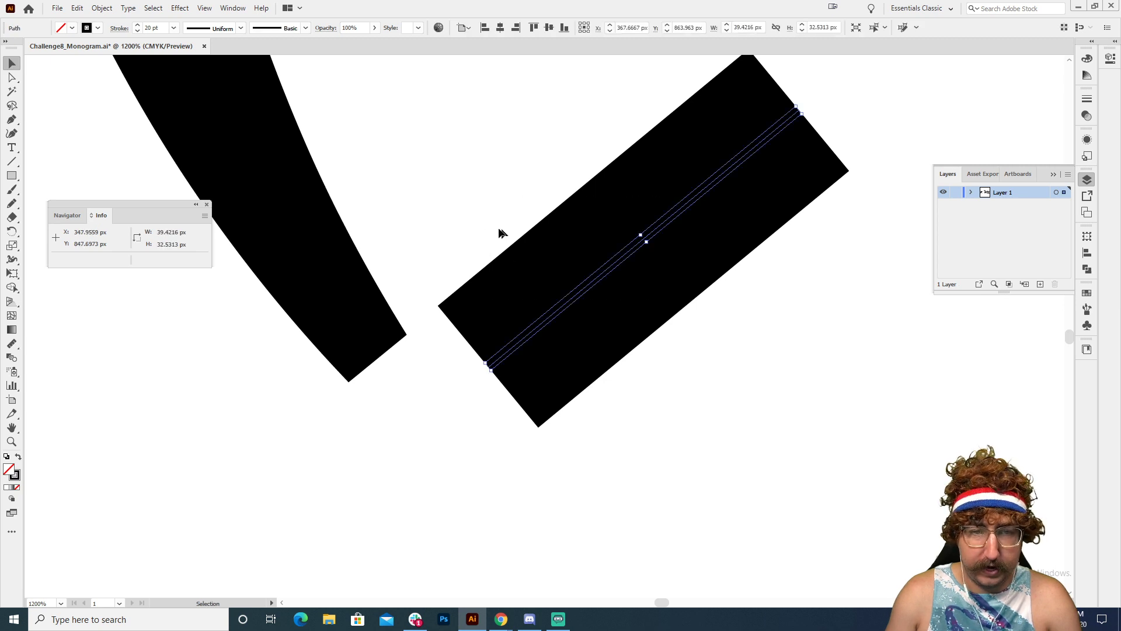
pyautogui.click(151, 27)
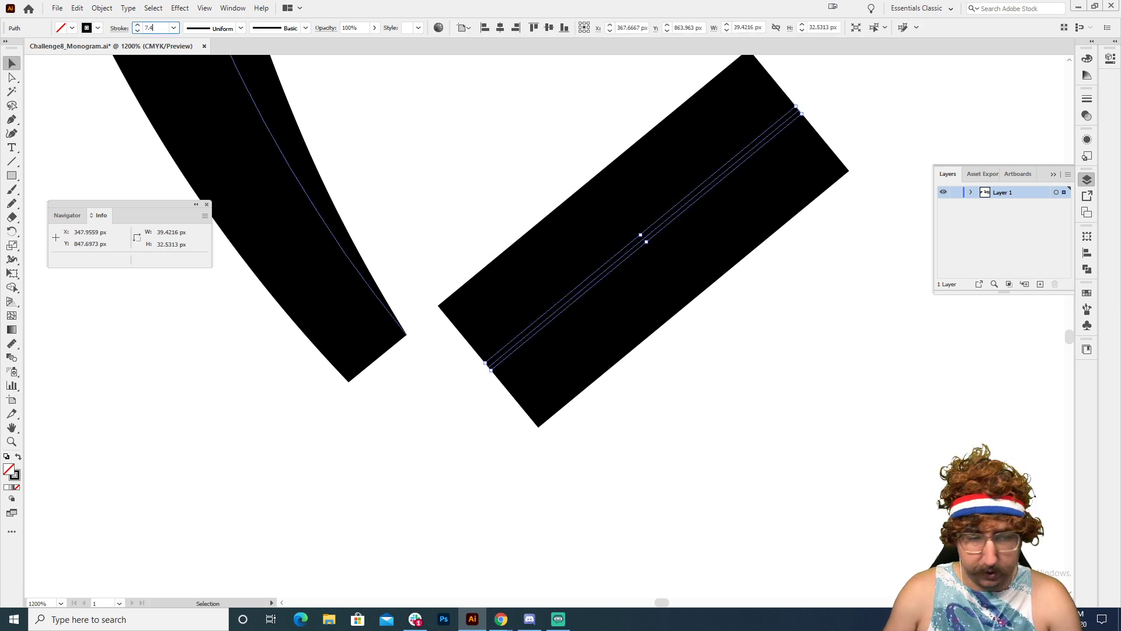
pyautogui.press('Return')
pyautogui.click(420, 193)
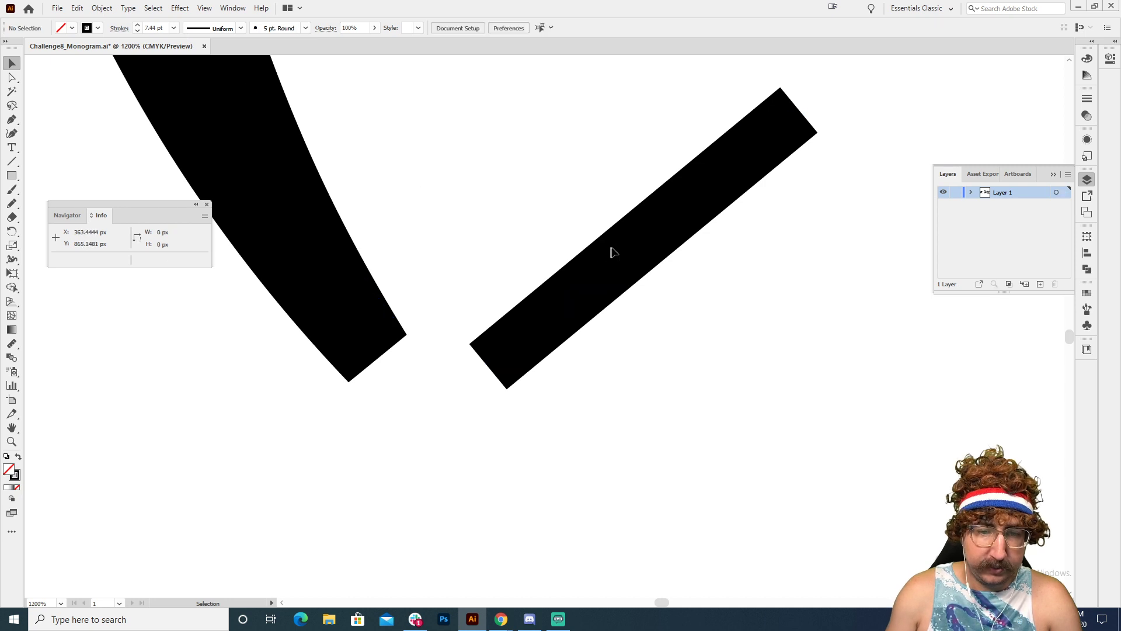
# Move the slanted bar onto the left curve's lower tip and nudge it down so it caps the end as a serif
pyautogui.moveTo(630, 252); pyautogui.dragTo(391, 375)
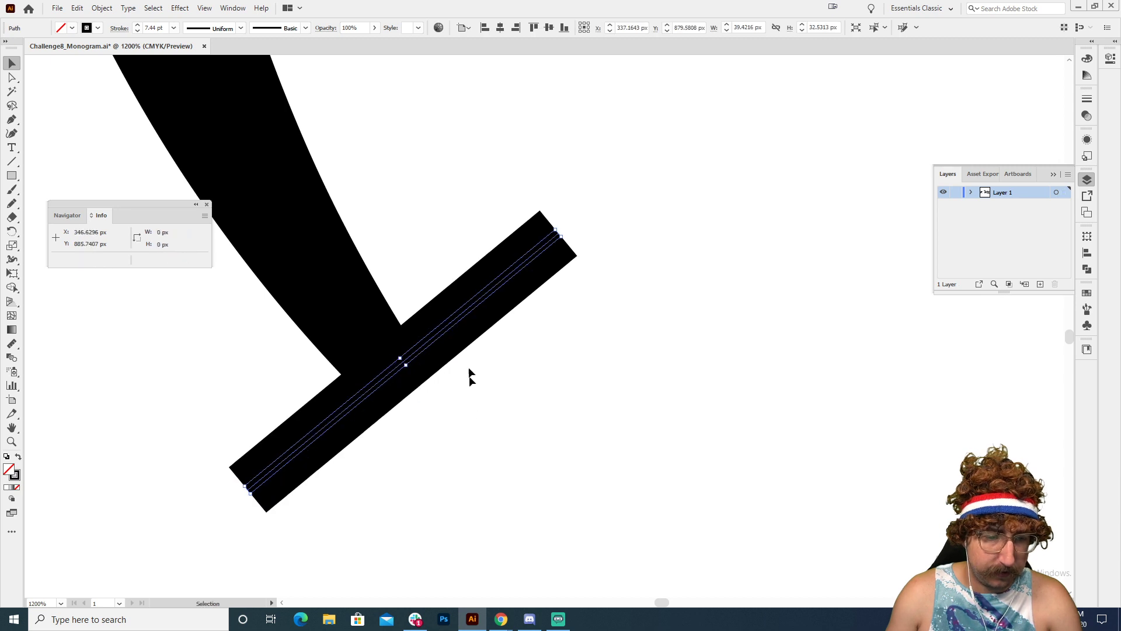
pyautogui.click(468, 375)
pyautogui.press('z')
pyautogui.keyDown('alt'); pyautogui.click(528, 325); pyautogui.keyUp('alt')
pyautogui.keyDown('alt'); pyautogui.click(578, 315); pyautogui.keyUp('alt')
pyautogui.keyDown('alt'); pyautogui.click(578, 315); pyautogui.keyUp('alt')
pyautogui.keyDown('alt'); pyautogui.click(515, 338); pyautogui.keyUp('alt')
pyautogui.keyDown('alt'); pyautogui.click(514, 338); pyautogui.keyUp('alt')
pyautogui.press('v')
pyautogui.click(488, 339)
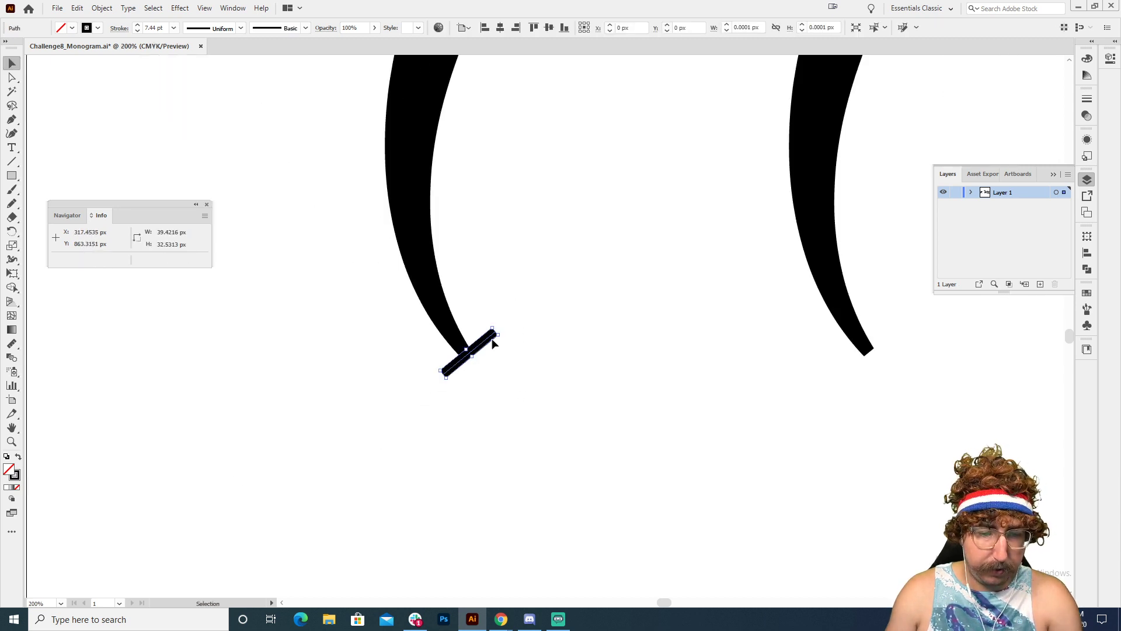
pyautogui.press('Down')
pyautogui.press('Down')
pyautogui.press('Down')
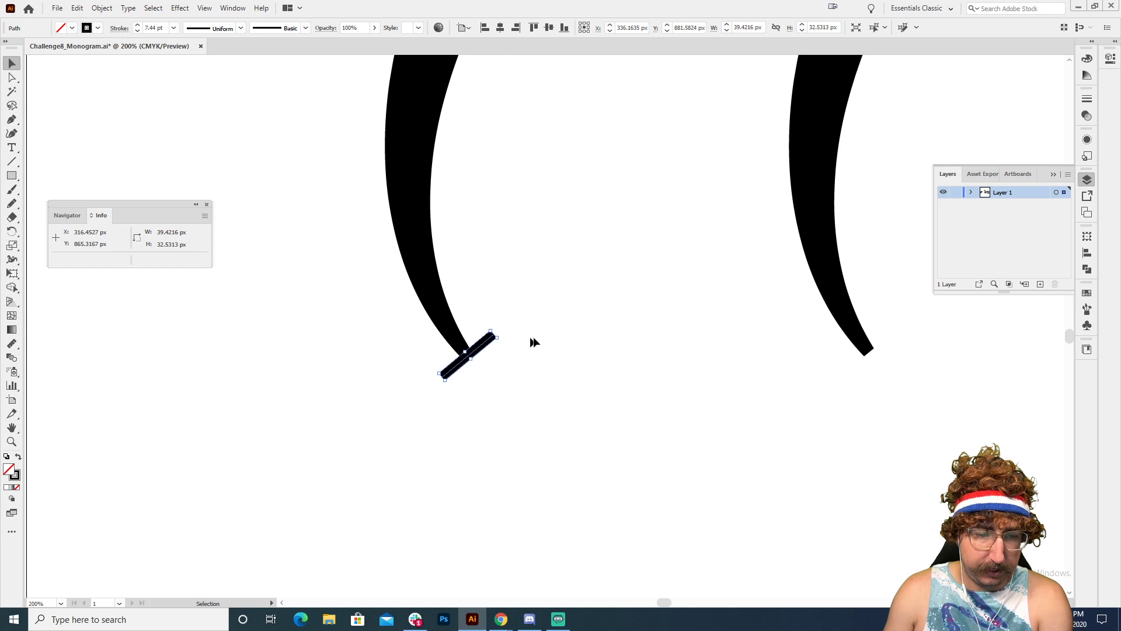
pyautogui.click(532, 342)
# Duplicate the serif bar horizontally onto the lower tip of the right curve and deselect it
pyautogui.moveTo(479, 350); pyautogui.dragTo(737, 354)
pyautogui.moveTo(829, 353); pyautogui.dragTo(882, 354)
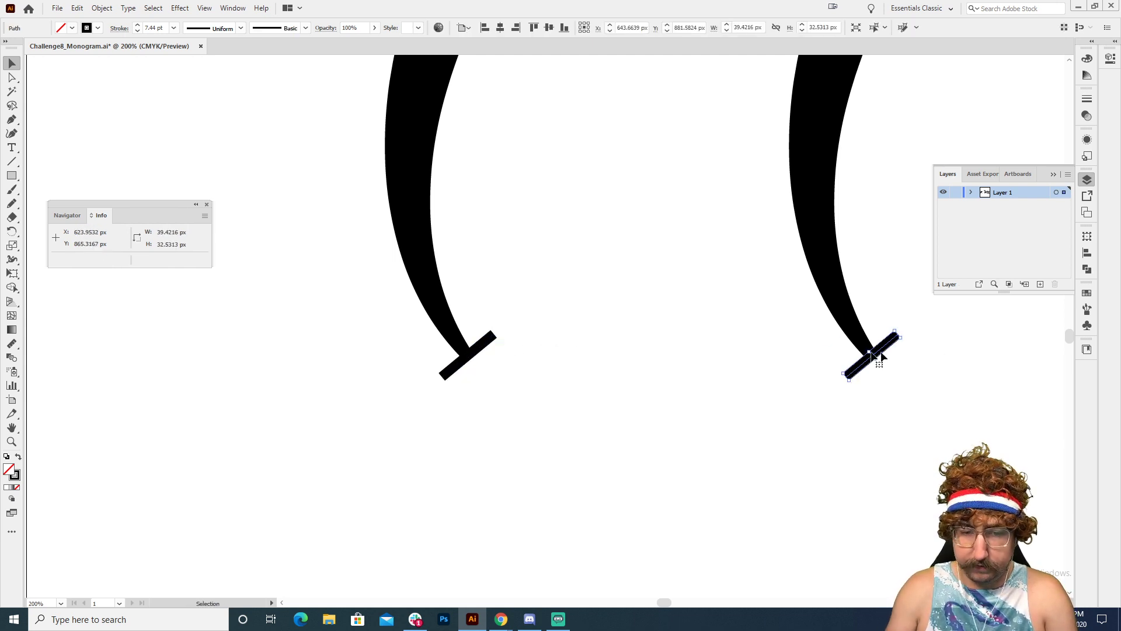
pyautogui.click(605, 268)
# Measure the width of the stem's base on the letter "t" in the word "Create"
pyautogui.press('z')
pyautogui.keyDown('alt'); pyautogui.click(605, 266); pyautogui.keyUp('alt')
pyautogui.keyDown('alt'); pyautogui.click(606, 264); pyautogui.keyUp('alt')
pyautogui.keyDown('alt'); pyautogui.click(597, 325); pyautogui.keyUp('alt')
pyautogui.keyDown('alt'); pyautogui.click(597, 325); pyautogui.keyUp('alt')
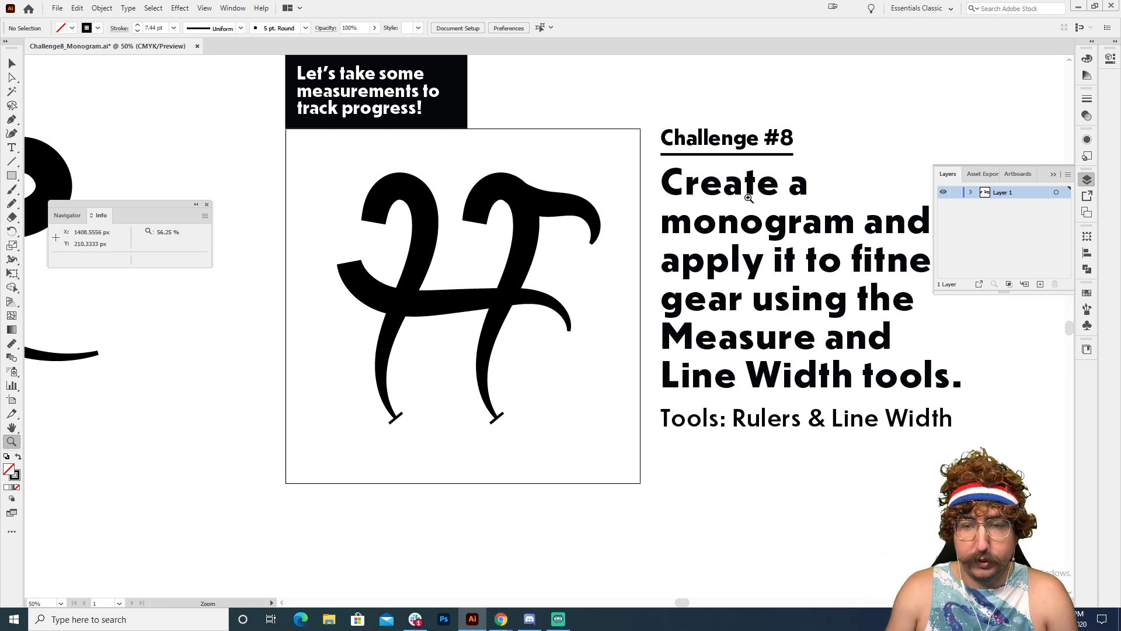
pyautogui.click(721, 192)
pyautogui.click(540, 345)
pyautogui.click(554, 257)
pyautogui.click(570, 310)
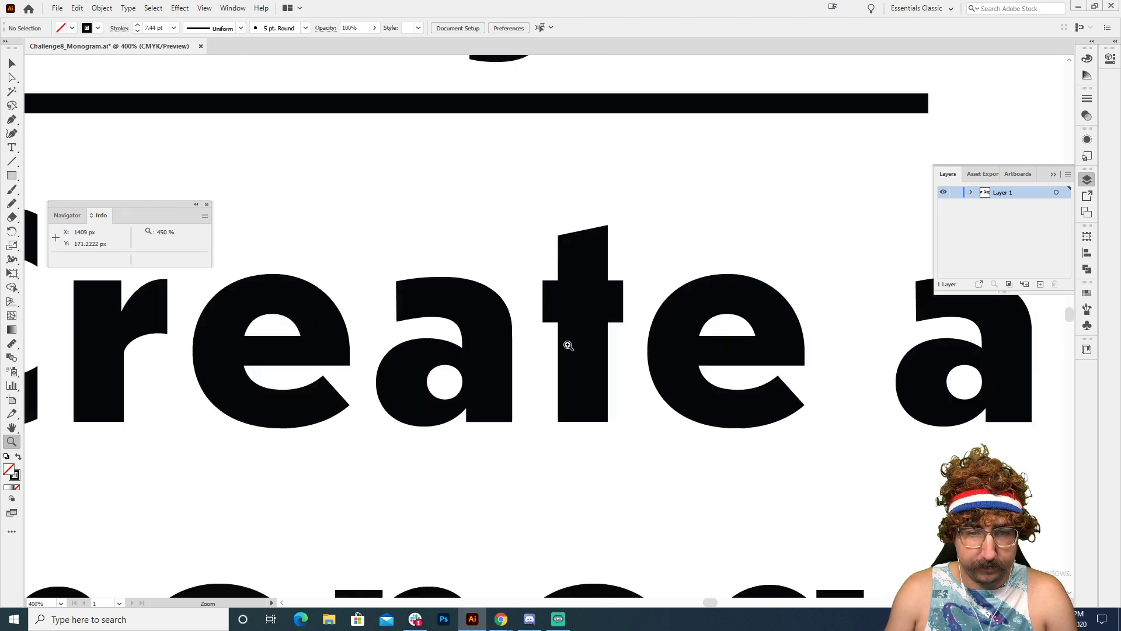
pyautogui.click(537, 298)
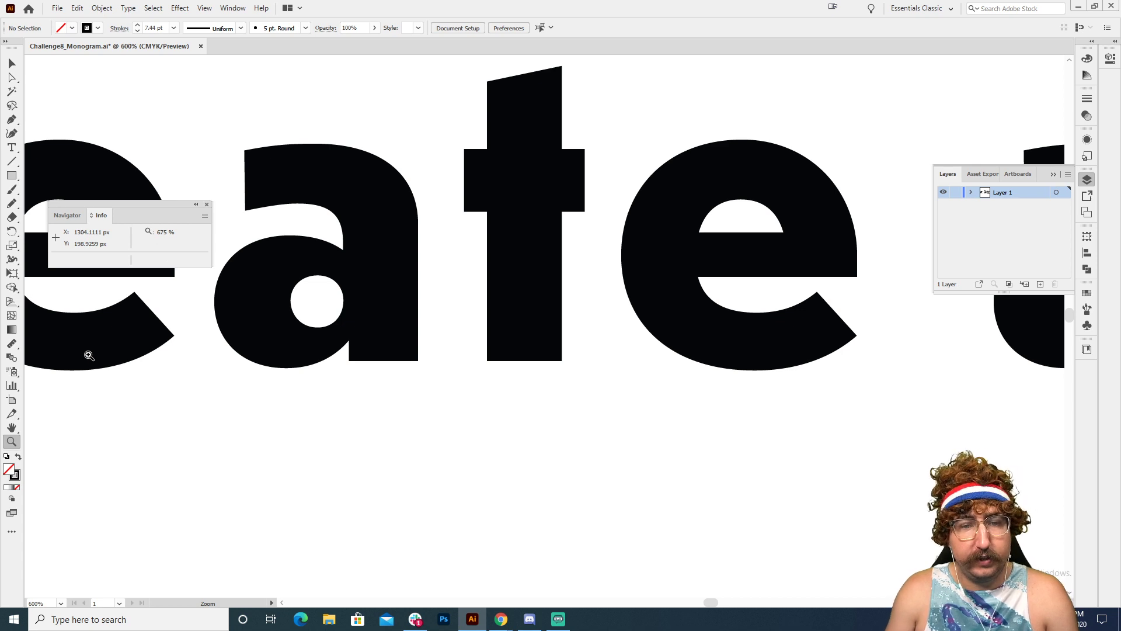
pyautogui.click(13, 344)
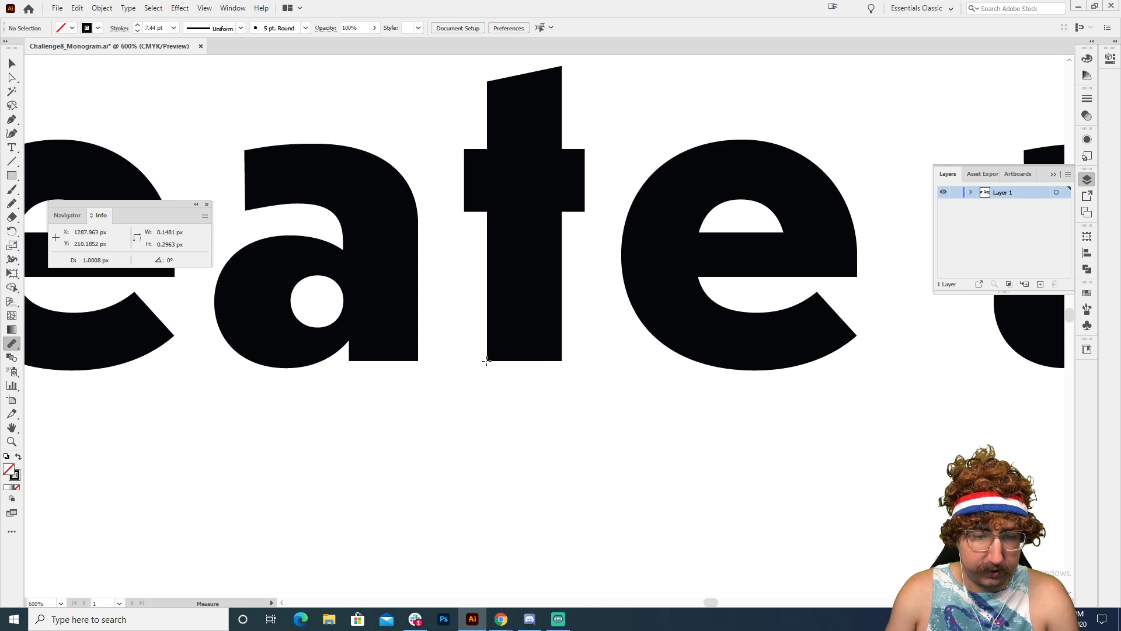
pyautogui.moveTo(486, 361); pyautogui.dragTo(562, 361)
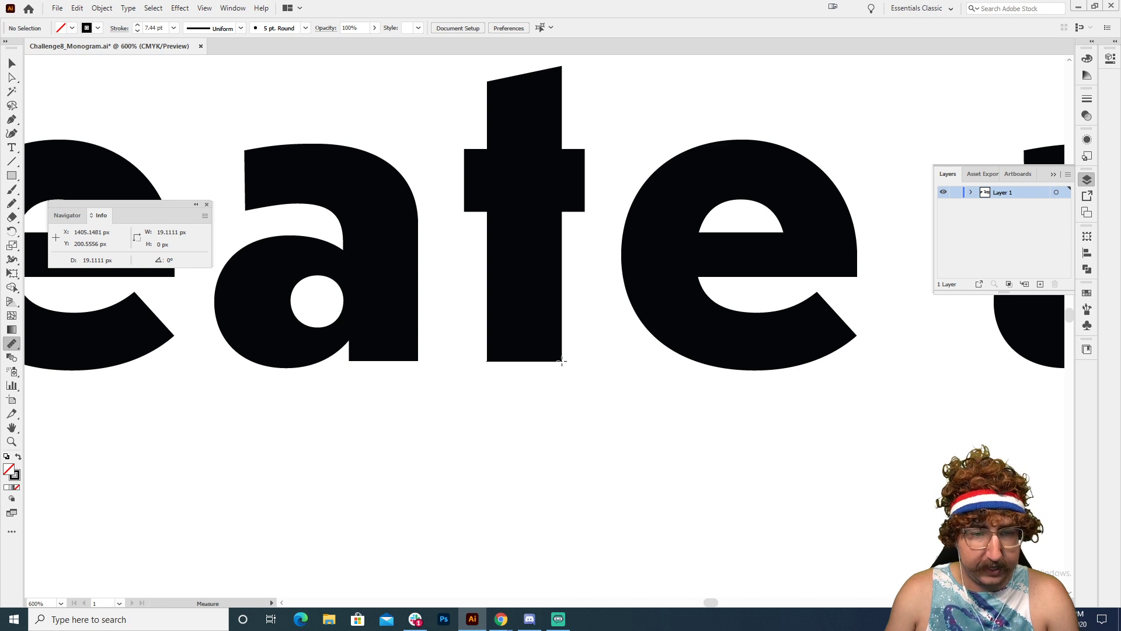
# Draw a circle about 29 px wide below the "t" and delete its top anchor point to leave a half ring
pyautogui.press('l')
pyautogui.moveTo(618, 382)
pyautogui.mouseDown()
pyautogui.moveTo(593, 323)
pyautogui.moveTo(618, 327)
pyautogui.mouseUp()
pyautogui.press('a')
pyautogui.click(620, 327)
pyautogui.press('Delete')
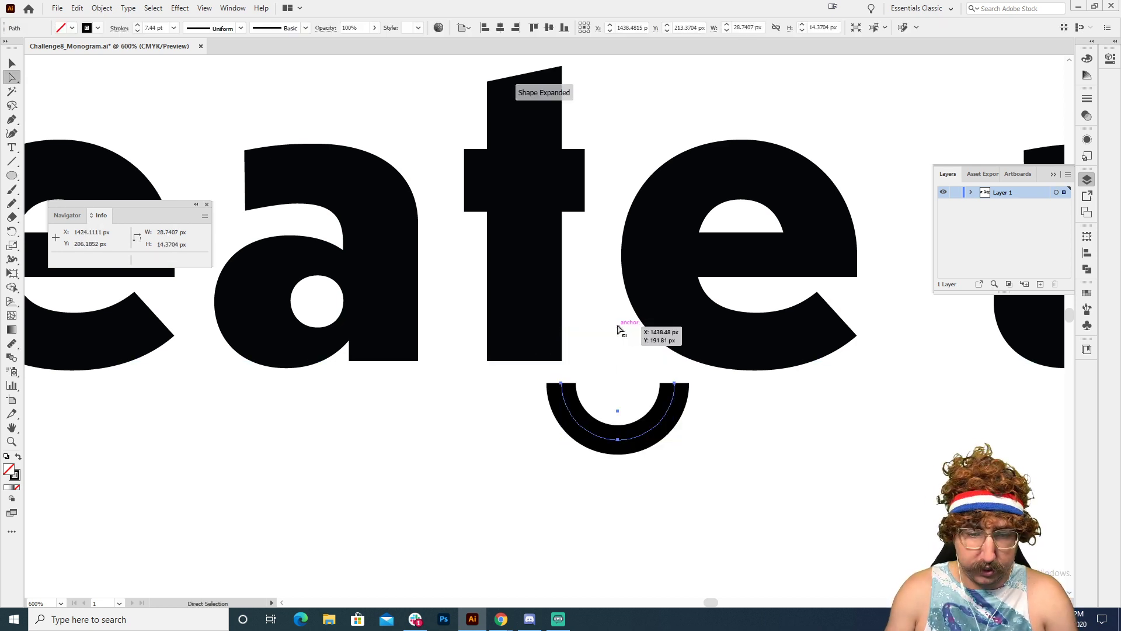
# Set the half ring's stroke weight to 19.1 pt
pyautogui.click(152, 26)
pyautogui.write('1')
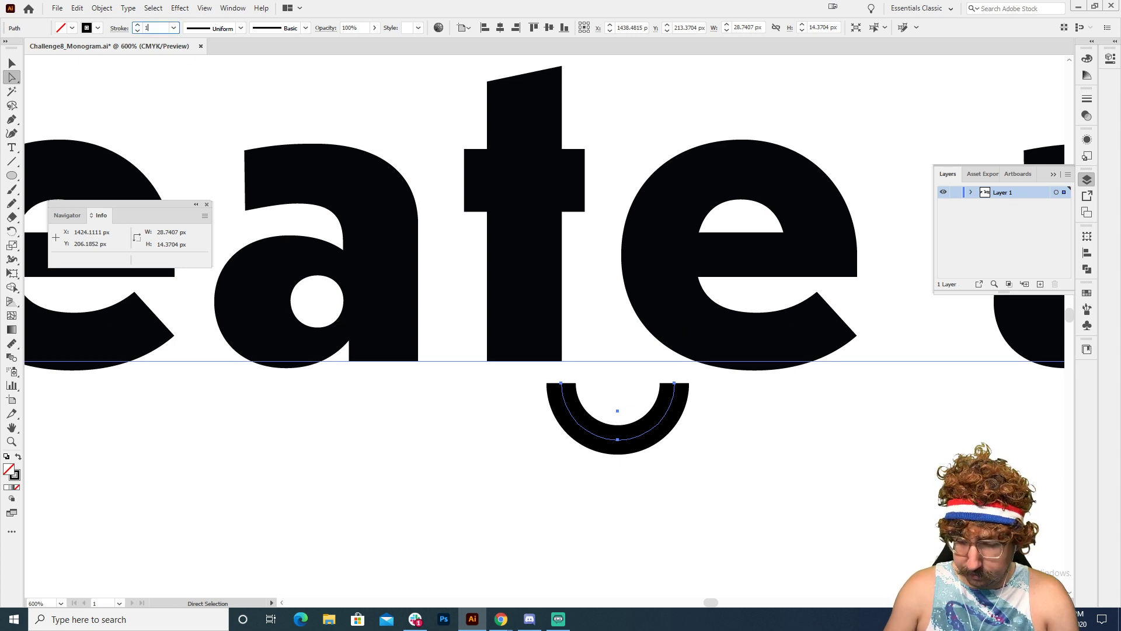
pyautogui.write('9.1')
pyautogui.press('Return')
pyautogui.press('v')
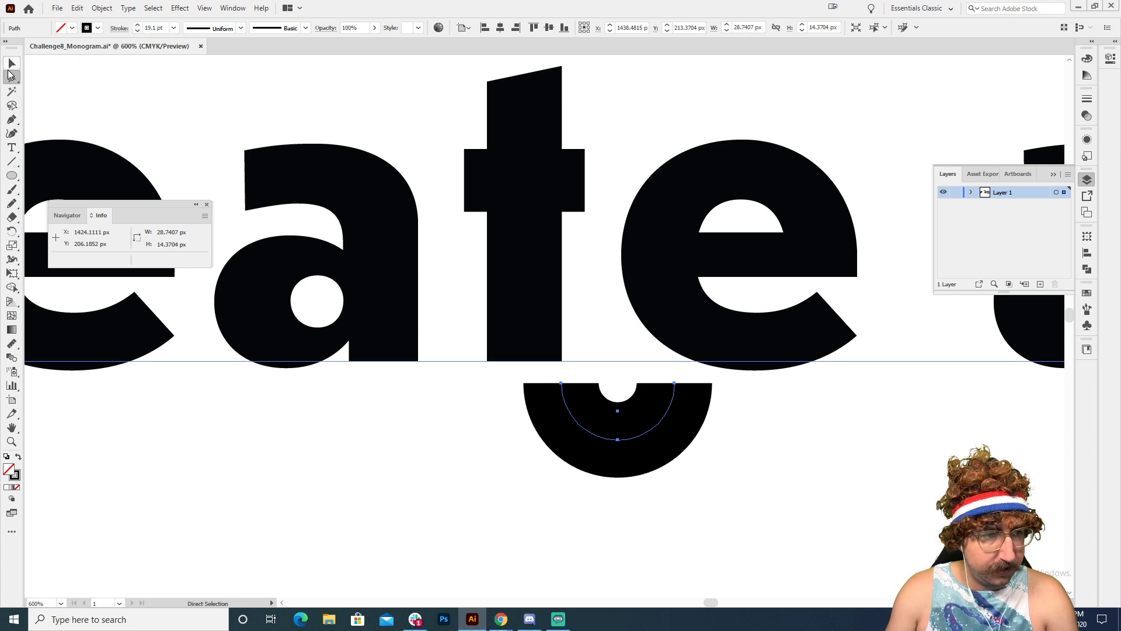
# Move the half ring up against the base of the "t" and align its outer edge with the stem's edge
pyautogui.click(517, 490)
pyautogui.moveTo(572, 419)
pyautogui.mouseDown()
pyautogui.moveTo(538, 395)
pyautogui.moveTo(553, 413)
pyautogui.mouseUp()
pyautogui.scroll(3, 521, 383)
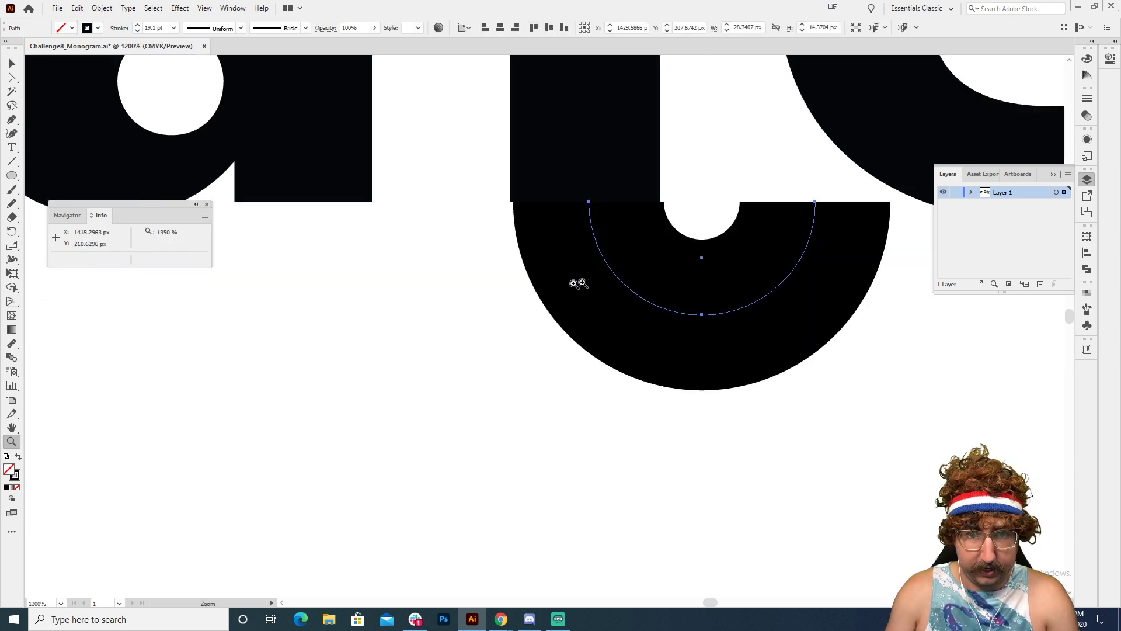
pyautogui.moveTo(580, 232); pyautogui.dragTo(579, 231)
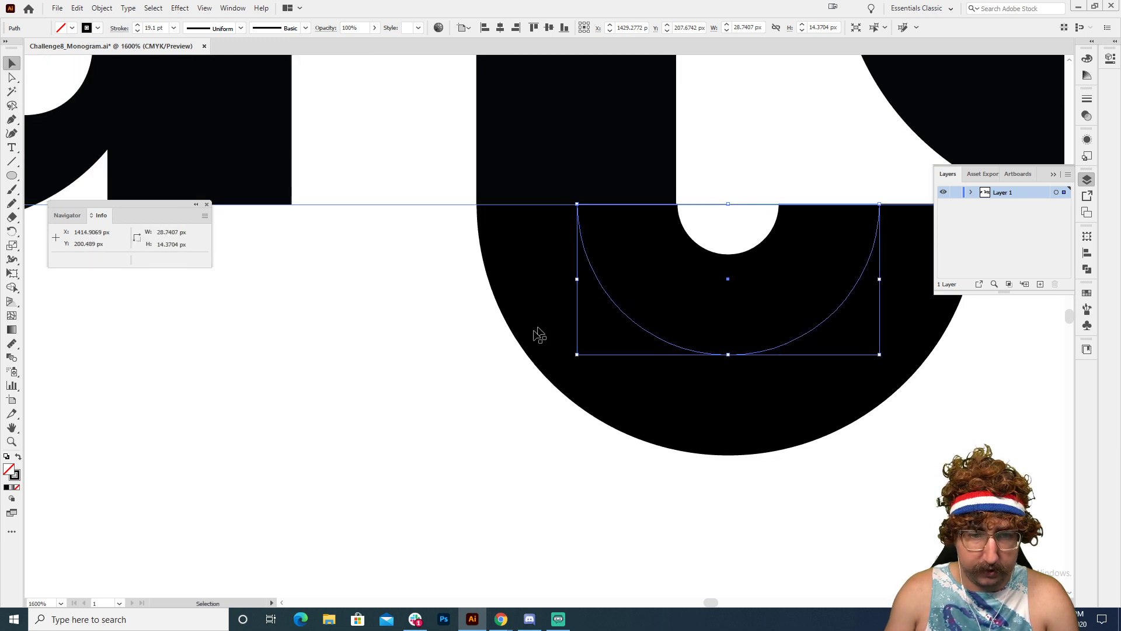
pyautogui.press('z')
pyautogui.keyDown('alt'); pyautogui.click(651, 301); pyautogui.keyUp('alt')
pyautogui.keyDown('alt'); pyautogui.click(650, 298); pyautogui.keyUp('alt')
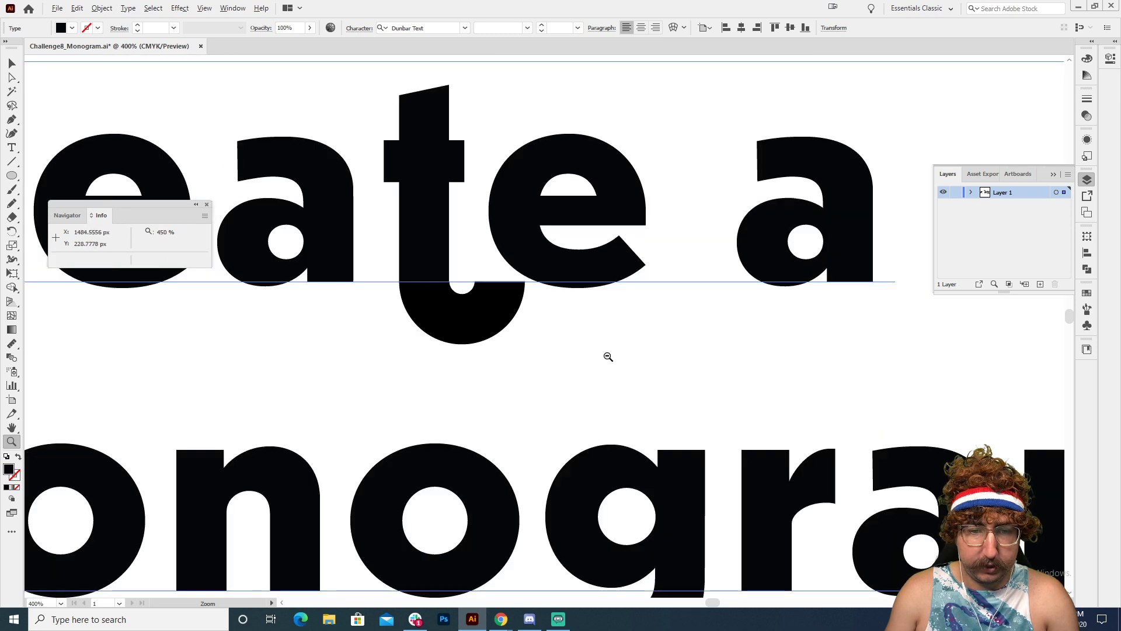
pyautogui.hotkey('ctrl', '-')
pyautogui.hotkey('ctrl', '-')
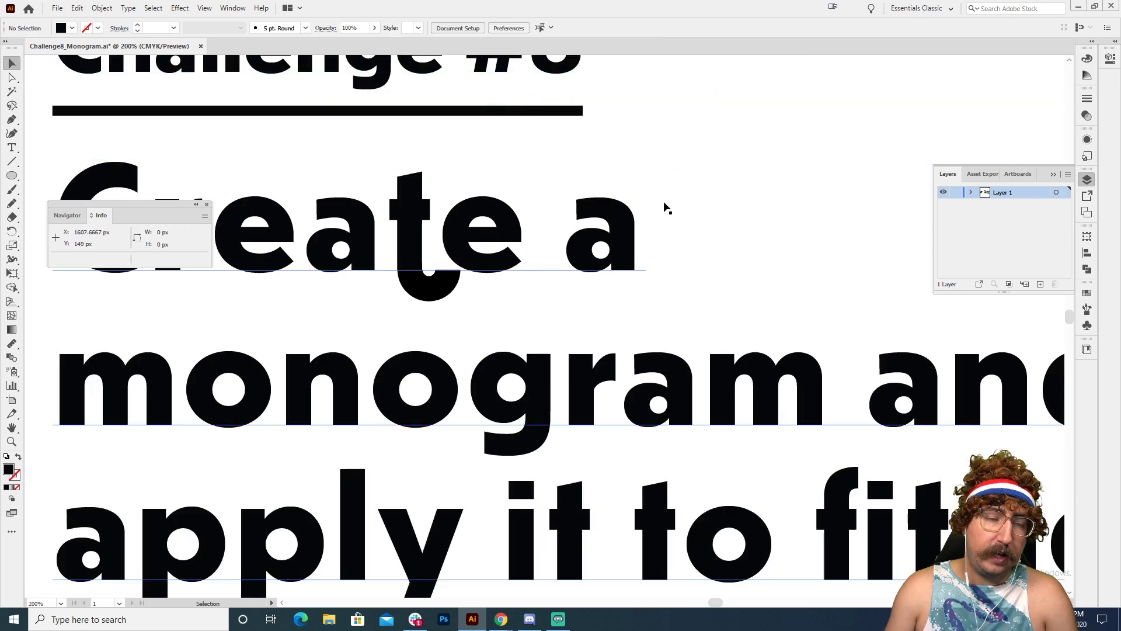
pyautogui.hotkey('ctrl', '-')
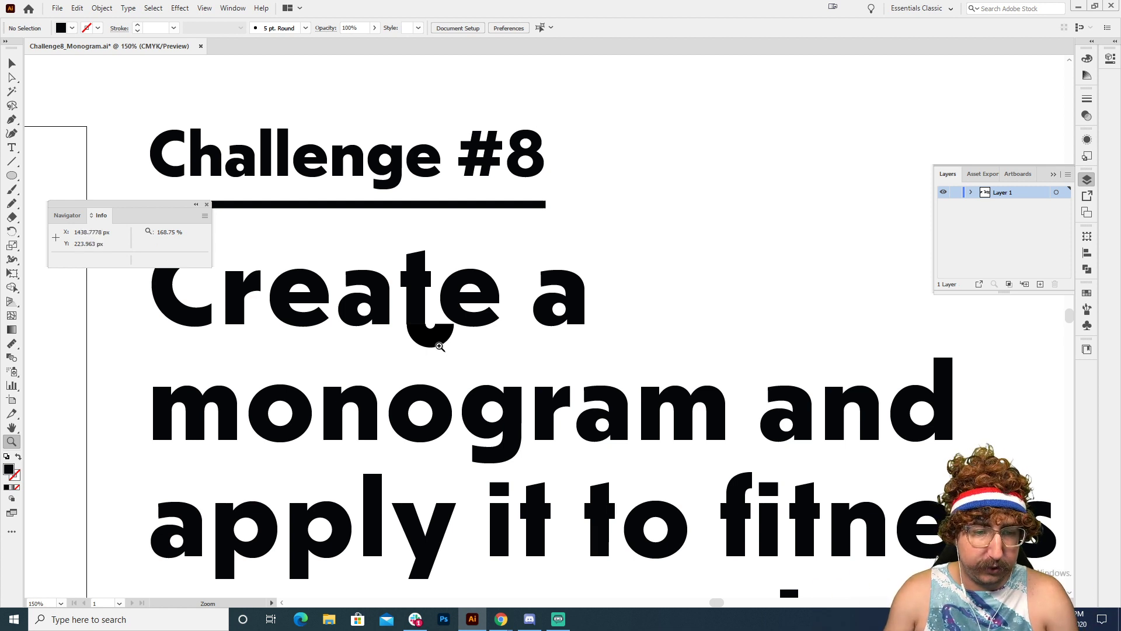
# Remove the half ring from under the "t" in "Create"
pyautogui.press('v')
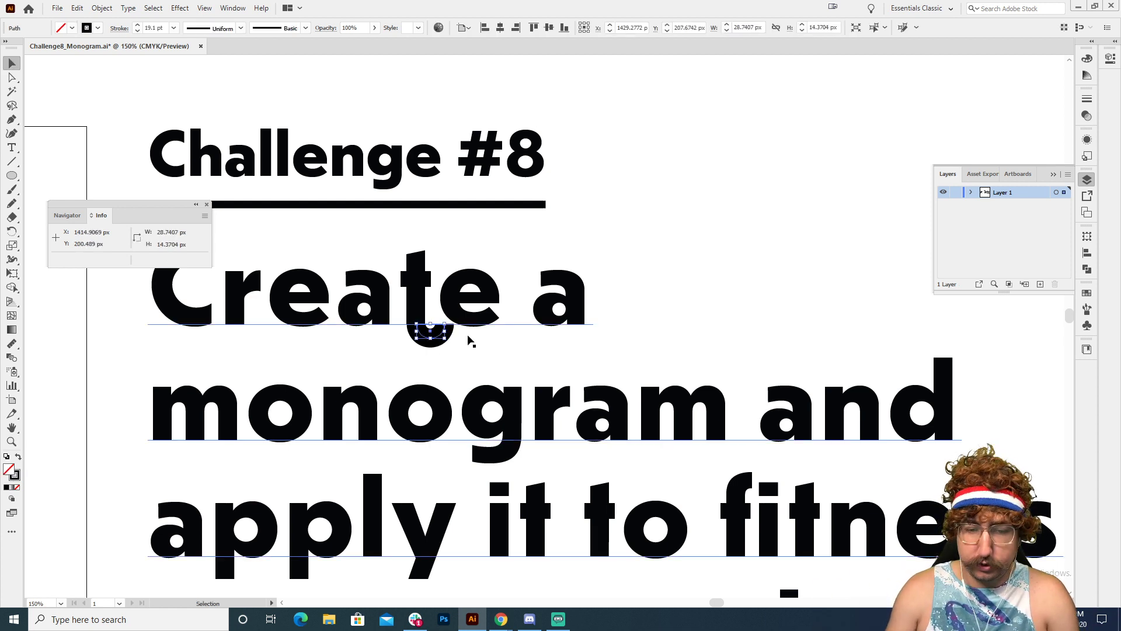
pyautogui.hotkey('ctrl', 'z')
pyautogui.press('z')
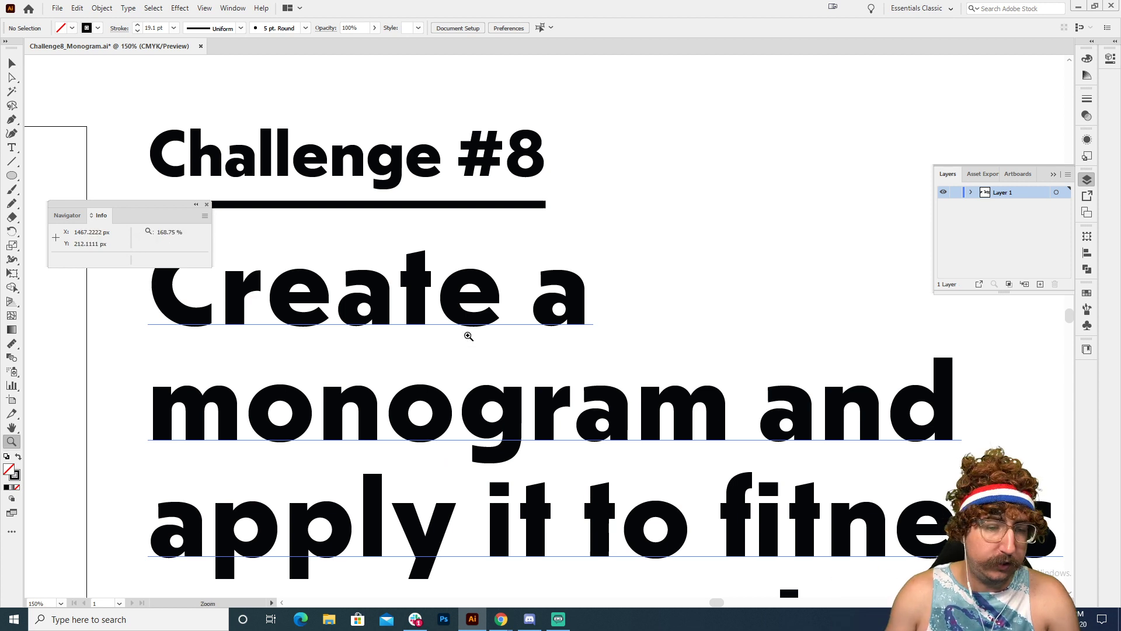
pyautogui.keyDown('alt'); pyautogui.click(502, 333); pyautogui.keyUp('alt')
pyautogui.keyDown('alt'); pyautogui.click(516, 345); pyautogui.keyUp('alt')
pyautogui.keyDown('alt'); pyautogui.click(578, 371); pyautogui.keyUp('alt')
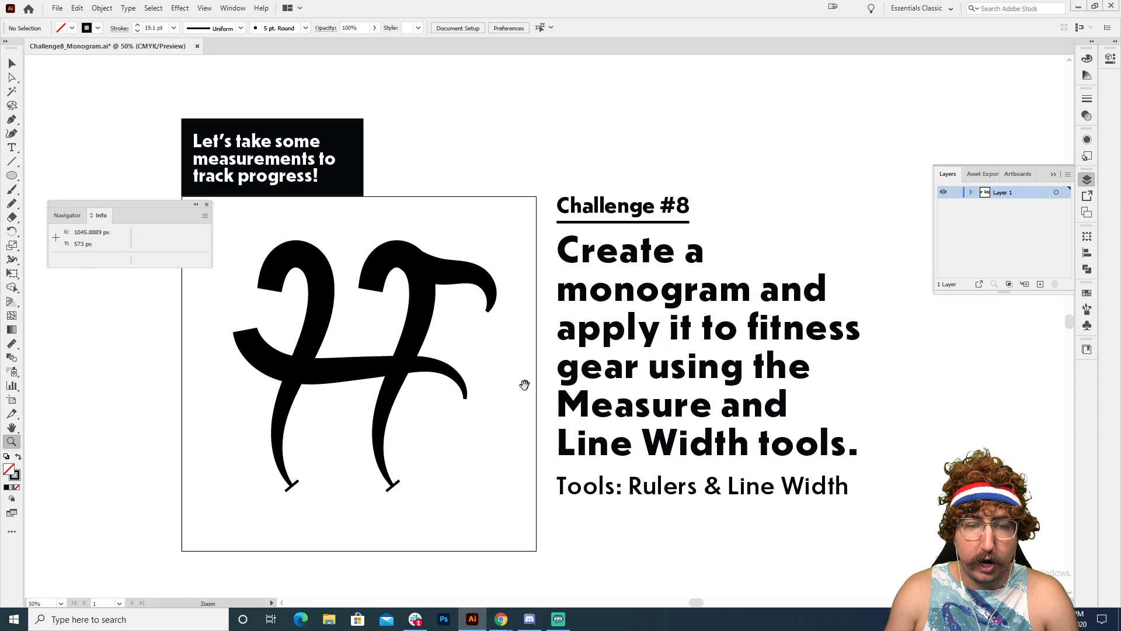
pyautogui.moveTo(523, 383); pyautogui.dragTo(583, 372)
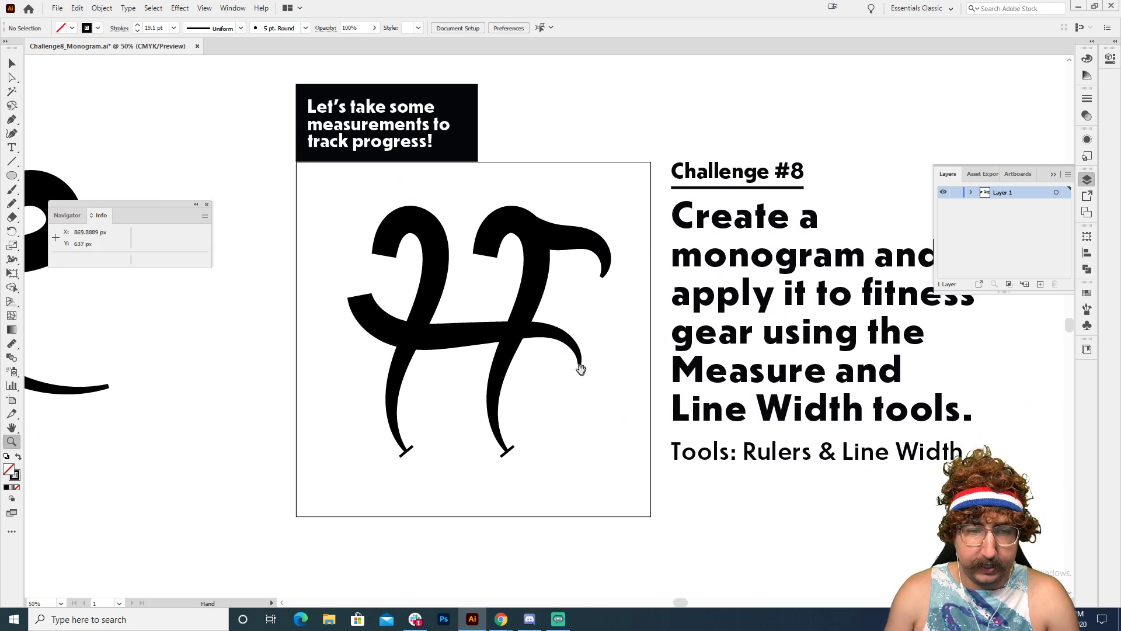
pyautogui.keyDown('alt'); pyautogui.click(581, 370); pyautogui.keyUp('alt')
pyautogui.moveTo(606, 325); pyautogui.dragTo(602, 298)
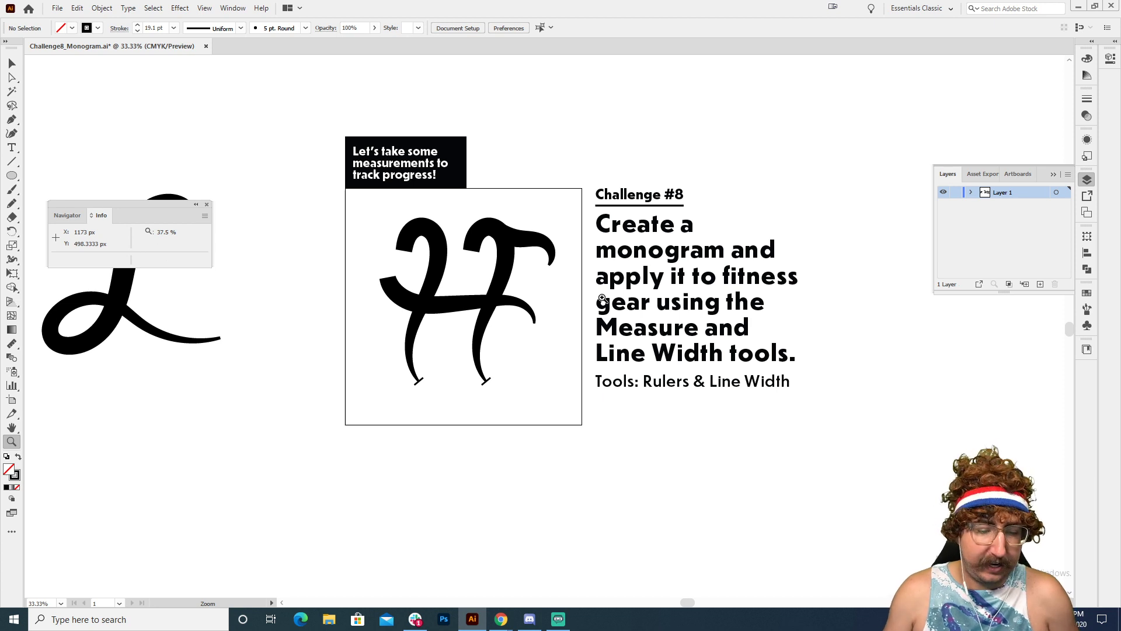
# Switch to the Adobe Stock page in Chrome and search images for "kettle bell"
pyautogui.moveTo(501, 619)
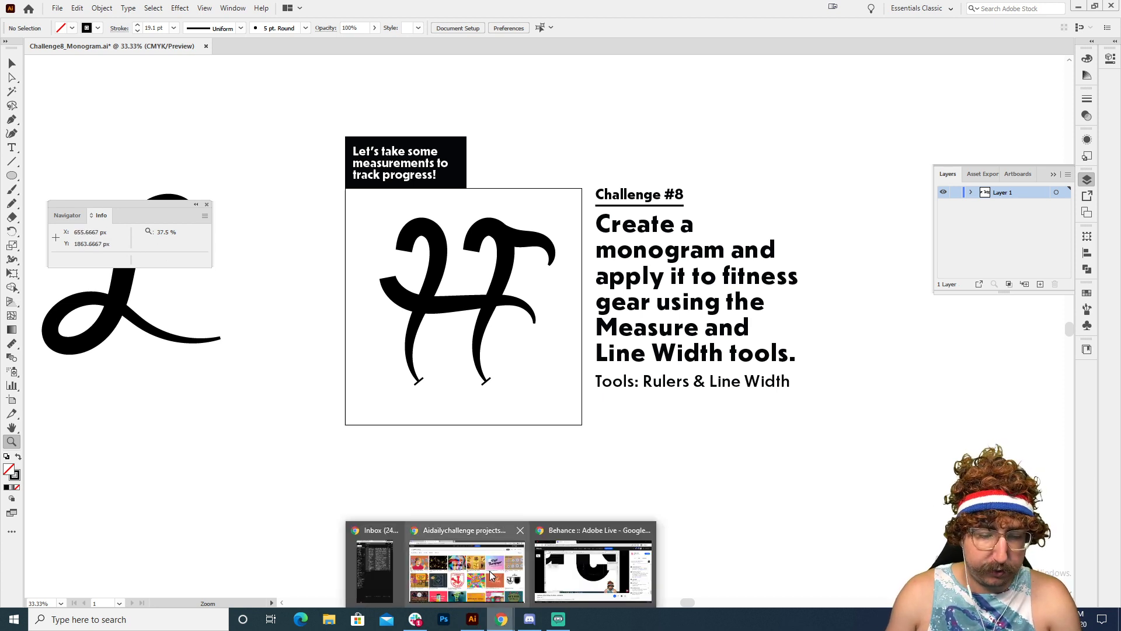
pyautogui.click(491, 575)
pyautogui.click(336, 12)
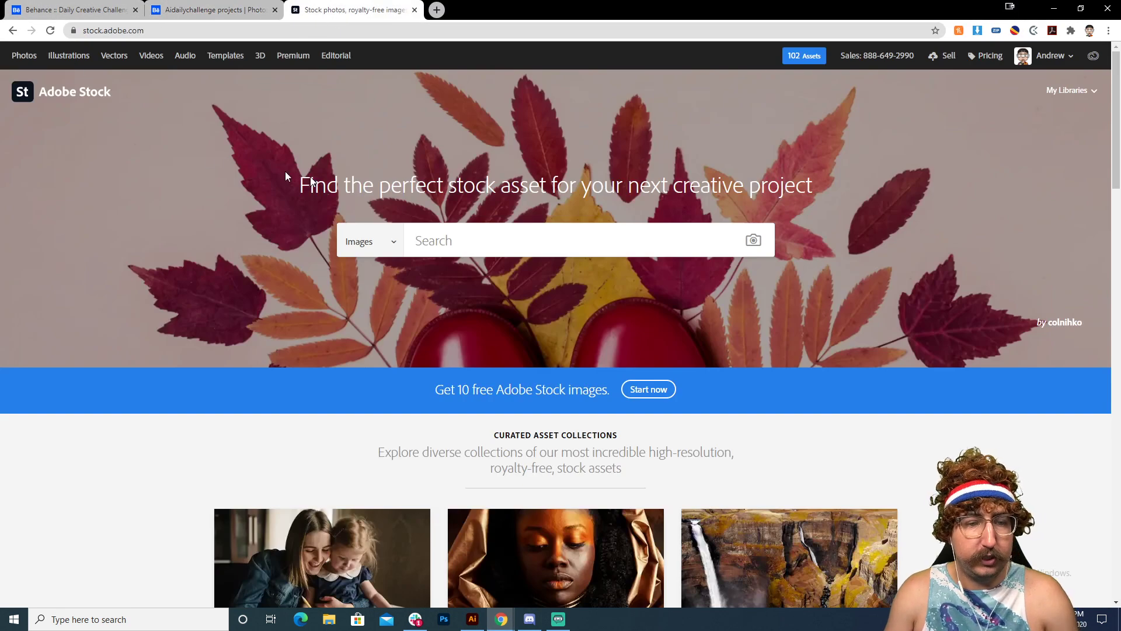
pyautogui.click(473, 235)
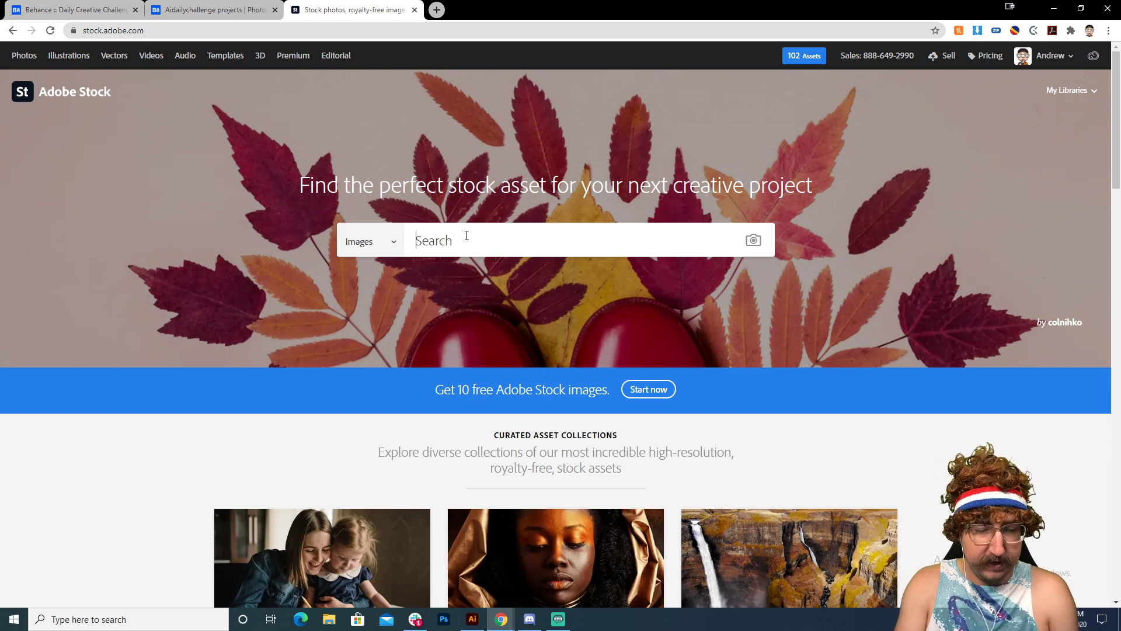
pyautogui.write('kettle bell')
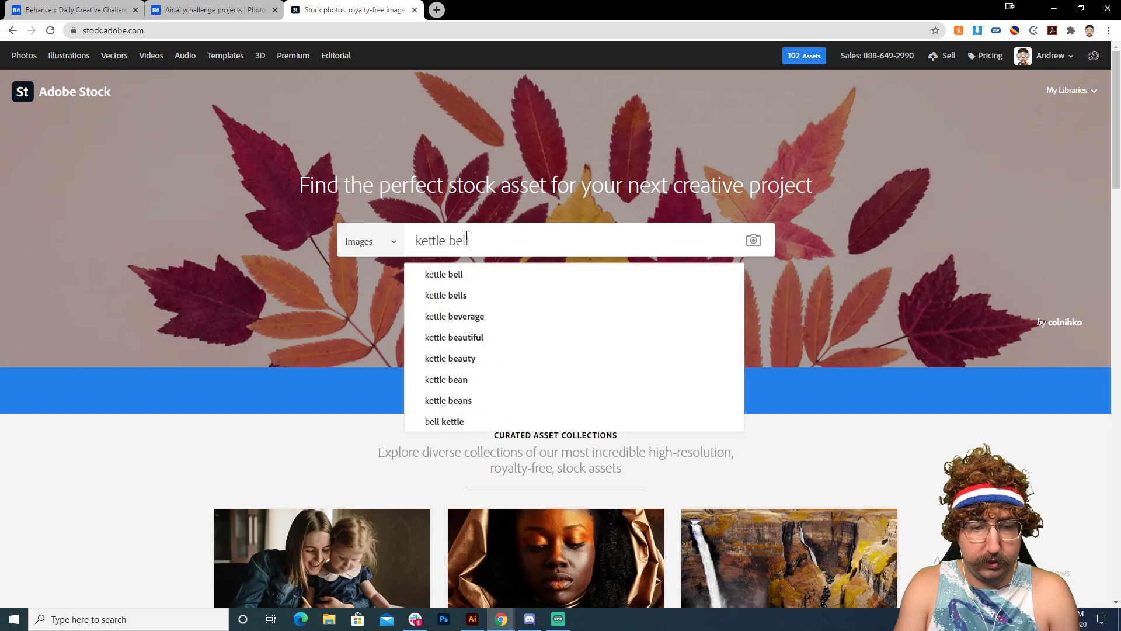
pyautogui.press('Return')
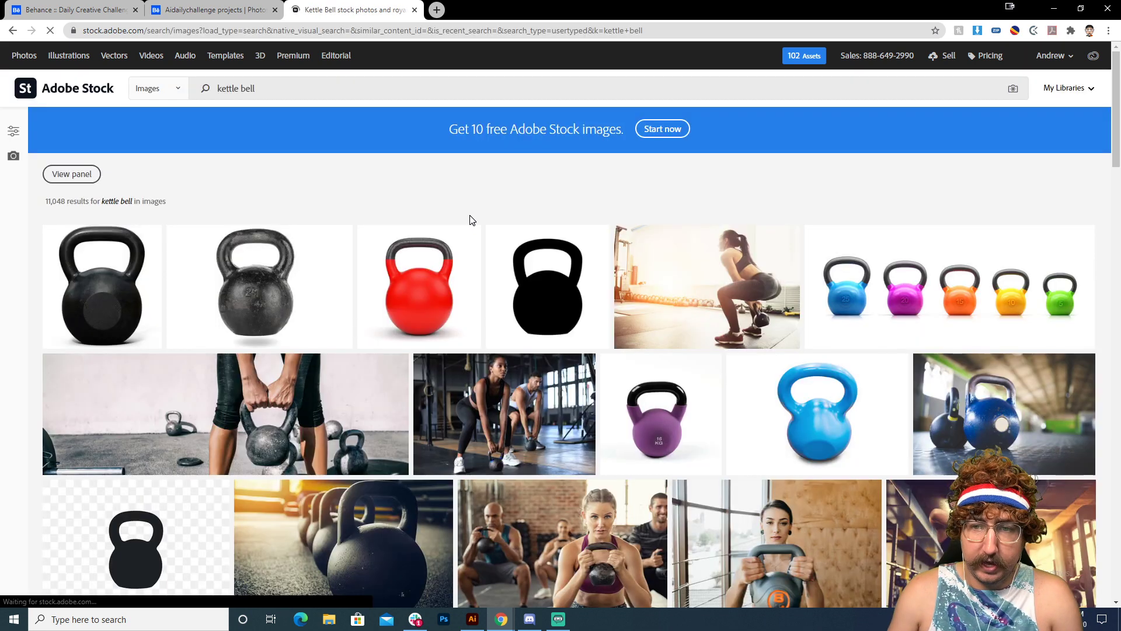
# License the red kettlebell image into the DCC library and switch back to Illustrator
pyautogui.scroll(-2, 493, 207)
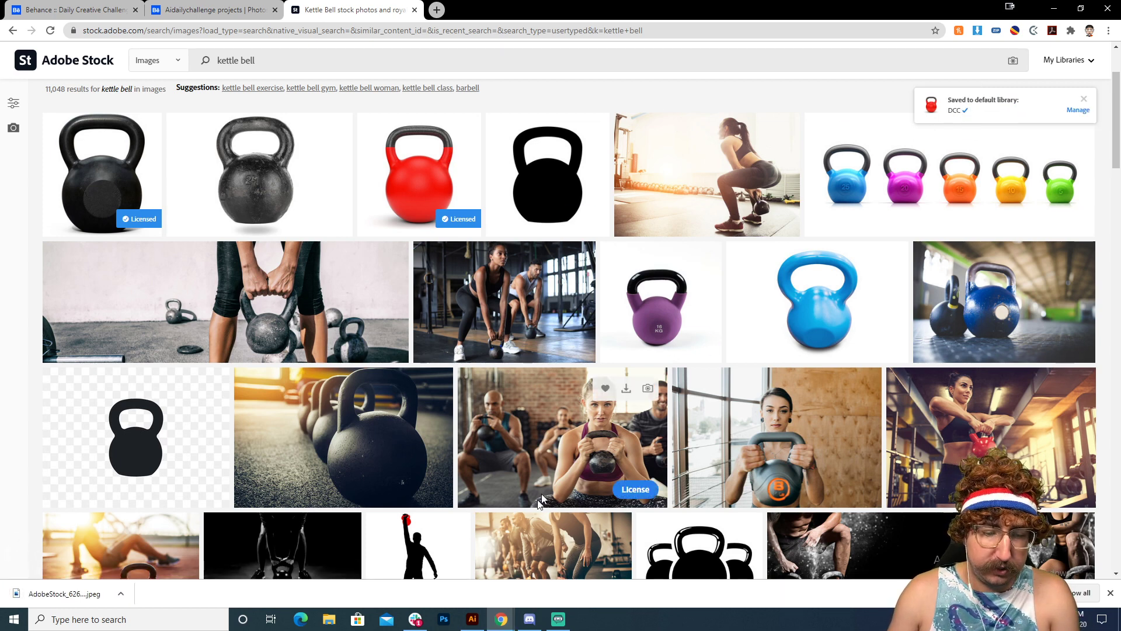
pyautogui.moveTo(470, 622)
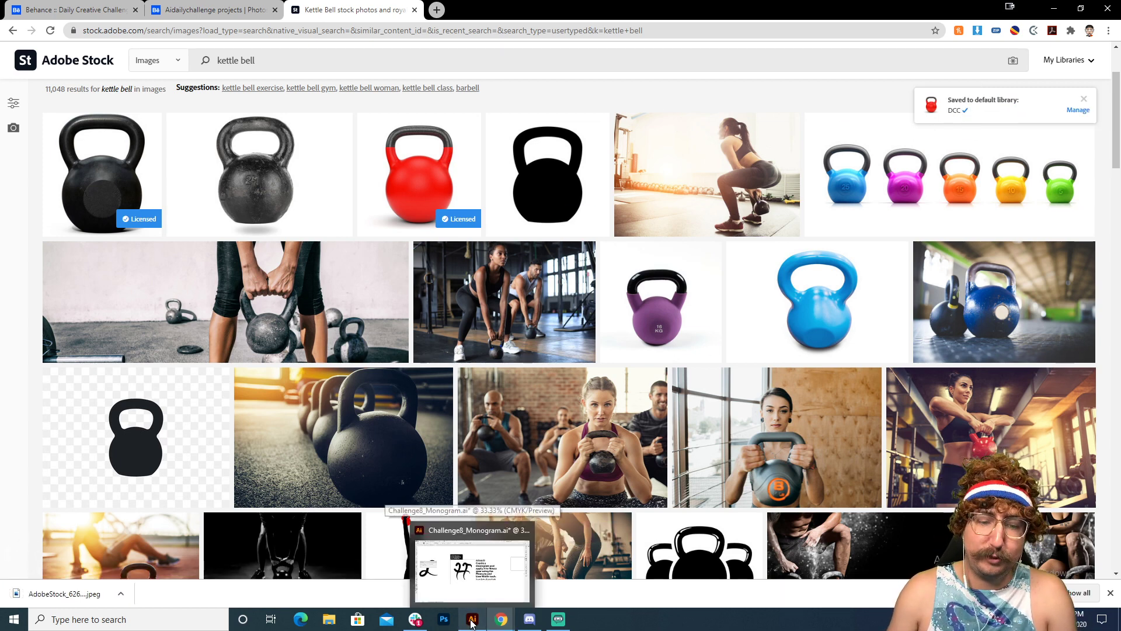
pyautogui.click(482, 583)
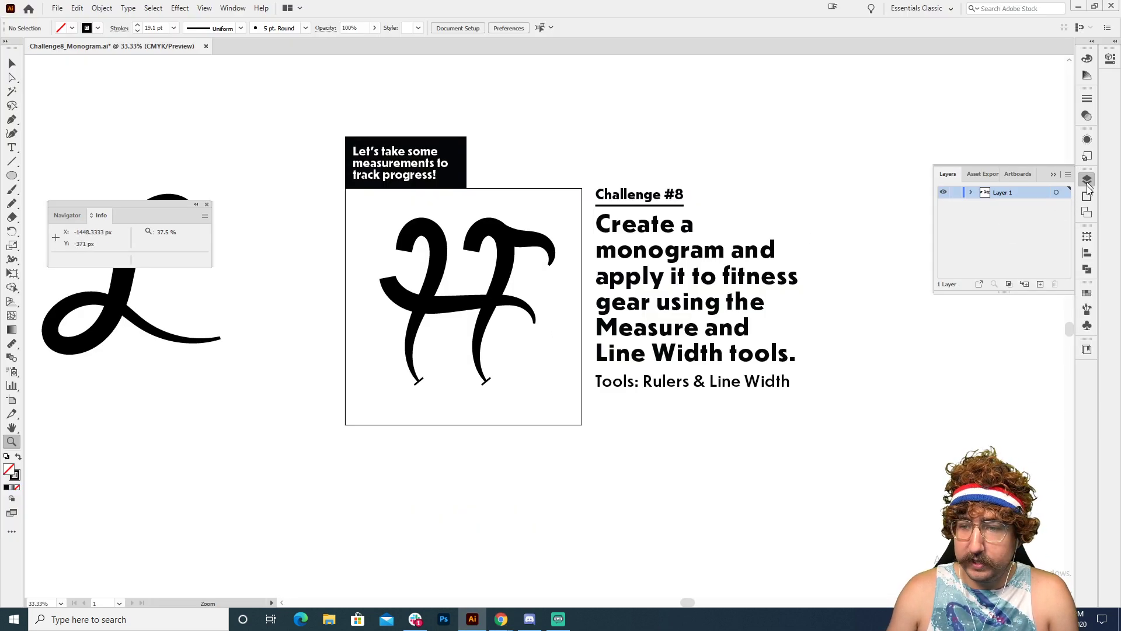
# Place the red kettlebell image from the DCC library on the empty canvas below the large "L"
pyautogui.click(1087, 347)
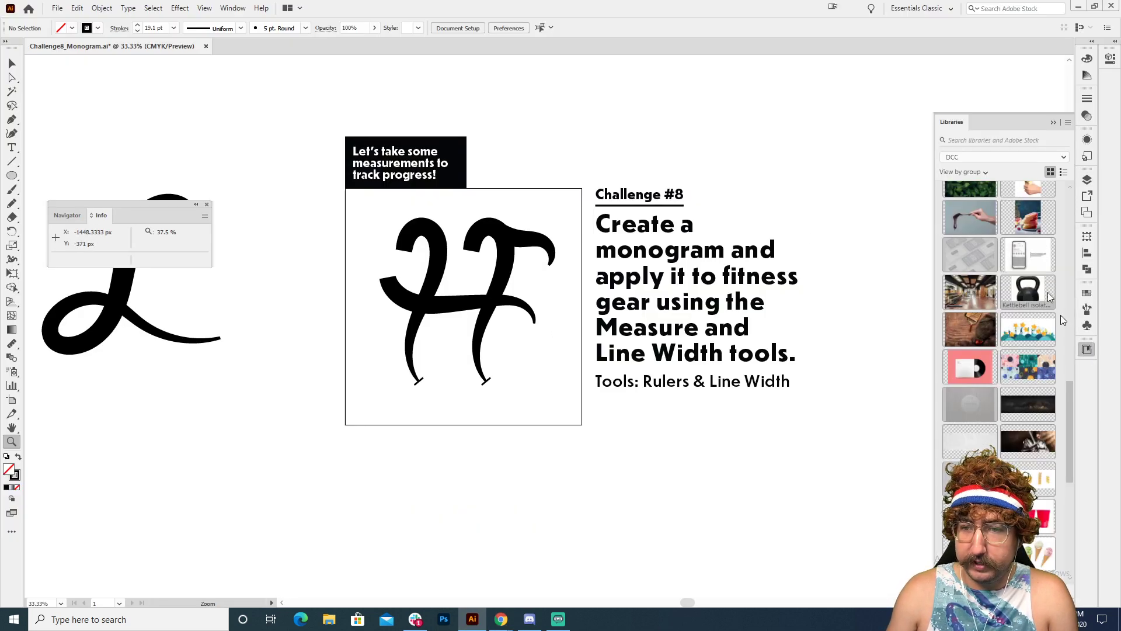
pyautogui.click(958, 156)
pyautogui.click(958, 156)
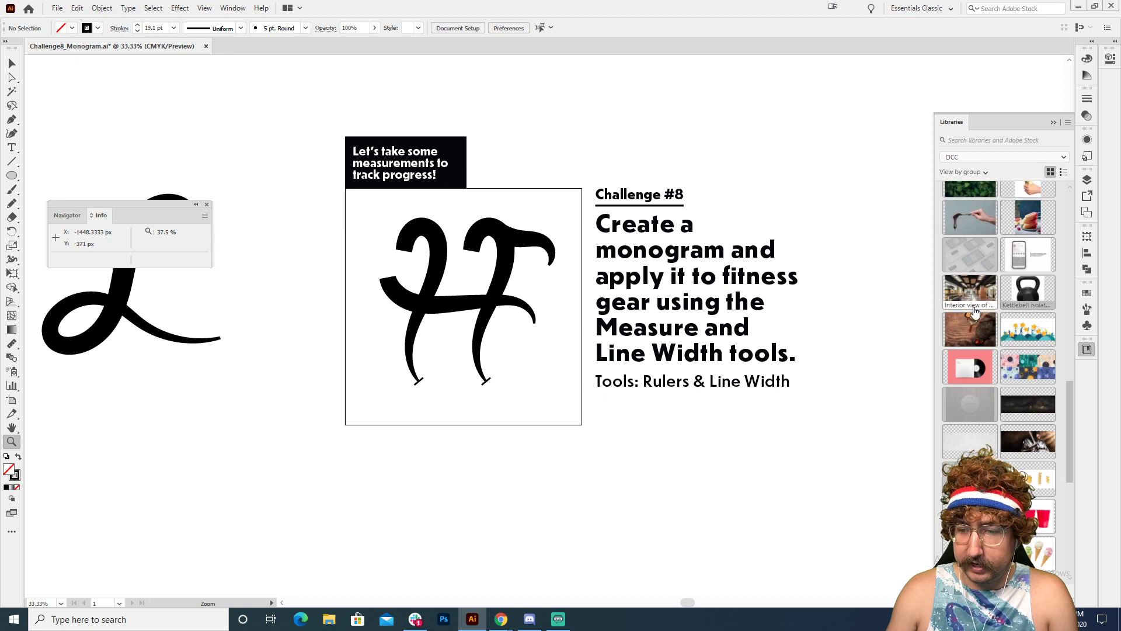
pyautogui.scroll(-5, 973, 314)
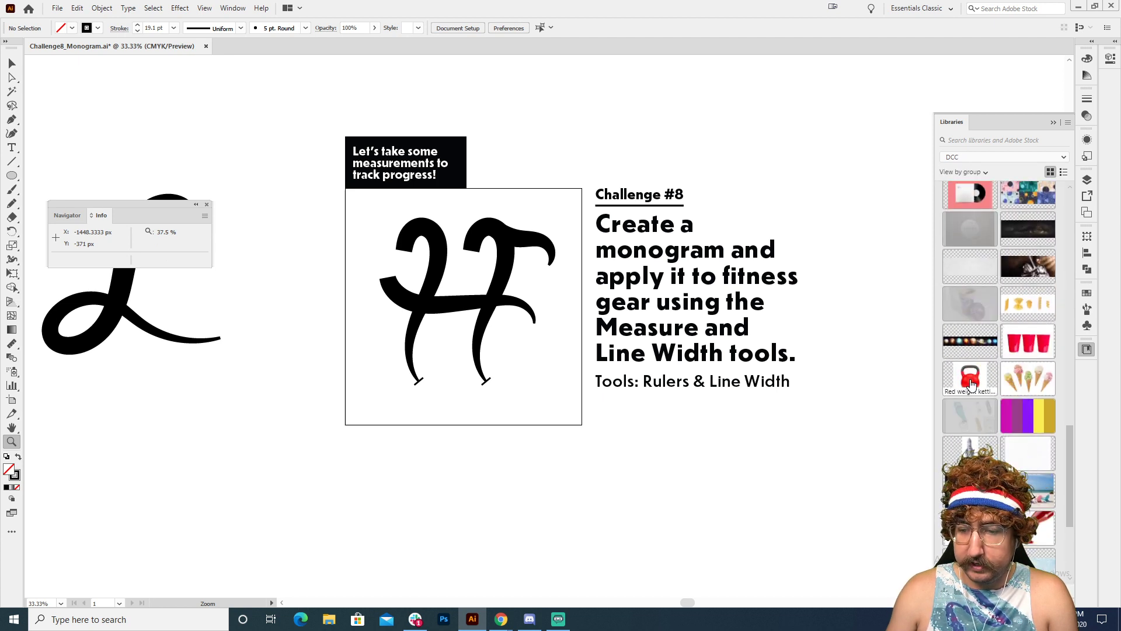
pyautogui.moveTo(976, 382); pyautogui.dragTo(290, 430)
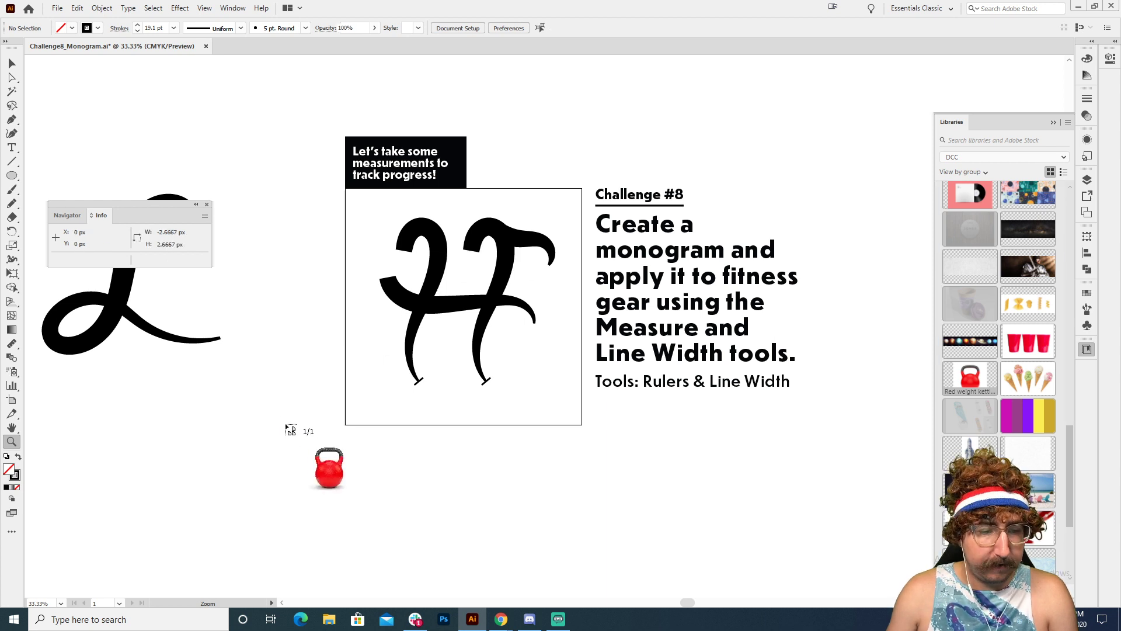
pyautogui.click(282, 426)
pyautogui.scroll(-3, 596, 315)
pyautogui.hscroll(-3, 597, 315)
pyautogui.press('v')
pyautogui.moveTo(596, 315); pyautogui.dragTo(413, 331)
# Duplicate the monogram beside the kettlebell and expand the copy's appearance and its fill and stroke into filled shapes
pyautogui.click(684, 111)
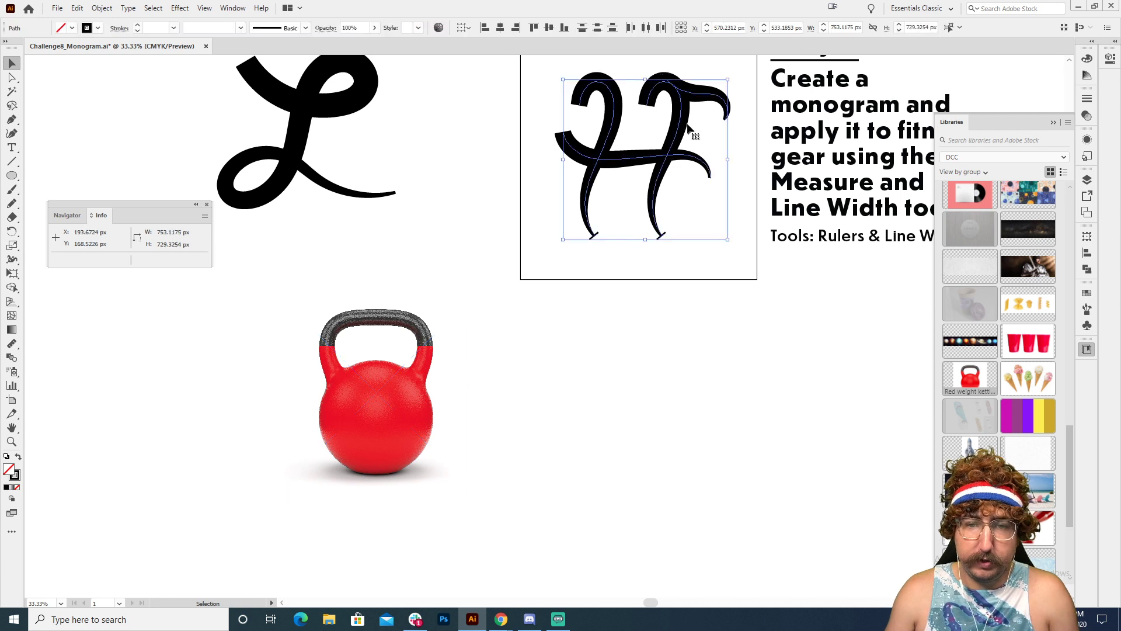
pyautogui.moveTo(682, 114); pyautogui.dragTo(621, 366)
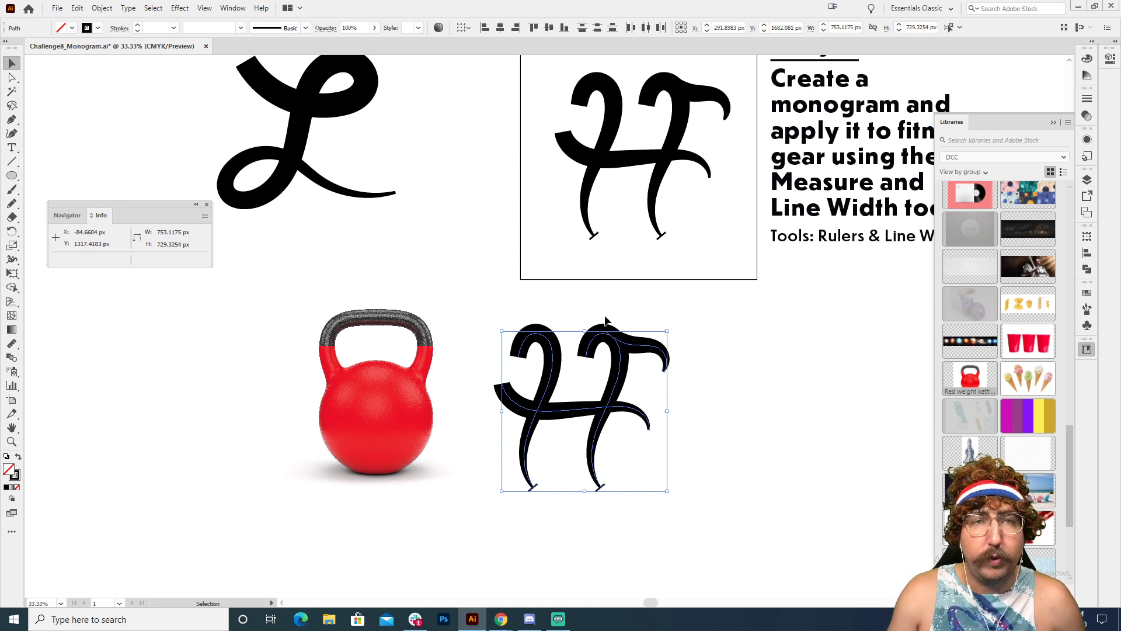
pyautogui.click(94, 9)
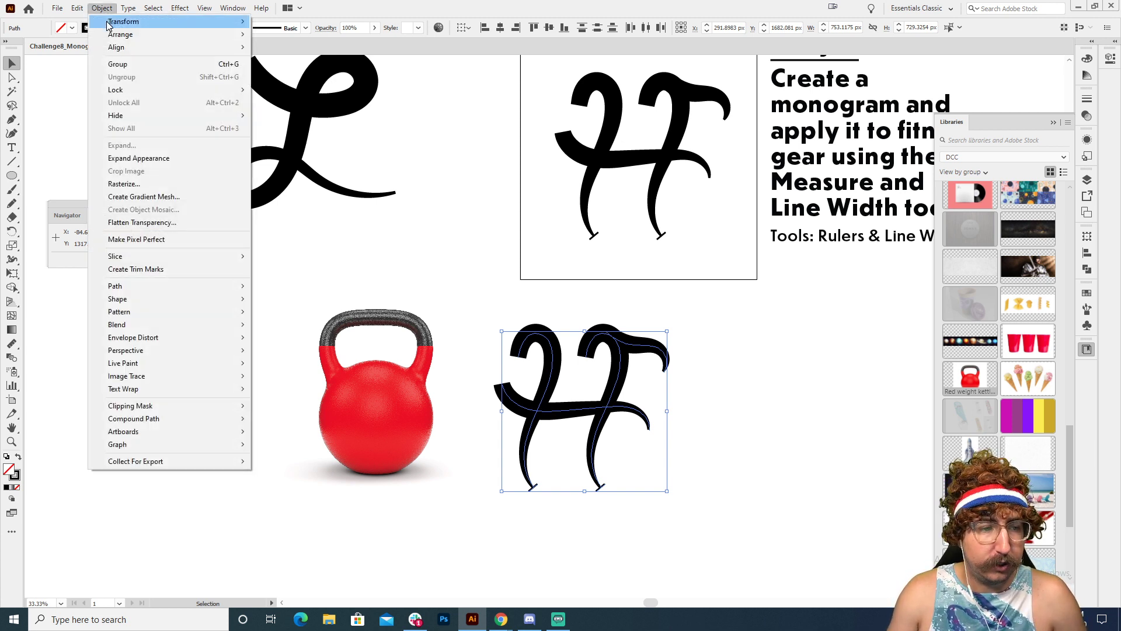
pyautogui.click(162, 162)
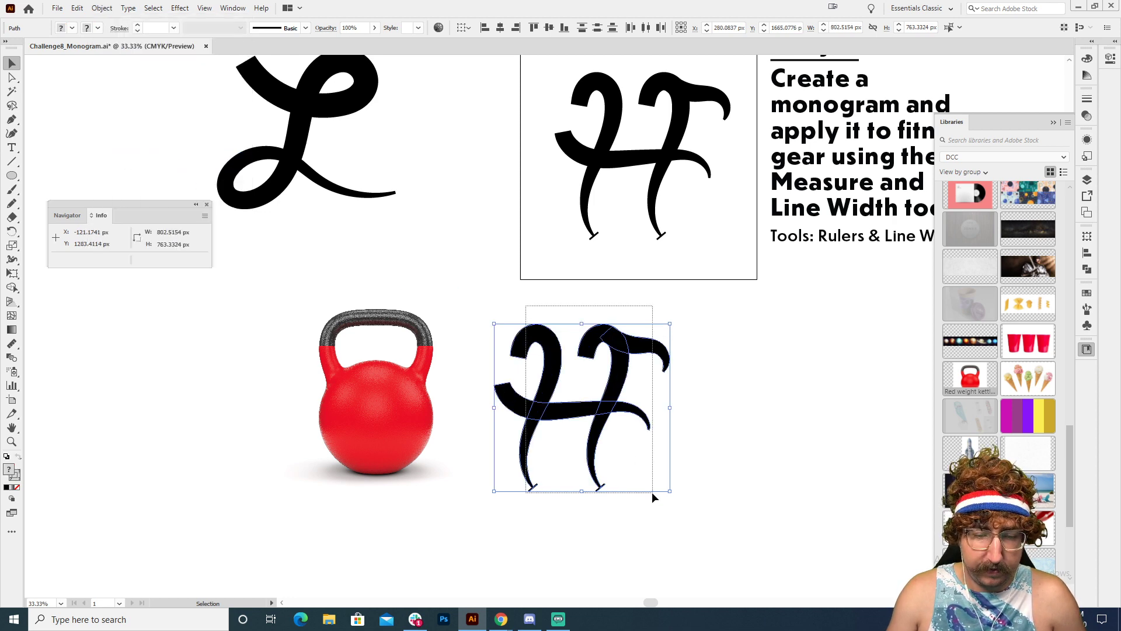
pyautogui.click(101, 8)
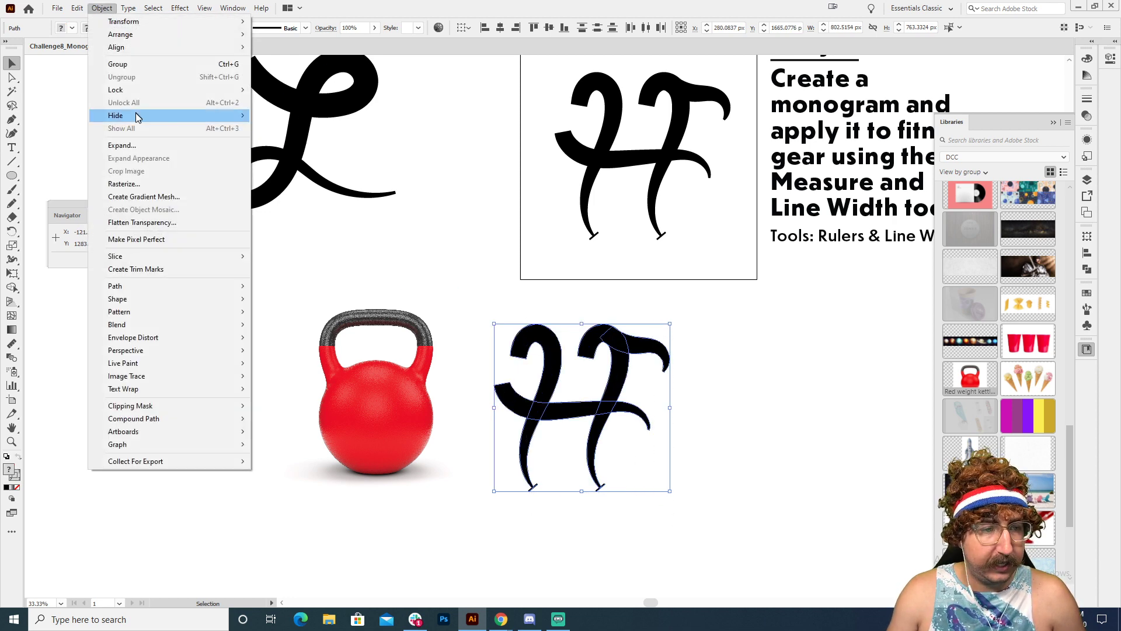
pyautogui.click(140, 146)
pyautogui.click(257, 244)
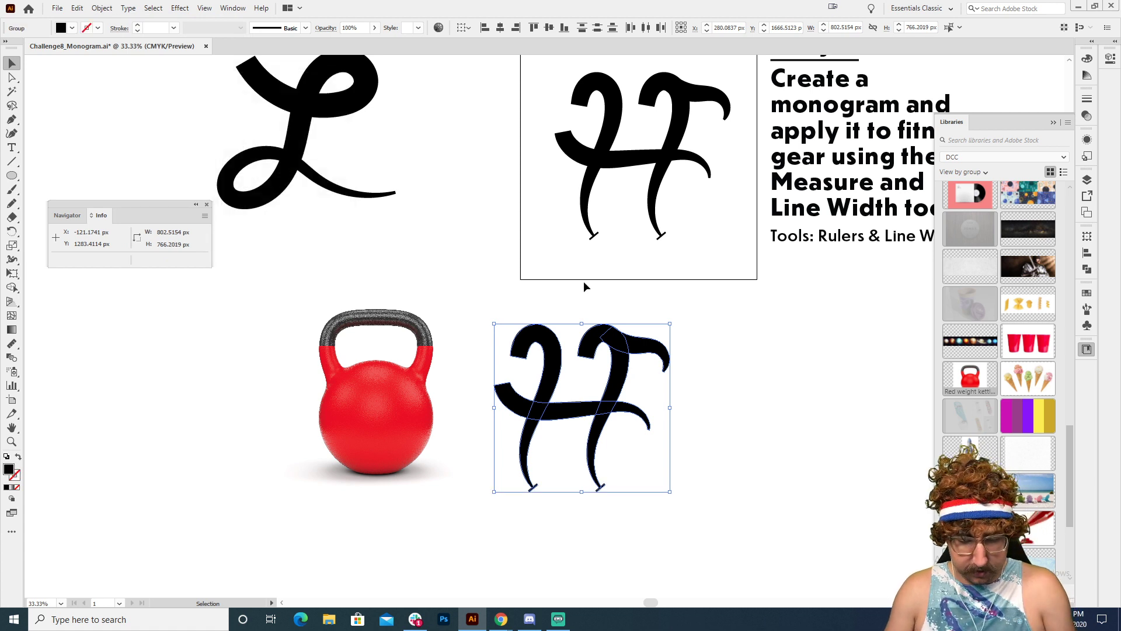
# Fill the expanded monogram copy with white and scale it down to about 391 px wide
pyautogui.click(1083, 292)
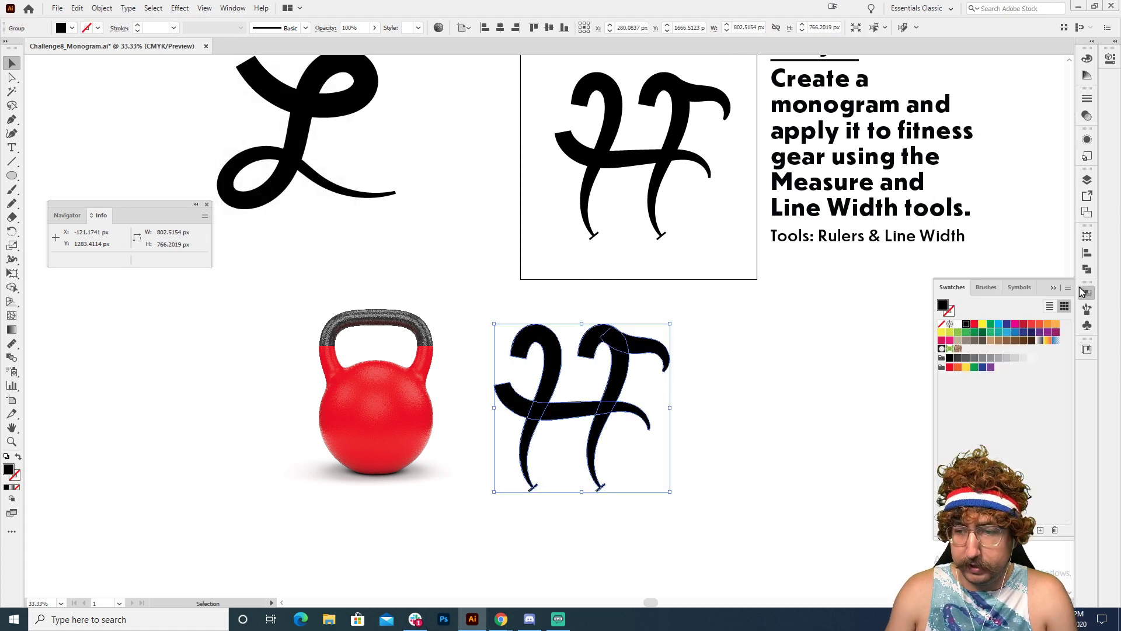
pyautogui.click(957, 324)
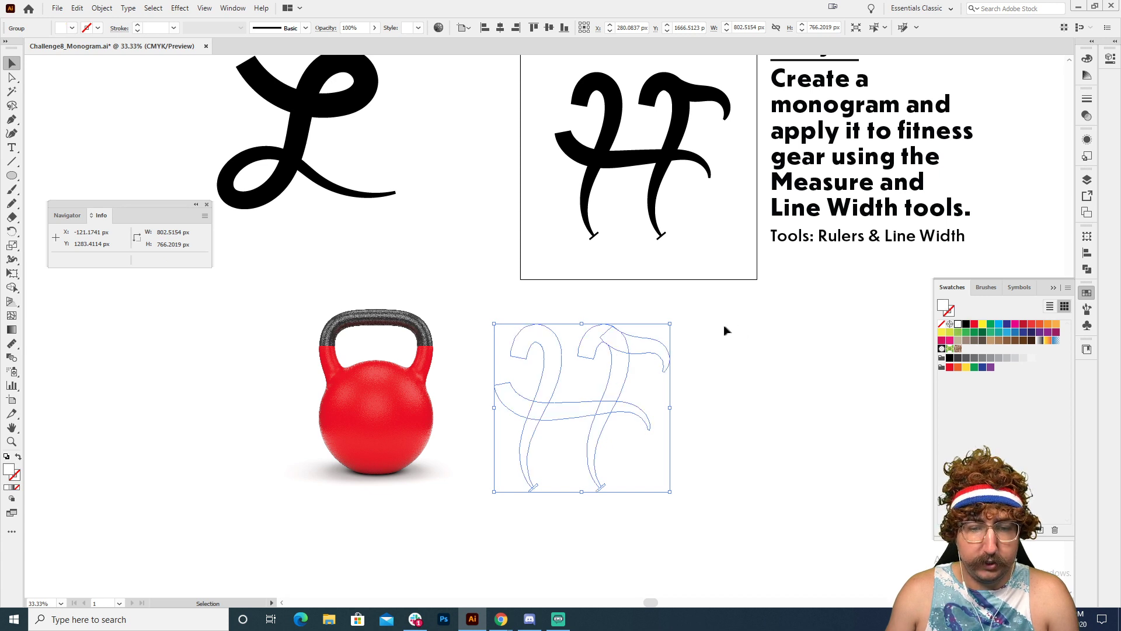
pyautogui.press('s')
pyautogui.moveTo(724, 328); pyautogui.dragTo(684, 340)
pyautogui.press('v')
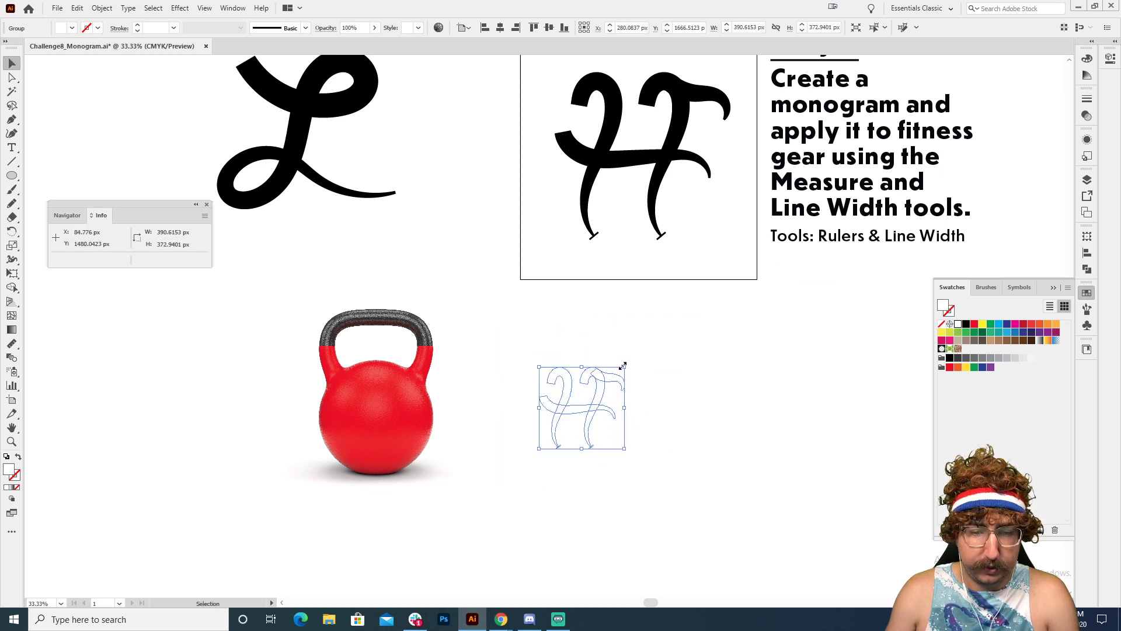
# Center the white monogram on the kettlebell's red body and shrink it to leave a clear margin around it
pyautogui.moveTo(612, 376); pyautogui.dragTo(381, 380)
pyautogui.moveTo(407, 382); pyautogui.dragTo(406, 382)
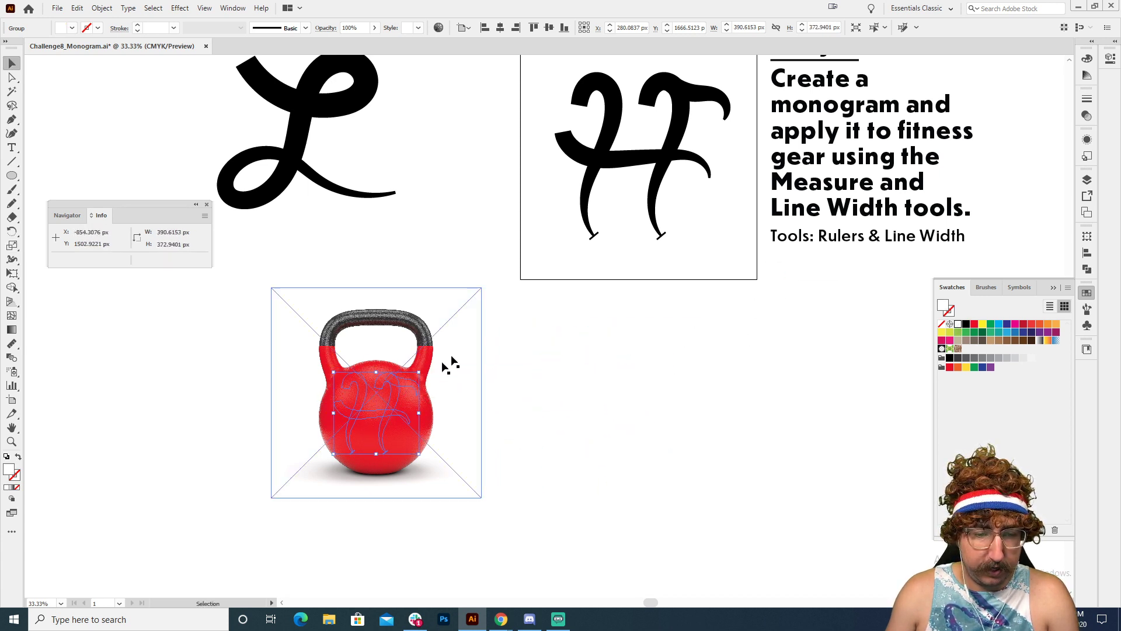
pyautogui.press('s')
pyautogui.moveTo(502, 318); pyautogui.dragTo(500, 318)
pyautogui.press('v')
pyautogui.click(501, 317)
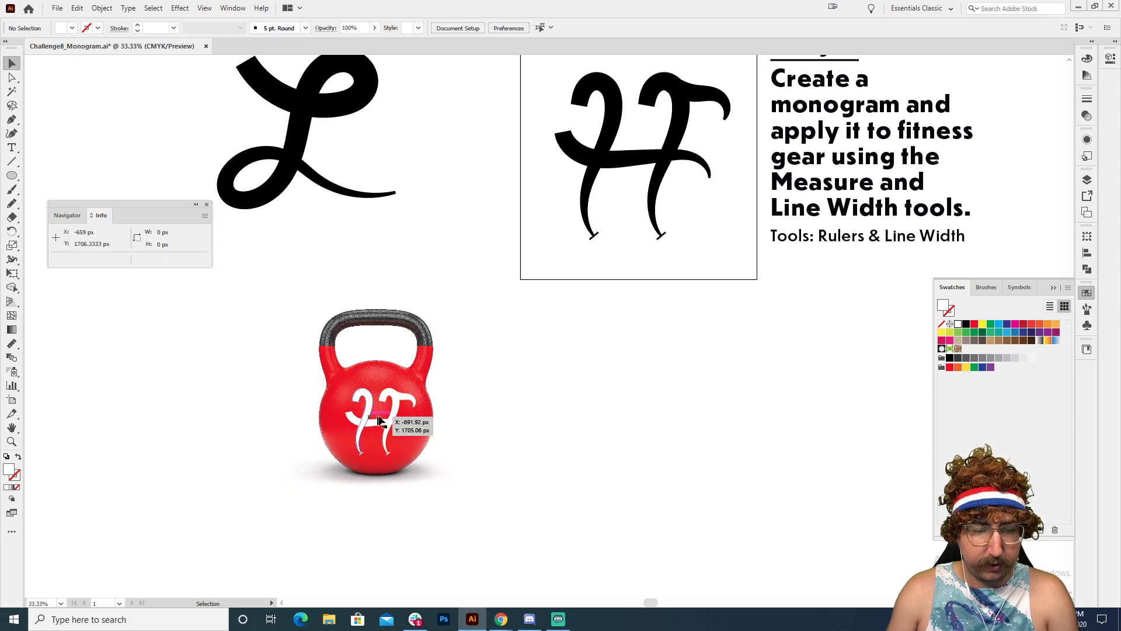
pyautogui.hotkey('ctrl', '=')
pyautogui.click(537, 322)
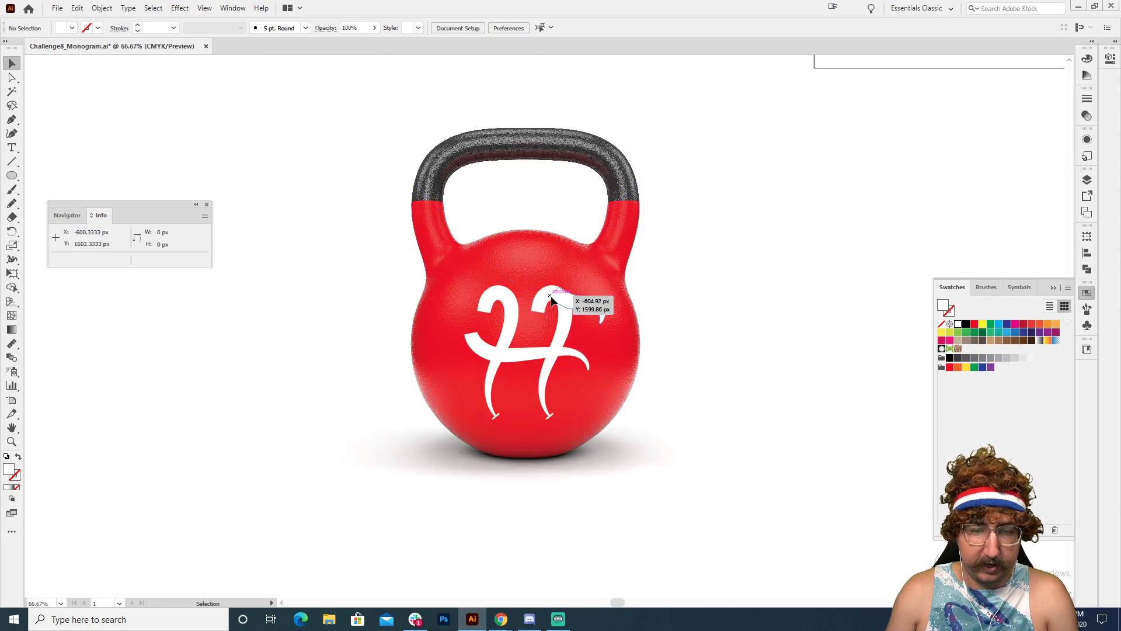
pyautogui.moveTo(588, 301); pyautogui.dragTo(803, 244)
pyautogui.click(804, 244)
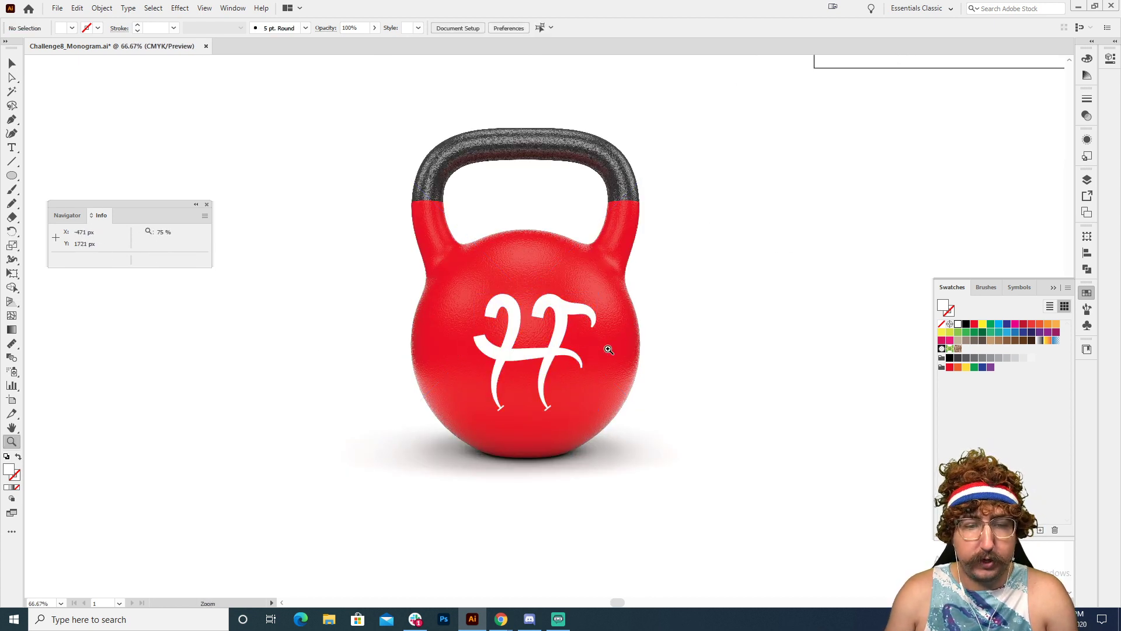
pyautogui.press('z')
pyautogui.hotkey('ctrl', '-')
pyautogui.hotkey('ctrl', '-')
pyautogui.hotkey('ctrl', '-')
pyautogui.moveTo(597, 292); pyautogui.dragTo(550, 347)
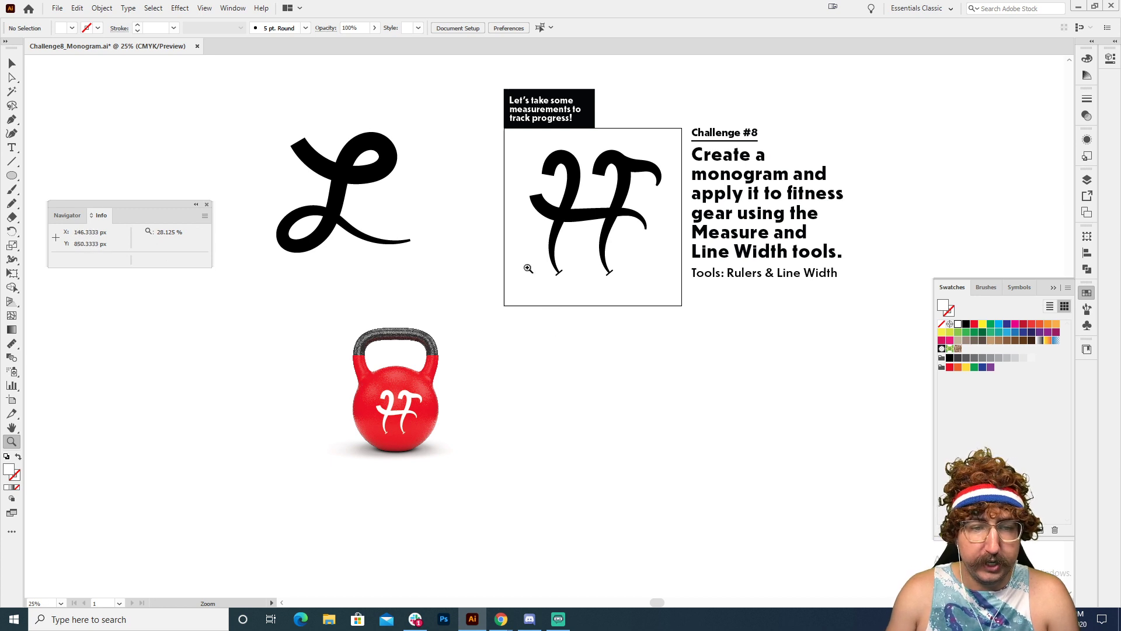
pyautogui.moveTo(543, 247); pyautogui.dragTo(521, 282)
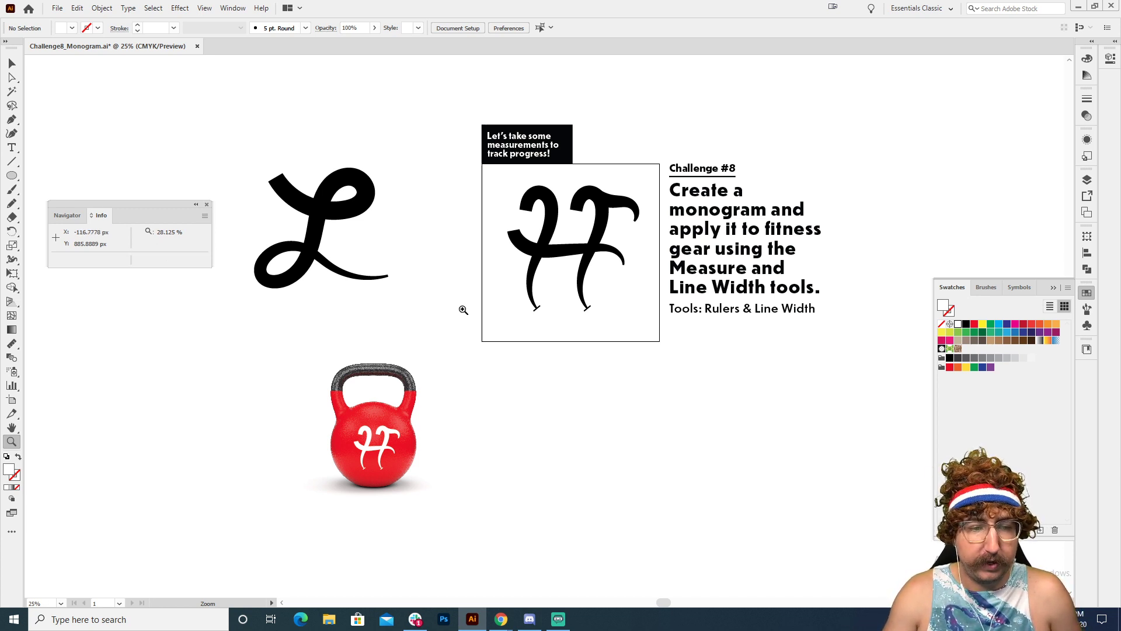
# Draw a curved Pencil stroke about 446 px wide and 669 px tall on the empty canvas beside the large "L"
pyautogui.click(500, 303)
pyautogui.click(493, 258)
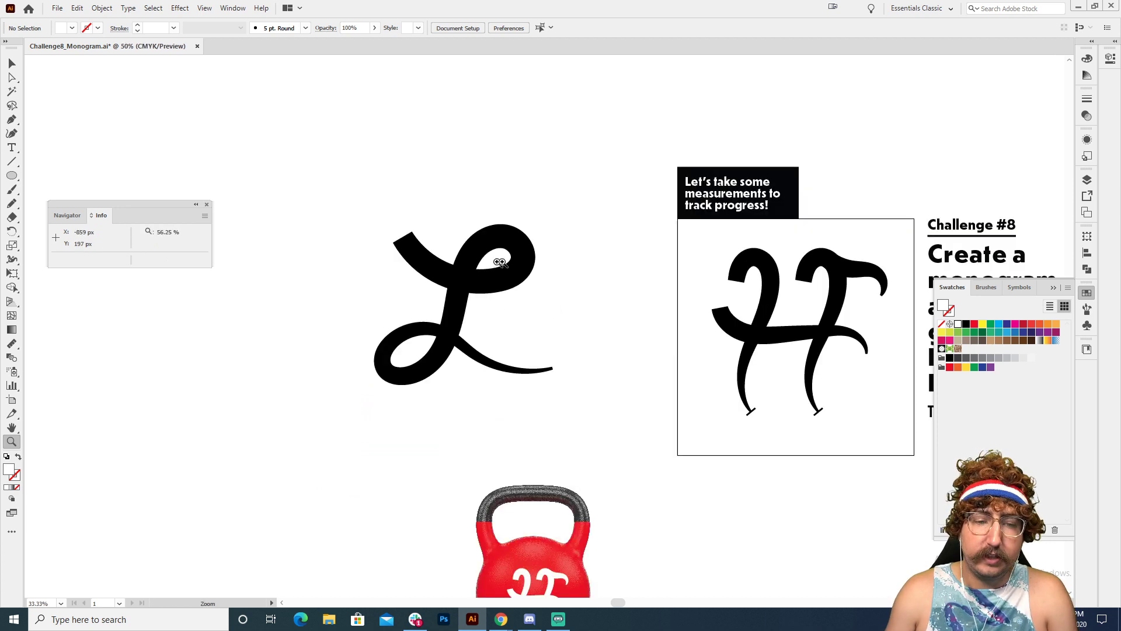
pyautogui.moveTo(501, 261); pyautogui.dragTo(400, 230)
pyautogui.press('n')
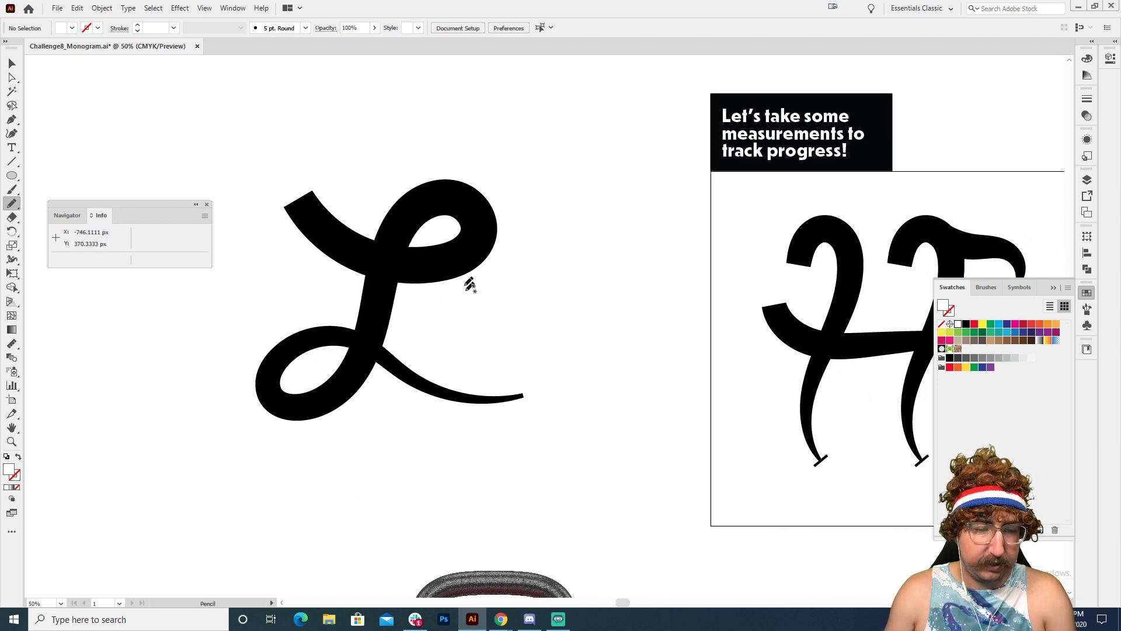
pyautogui.moveTo(328, 206); pyautogui.dragTo(656, 301)
pyautogui.moveTo(440, 228); pyautogui.dragTo(518, 233)
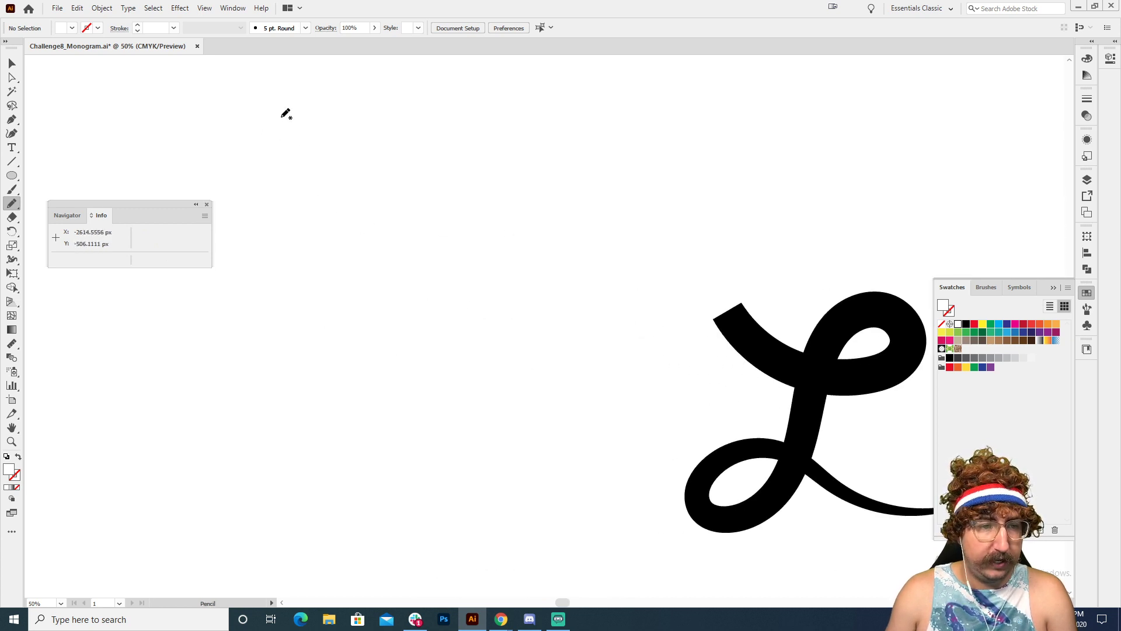
pyautogui.moveTo(242, 139); pyautogui.dragTo(258, 190)
pyautogui.moveTo(284, 128)
pyautogui.mouseDown()
pyautogui.moveTo(237, 274)
pyautogui.moveTo(319, 133)
pyautogui.moveTo(310, 284)
pyautogui.moveTo(360, 257)
pyautogui.moveTo(499, 219)
pyautogui.mouseUp()
pyautogui.hotkey('ctrl', 'z')
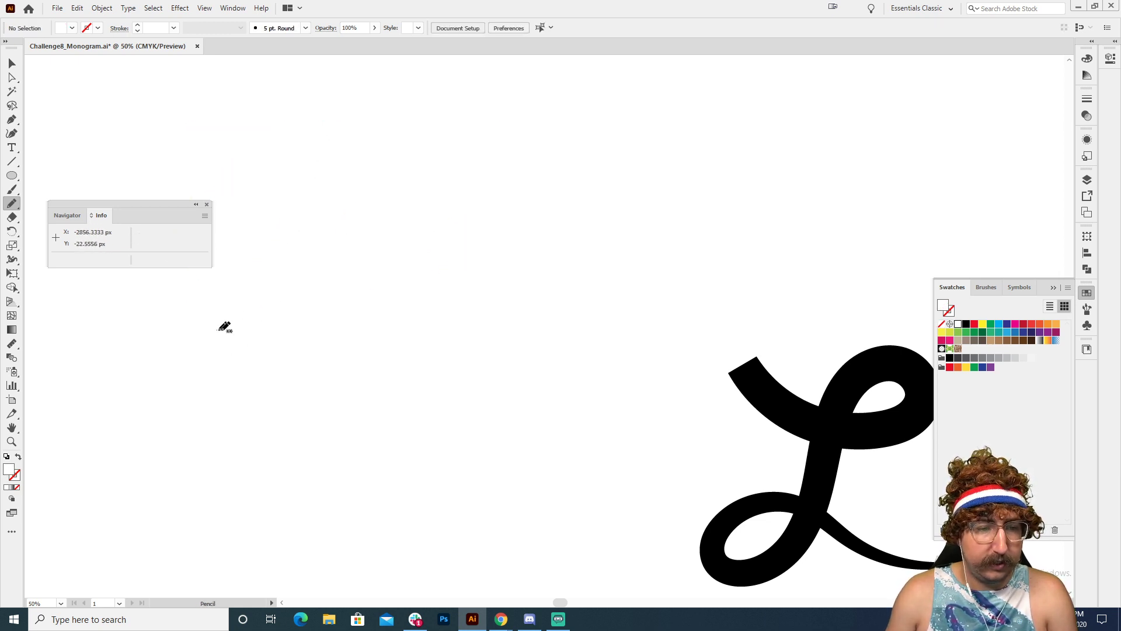
pyautogui.moveTo(216, 330); pyautogui.dragTo(354, 110)
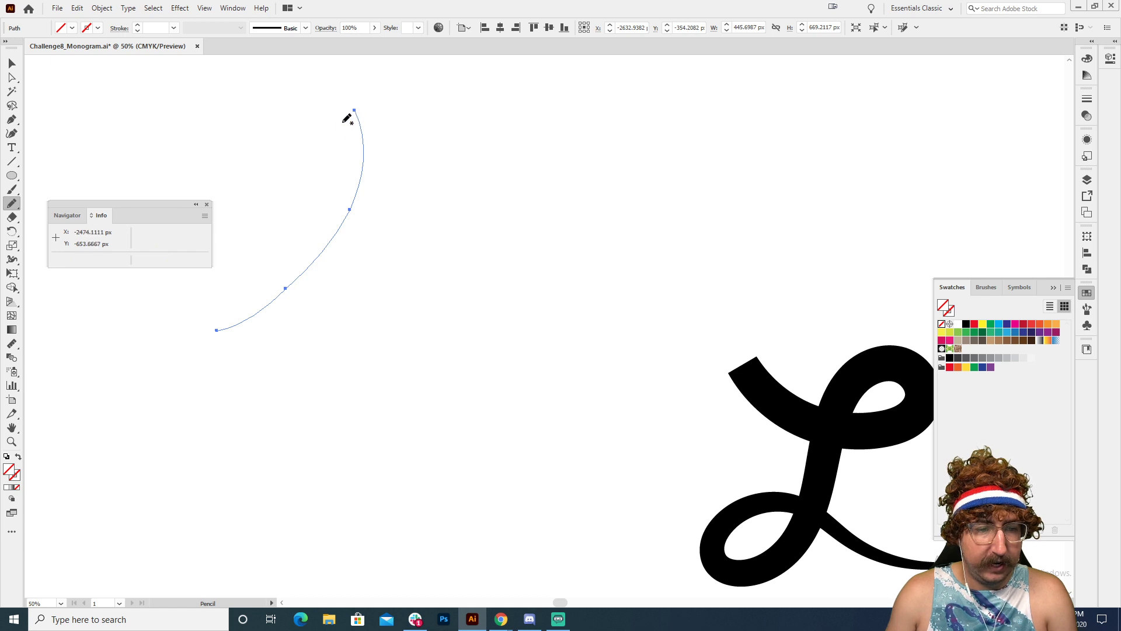
# Draw an opposing curved Pencil stroke next to the first and a sagging crossbar about 497 px wide across both
pyautogui.moveTo(374, 353); pyautogui.dragTo(353, 152)
pyautogui.hotkey('ctrl', 'z')
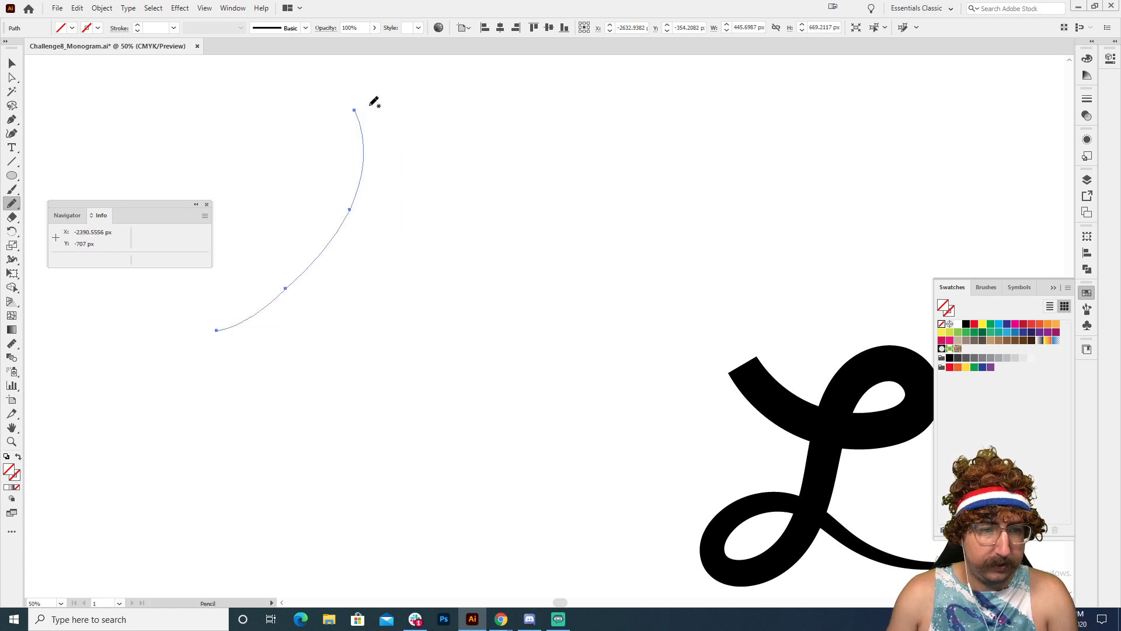
pyautogui.moveTo(370, 106)
pyautogui.mouseDown()
pyautogui.moveTo(353, 270)
pyautogui.moveTo(402, 352)
pyautogui.mouseUp()
pyautogui.hotkey('ctrl', 'z')
pyautogui.moveTo(413, 110)
pyautogui.mouseDown()
pyautogui.moveTo(394, 129)
pyautogui.moveTo(430, 351)
pyautogui.mouseUp()
pyautogui.moveTo(267, 181); pyautogui.dragTo(432, 224)
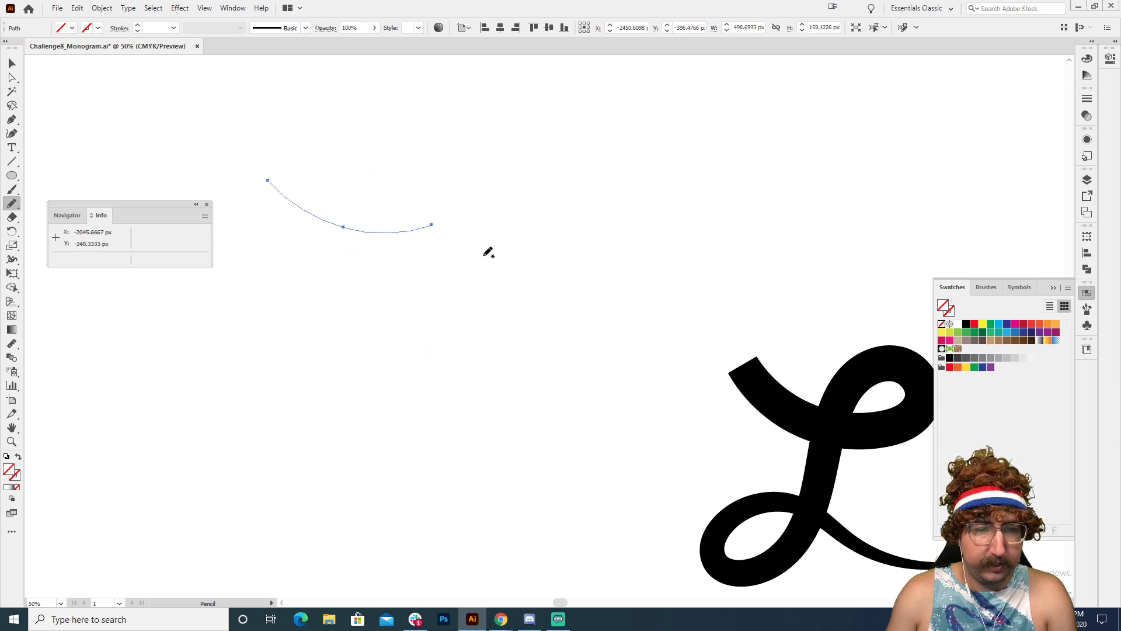
# Draw an open U-shaped Pencil curve beside the crossed strokes, undoing the attempts that miss the shape
pyautogui.moveTo(529, 131); pyautogui.dragTo(626, 255)
pyautogui.hotkey('ctrl', 'z')
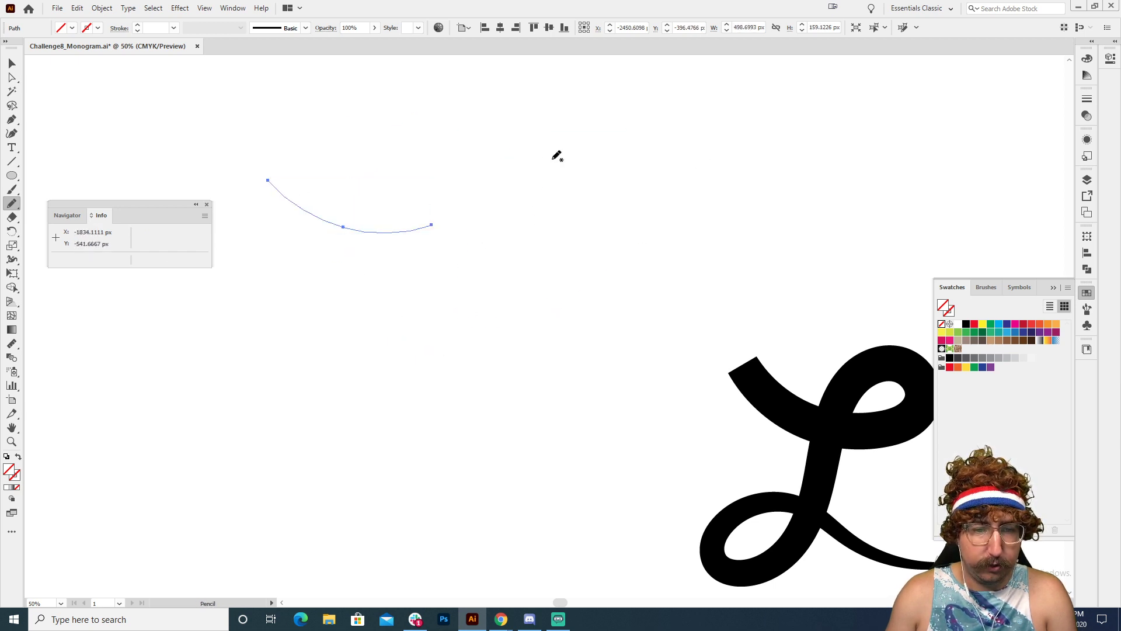
pyautogui.moveTo(547, 166); pyautogui.dragTo(666, 159)
pyautogui.hotkey('ctrl', 'z')
pyautogui.moveTo(537, 140)
pyautogui.mouseDown()
pyautogui.moveTo(521, 216)
pyautogui.moveTo(681, 155)
pyautogui.mouseUp()
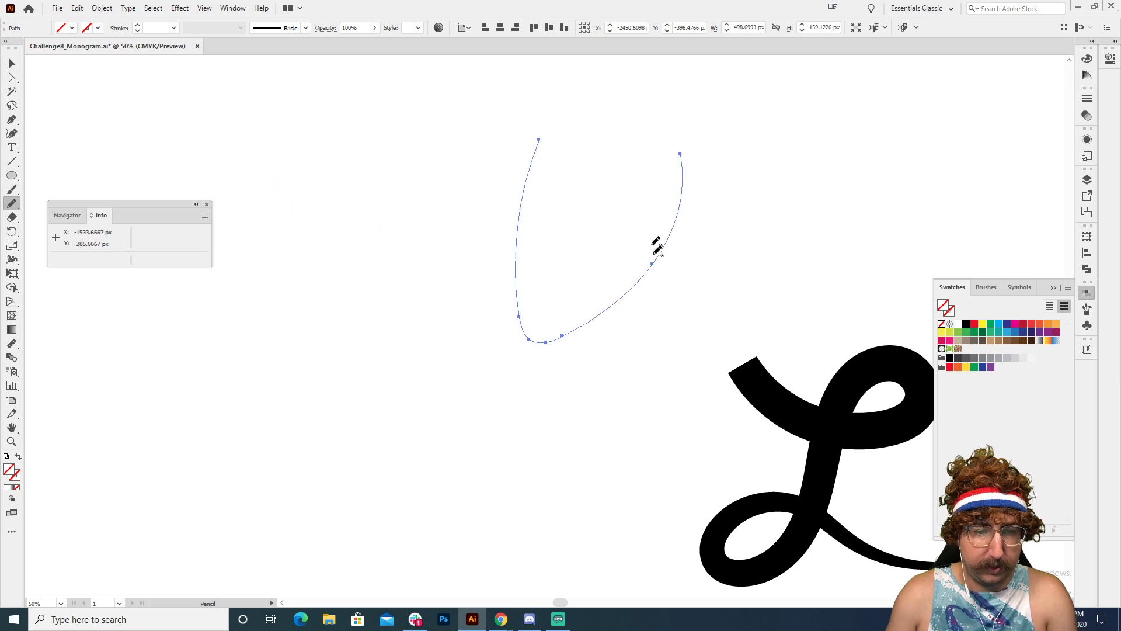
pyautogui.press('v')
pyautogui.moveTo(757, 177)
pyautogui.mouseDown()
pyautogui.moveTo(282, 322)
pyautogui.moveTo(293, 317)
pyautogui.mouseUp()
pyautogui.click(305, 29)
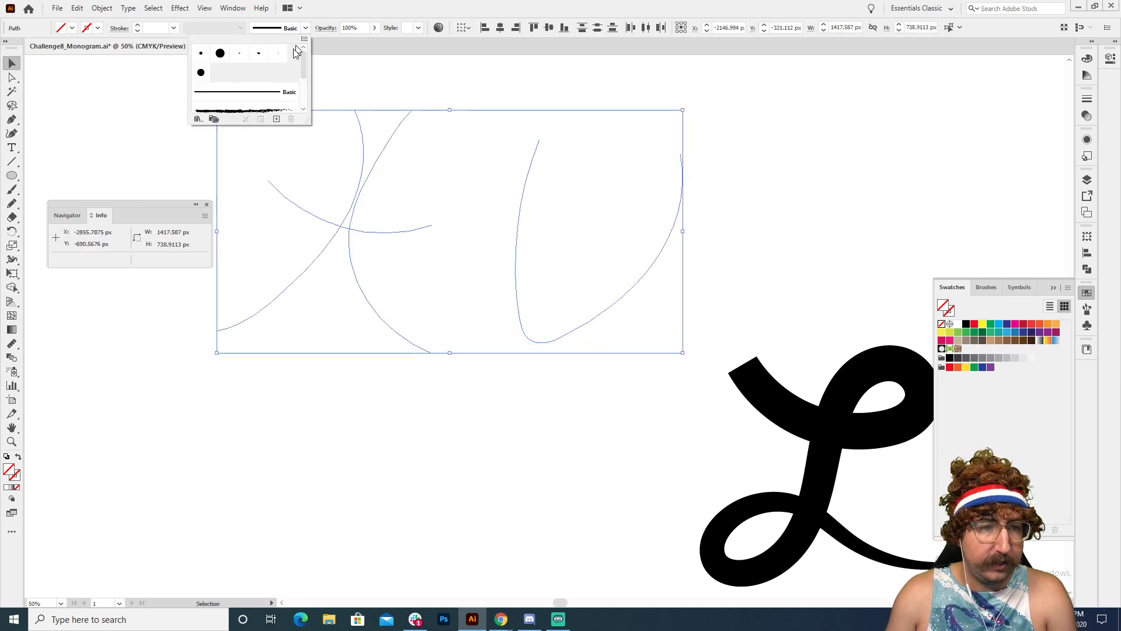
pyautogui.scroll(-3, 266, 108)
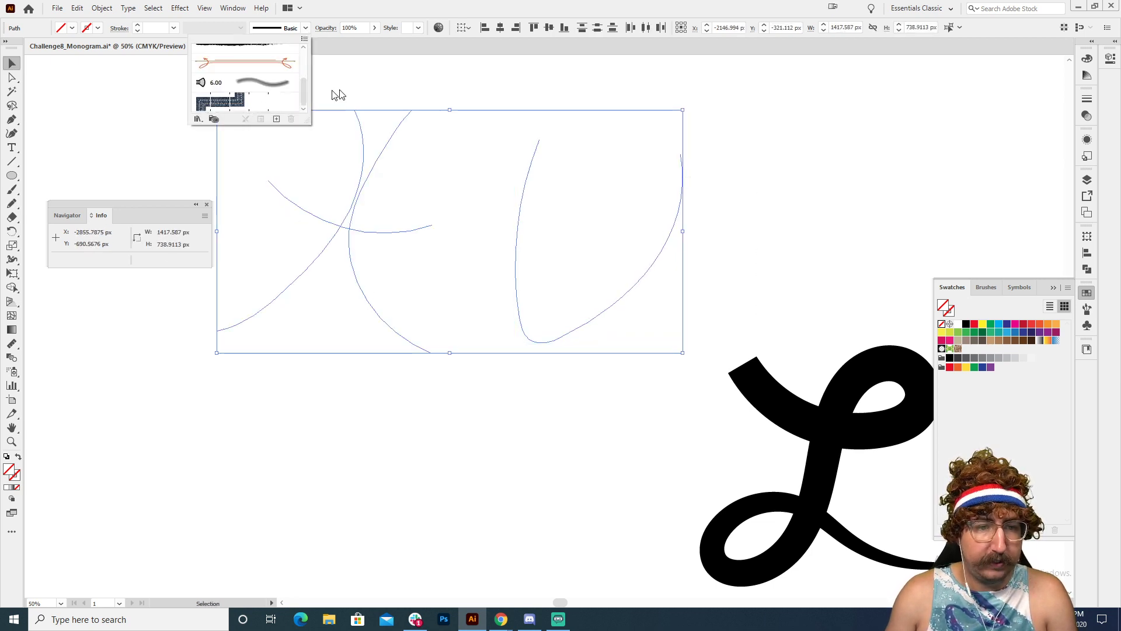
pyautogui.click(403, 82)
pyautogui.click(759, 388)
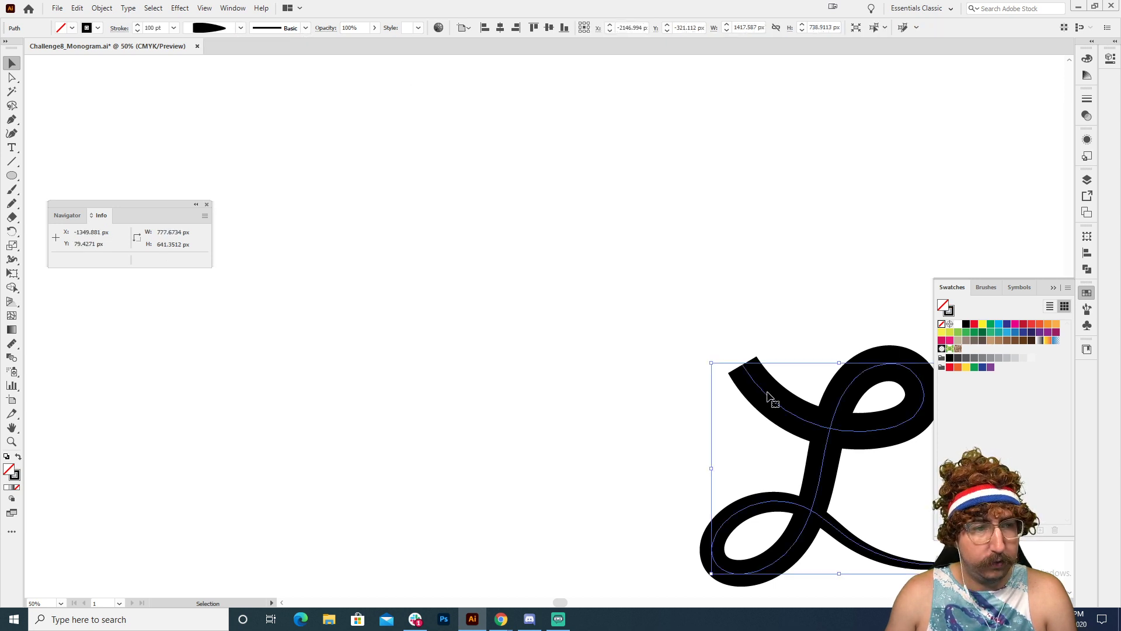
# Select all the new pencil curves and give them a dark blue 1 pt stroke
pyautogui.moveTo(769, 106)
pyautogui.mouseDown()
pyautogui.moveTo(680, 150)
pyautogui.moveTo(369, 254)
pyautogui.mouseUp()
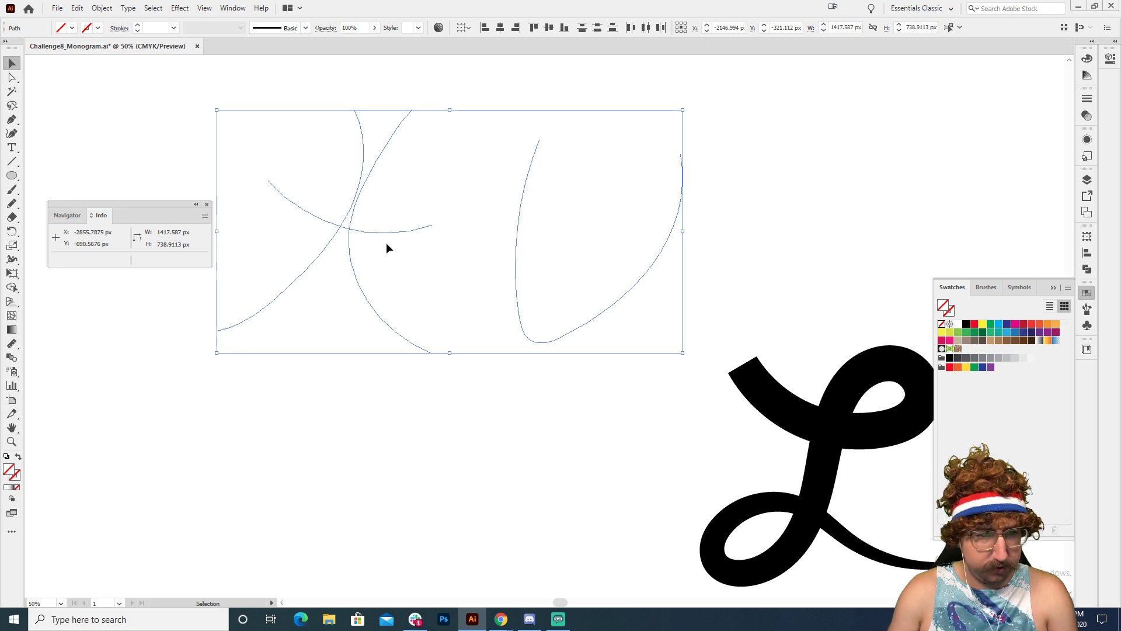
pyautogui.click(159, 28)
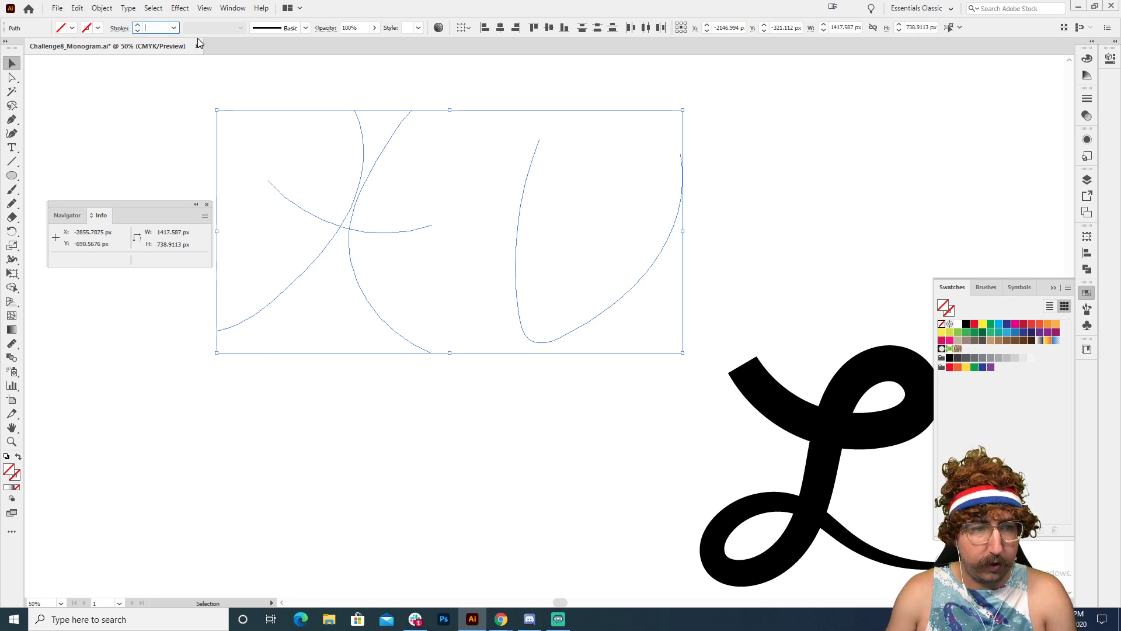
pyautogui.click(98, 28)
pyautogui.click(77, 50)
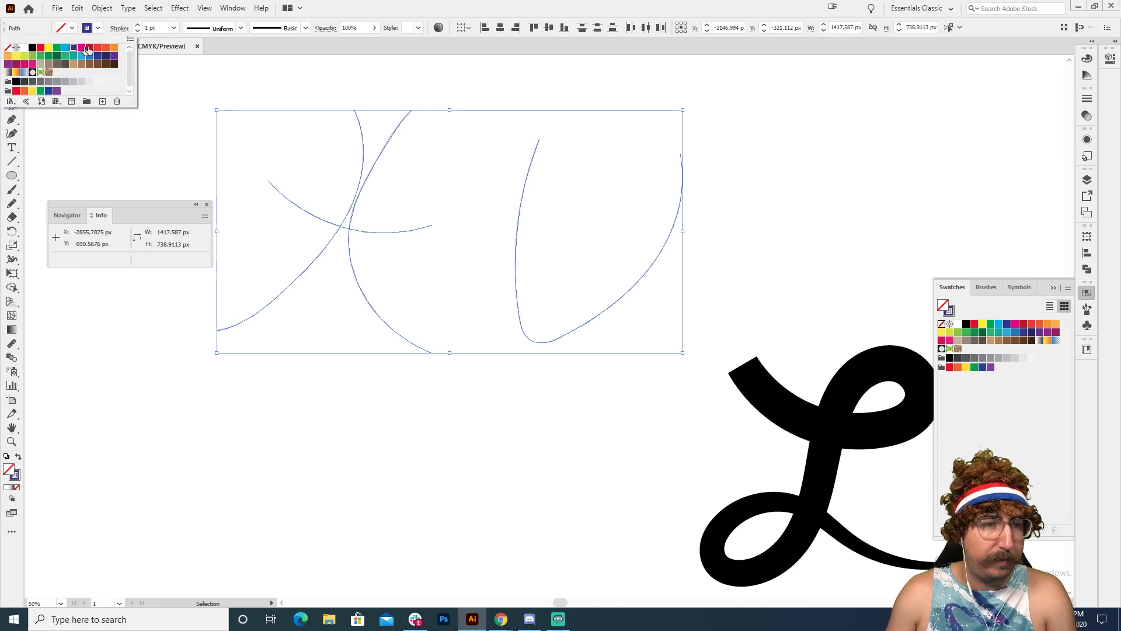
# Apply the bottommost tapered width profile to all the selected pencil curves and set their stroke weight to 110 pt
pyautogui.click(217, 30)
pyautogui.click(240, 28)
pyautogui.scroll(-2, 213, 89)
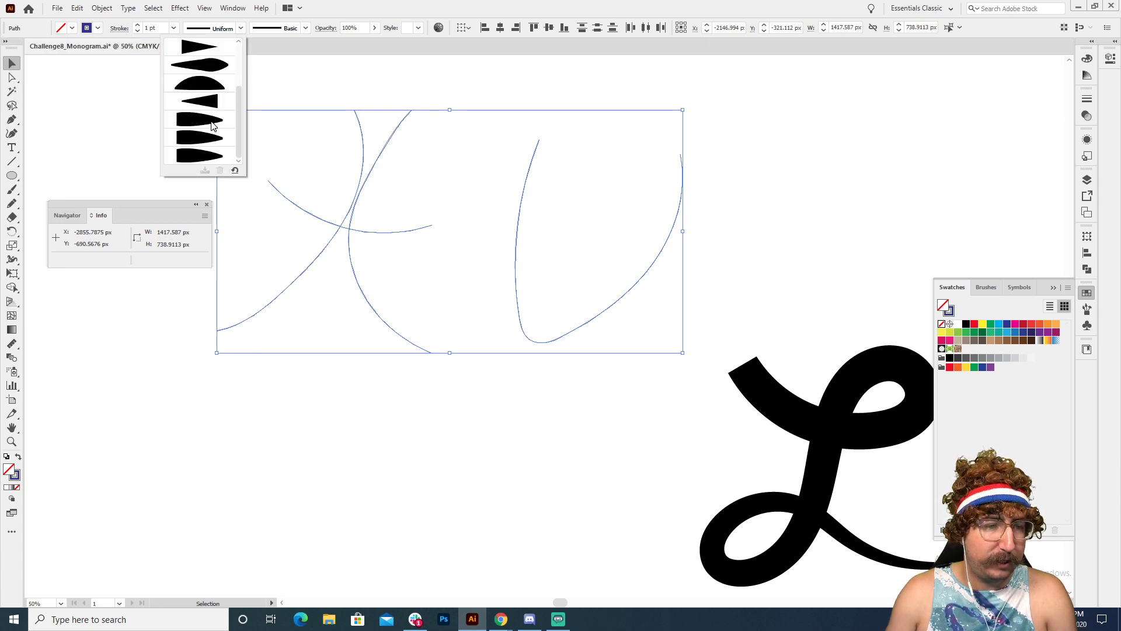
pyautogui.click(210, 163)
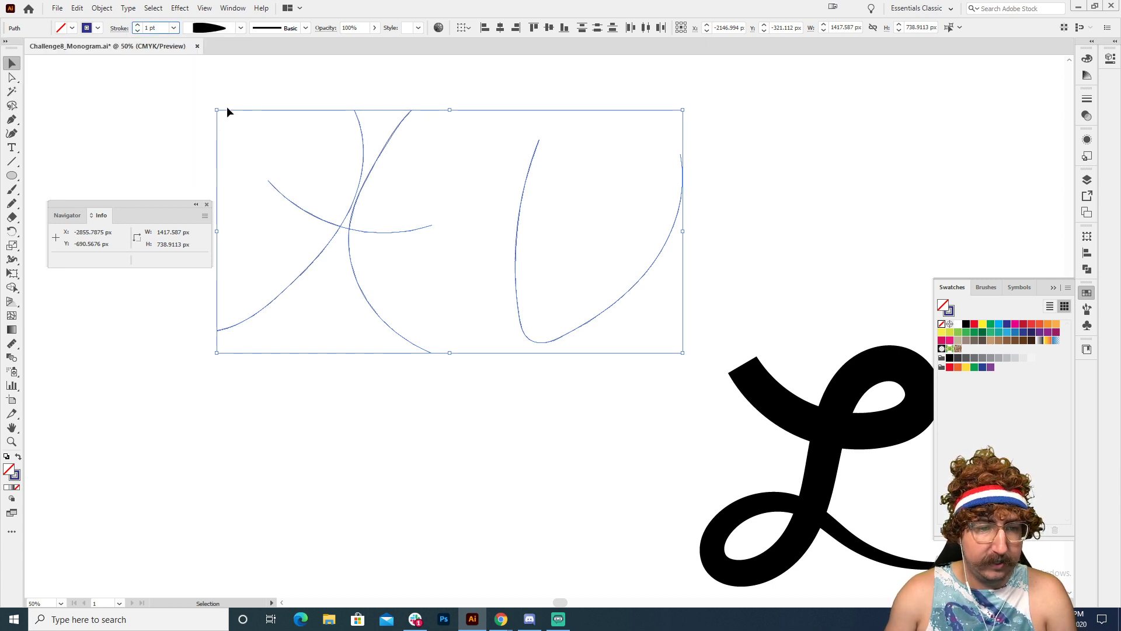
pyautogui.write('80')
pyautogui.press('Return')
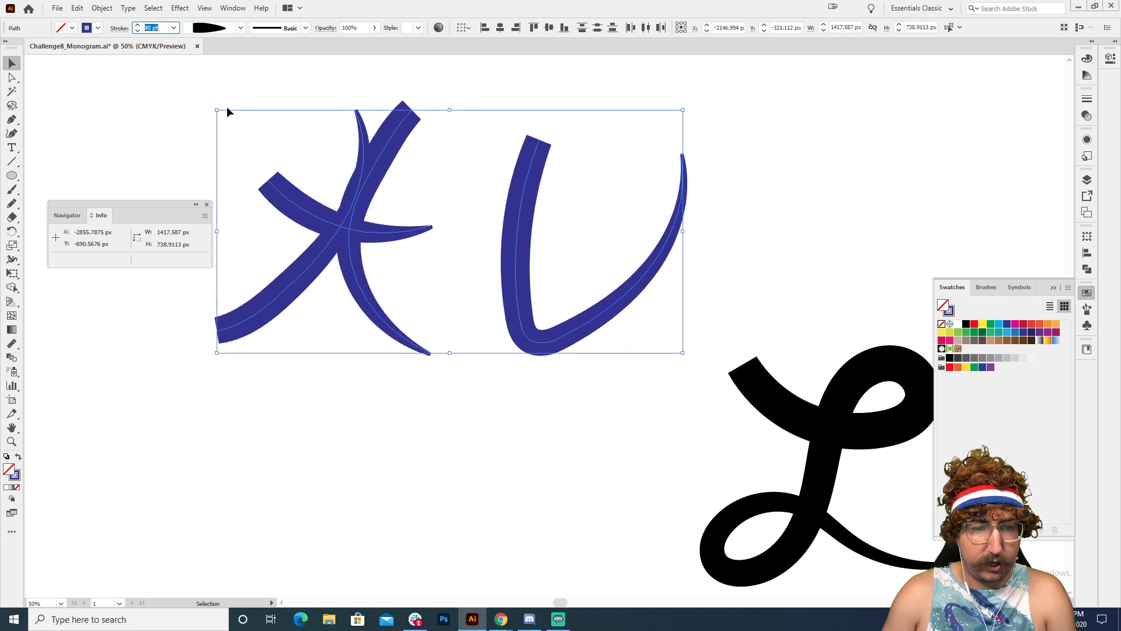
pyautogui.hotkey('shift', 'Up')
pyautogui.hotkey('shift', 'Up')
pyautogui.hotkey('shift', 'Up')
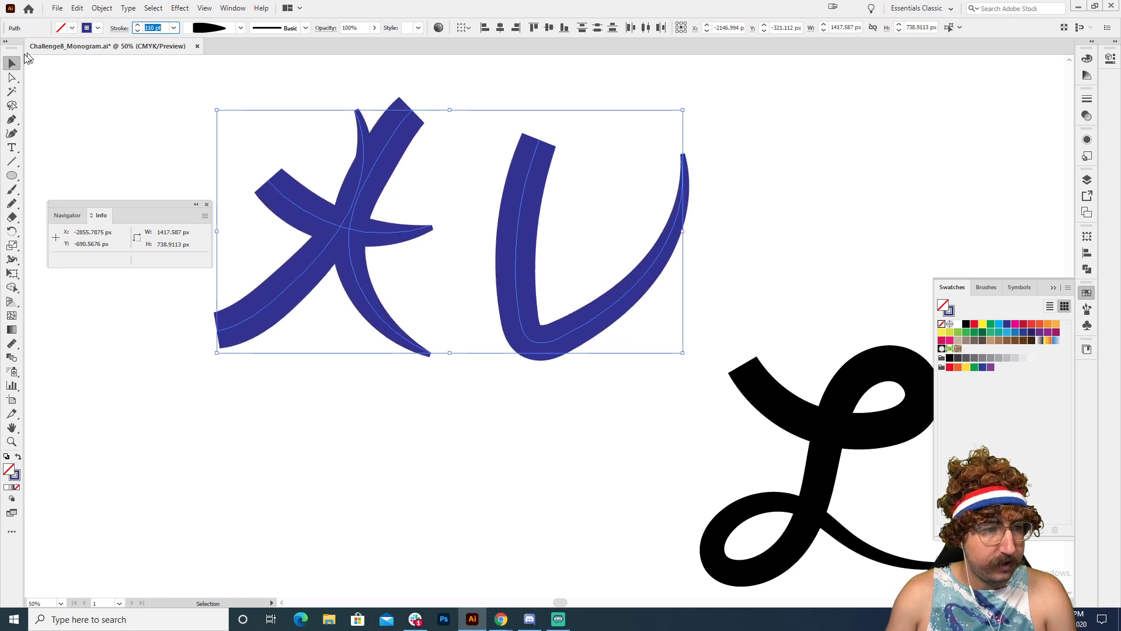
pyautogui.click(170, 107)
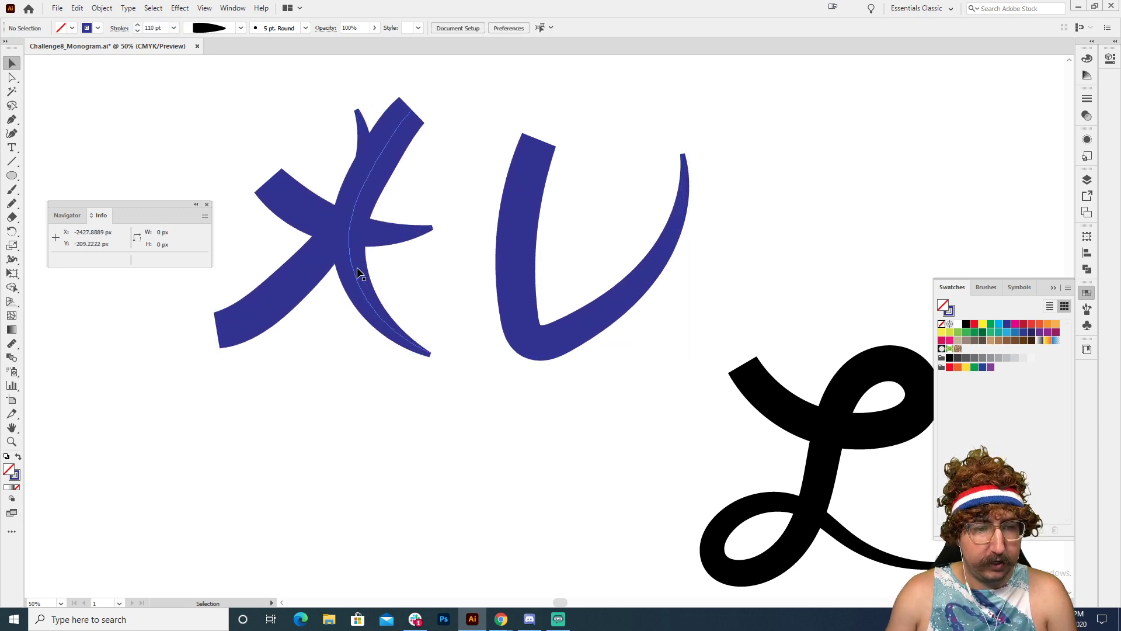
# Shift the opposing curve of the crossed strokes slightly down and right, and move the U-shaped curve closer to them
pyautogui.moveTo(360, 273); pyautogui.dragTo(377, 289)
pyautogui.moveTo(501, 250); pyautogui.dragTo(470, 250)
pyautogui.click(712, 241)
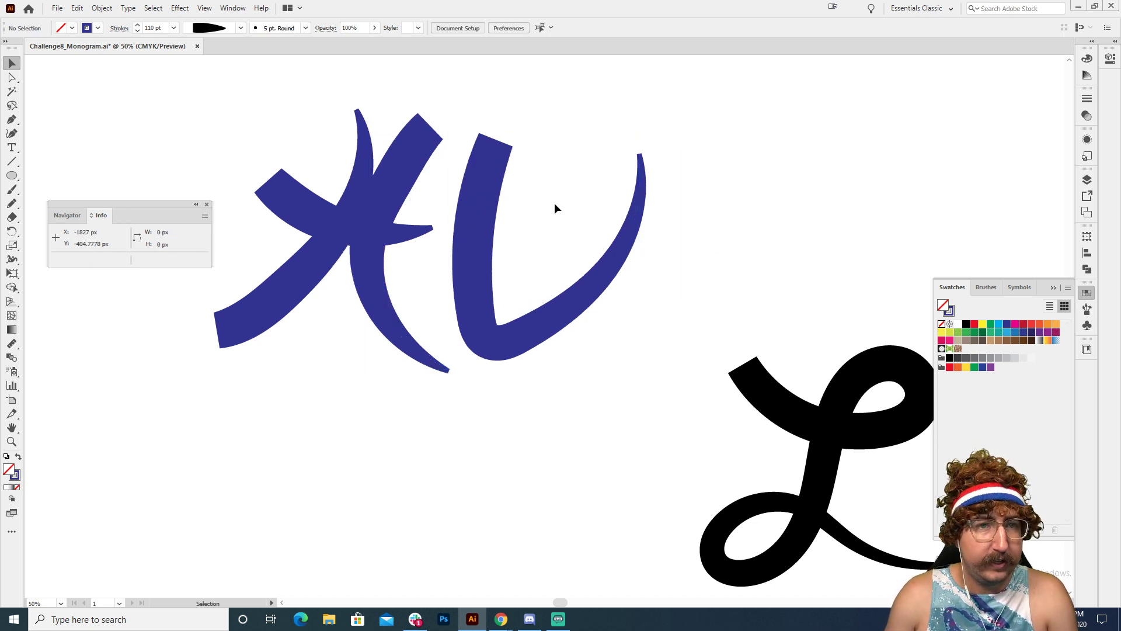
# Flip the first crossed curve's width profile along its path so it tapers toward the lower end
pyautogui.hotkey('ctrl', '=')
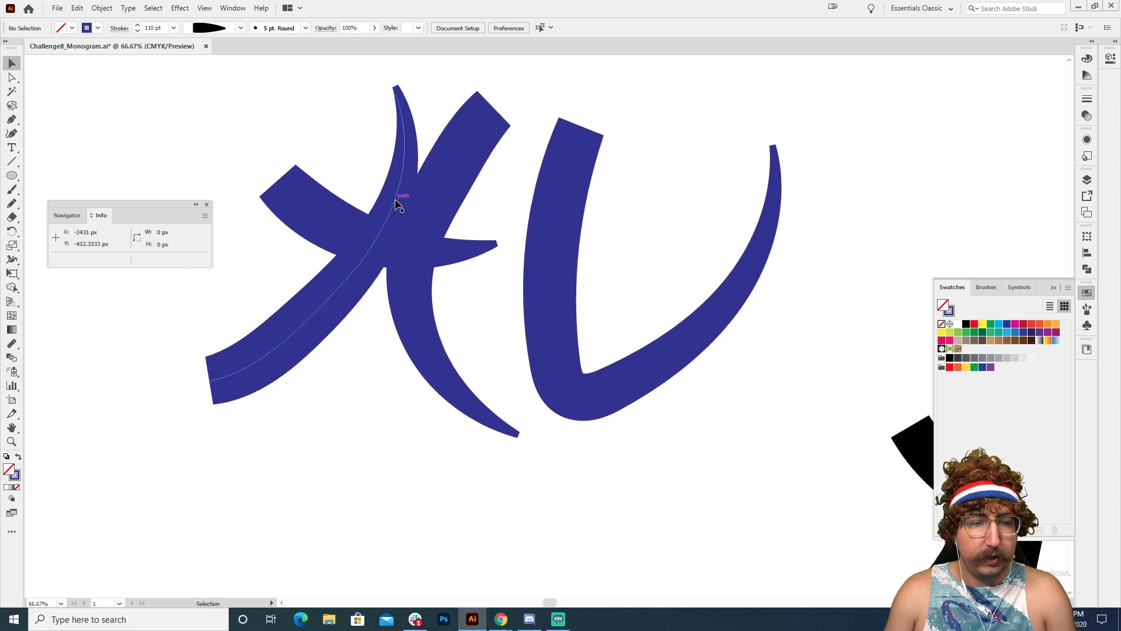
pyautogui.click(396, 204)
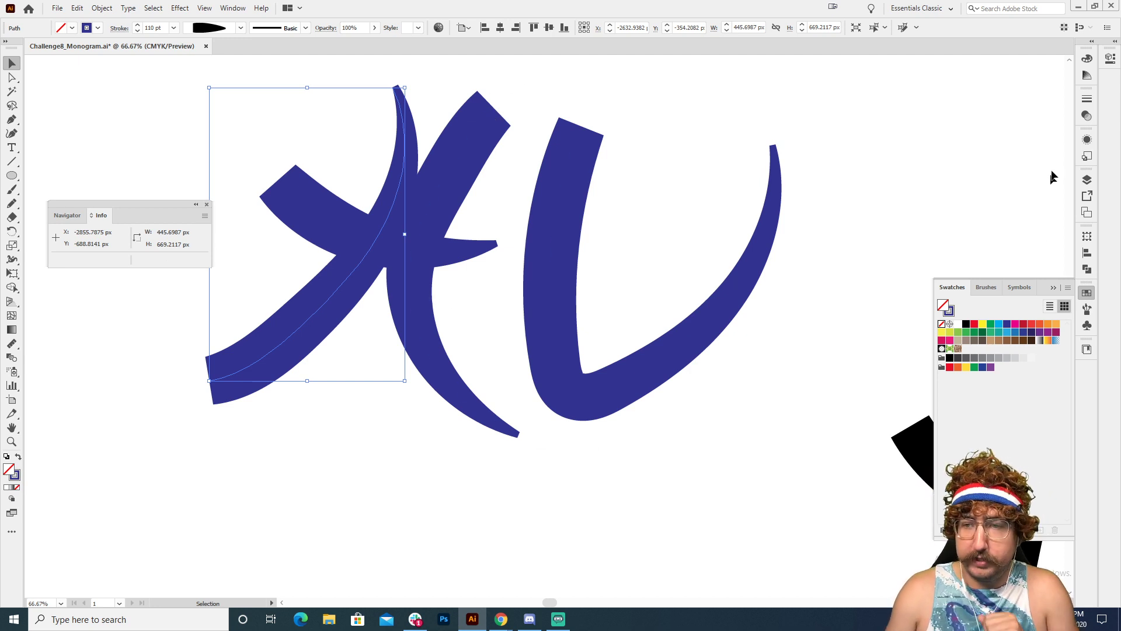
pyautogui.click(1087, 100)
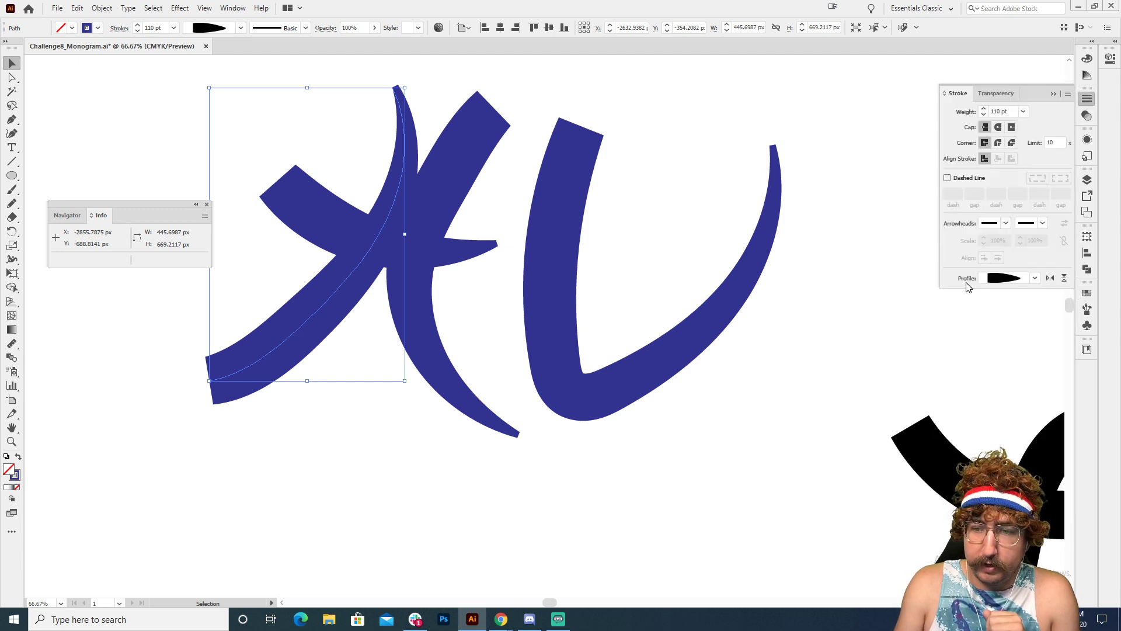
pyautogui.click(1064, 278)
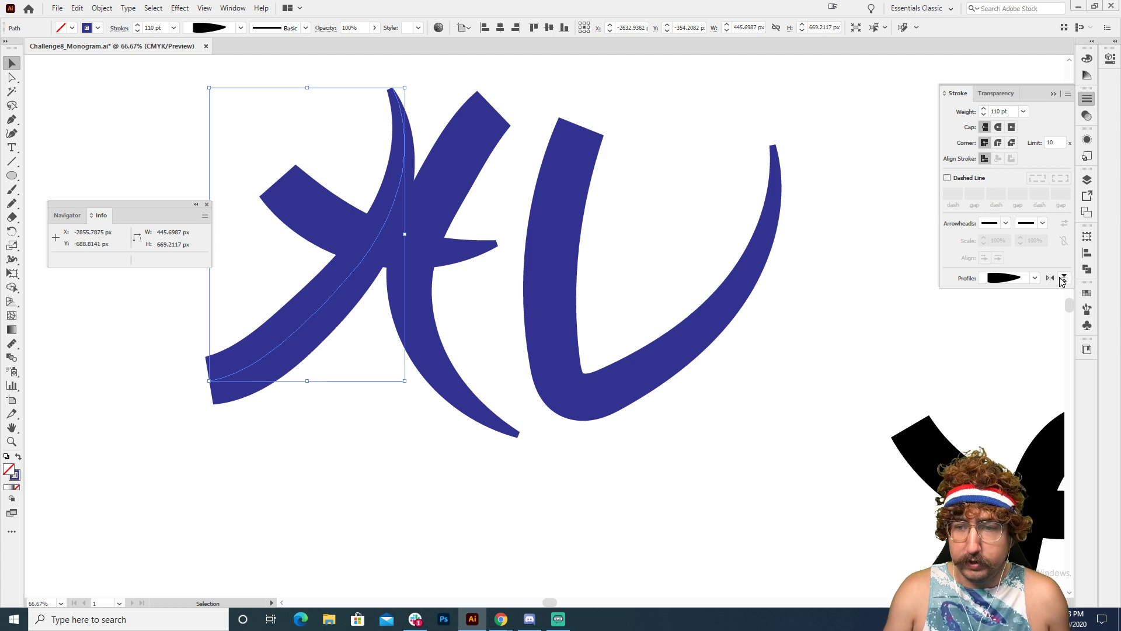
pyautogui.click(1064, 278)
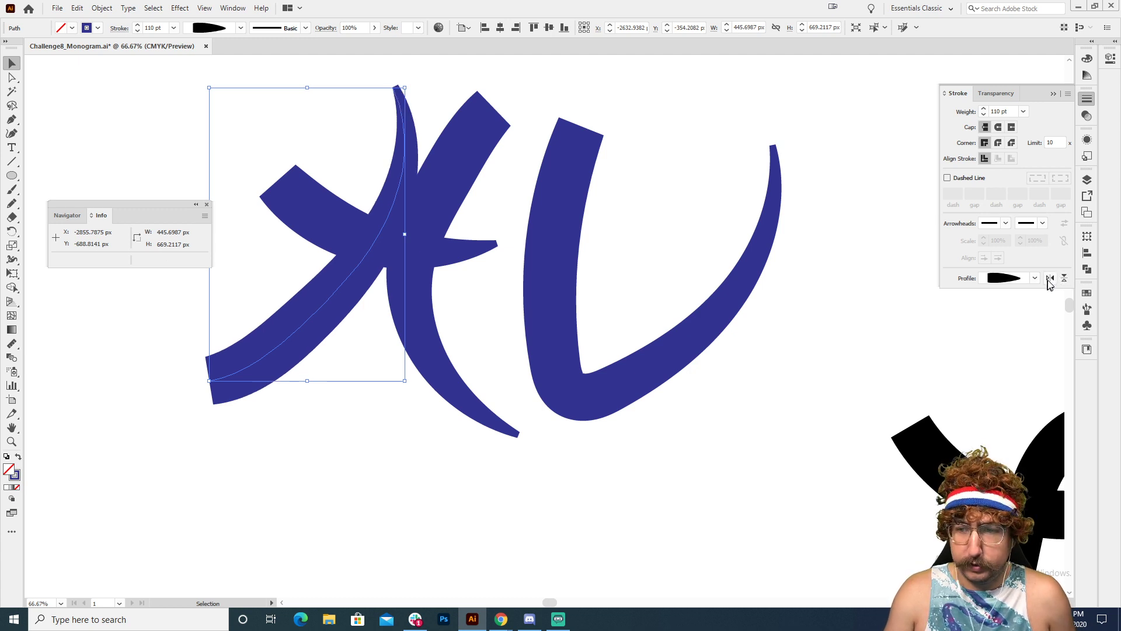
pyautogui.click(1050, 278)
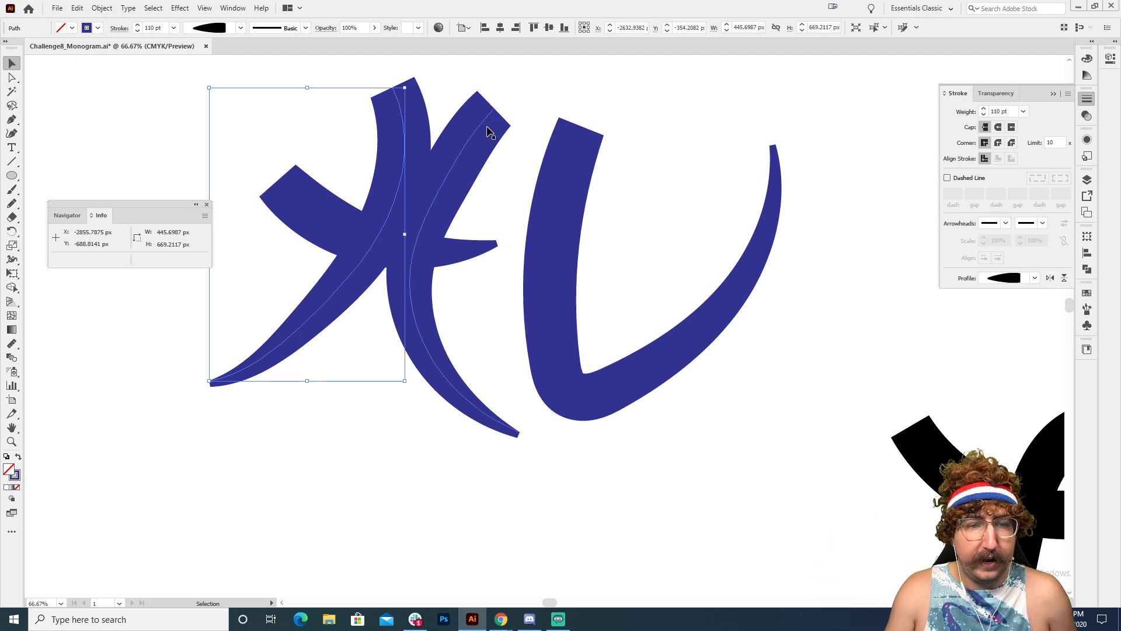
# Rotate the first curve clockwise so its top meets the opposing curve, and lower the crossbar to form an "A"
pyautogui.moveTo(408, 117)
pyautogui.mouseDown()
pyautogui.moveTo(393, 117)
pyautogui.moveTo(474, 88)
pyautogui.mouseUp()
pyautogui.moveTo(411, 143)
pyautogui.mouseDown()
pyautogui.moveTo(449, 114)
pyautogui.moveTo(445, 230)
pyautogui.moveTo(465, 258)
pyautogui.moveTo(471, 319)
pyautogui.moveTo(458, 303)
pyautogui.mouseUp()
pyautogui.click(631, 233)
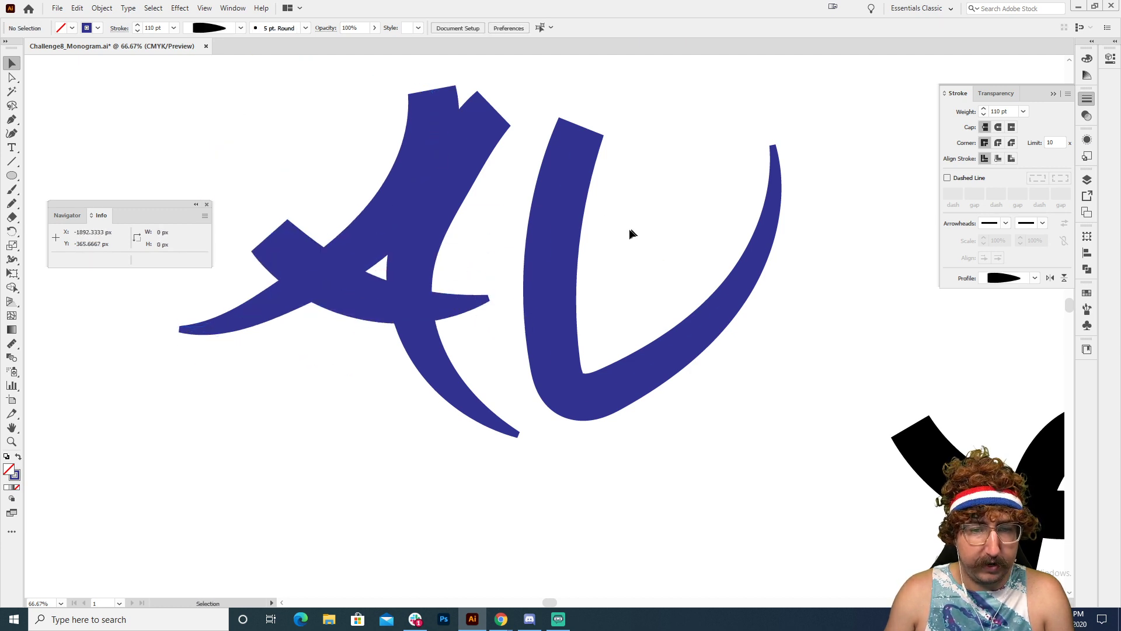
# Refine the U-shaped curve beside the "A" by redrawing along its path with the Pencil tool, smoothing its lower bend
pyautogui.press('z')
pyautogui.keyDown('alt'); pyautogui.click(590, 289); pyautogui.keyUp('alt')
pyautogui.keyDown('alt'); pyautogui.click(603, 292); pyautogui.keyUp('alt')
pyautogui.click(641, 298)
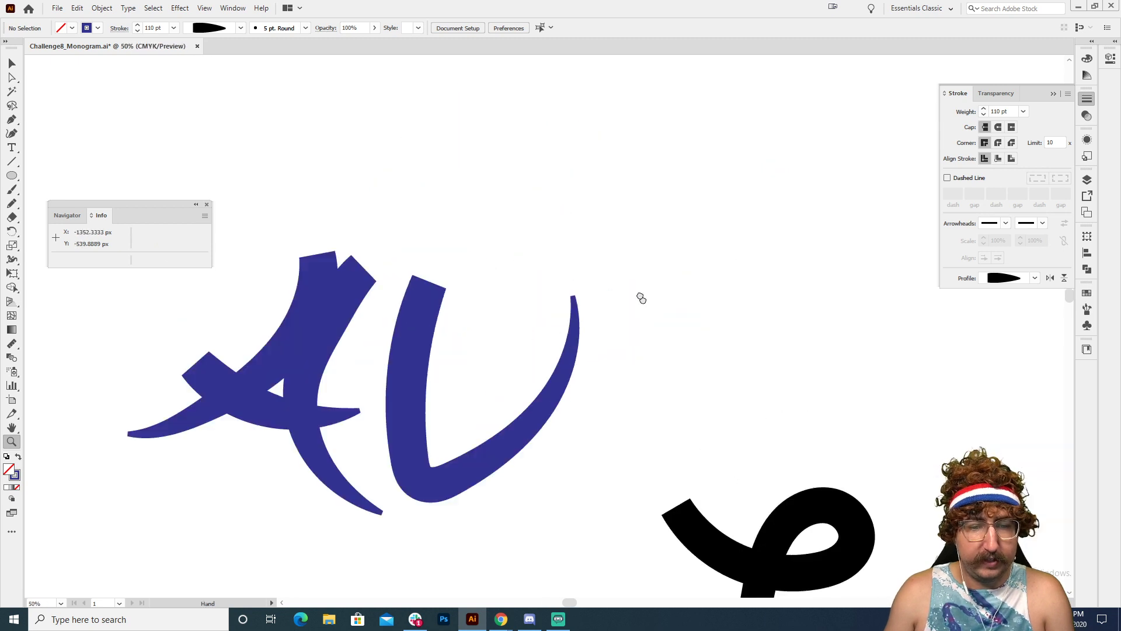
pyautogui.moveTo(641, 298); pyautogui.dragTo(463, 220)
pyautogui.keyDown('alt'); pyautogui.click(653, 321); pyautogui.keyUp('alt')
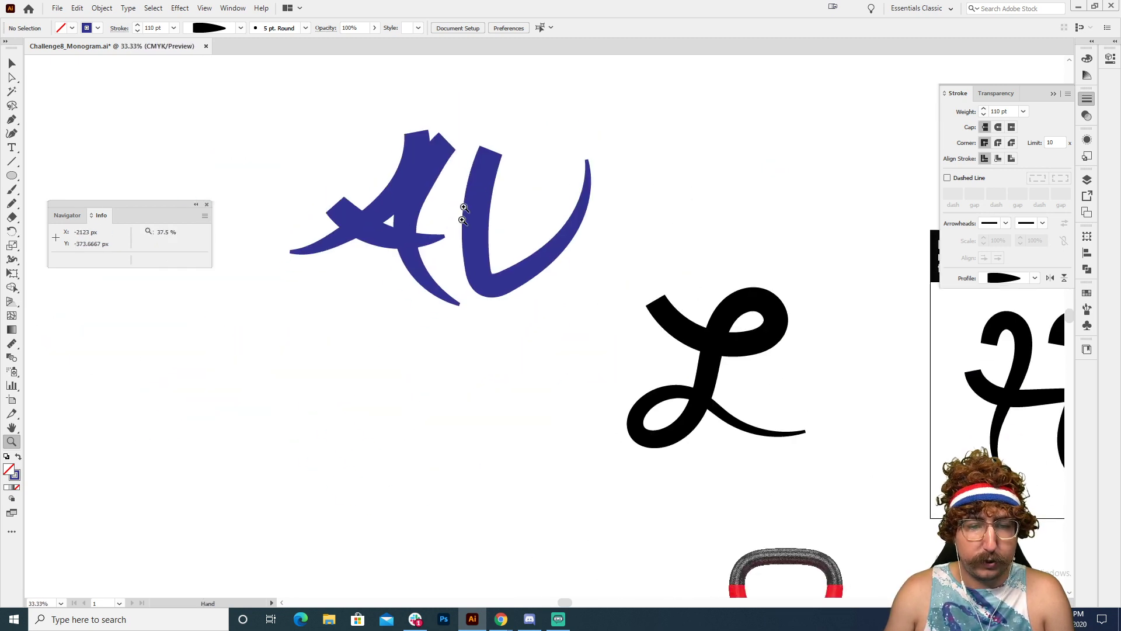
pyautogui.press('v')
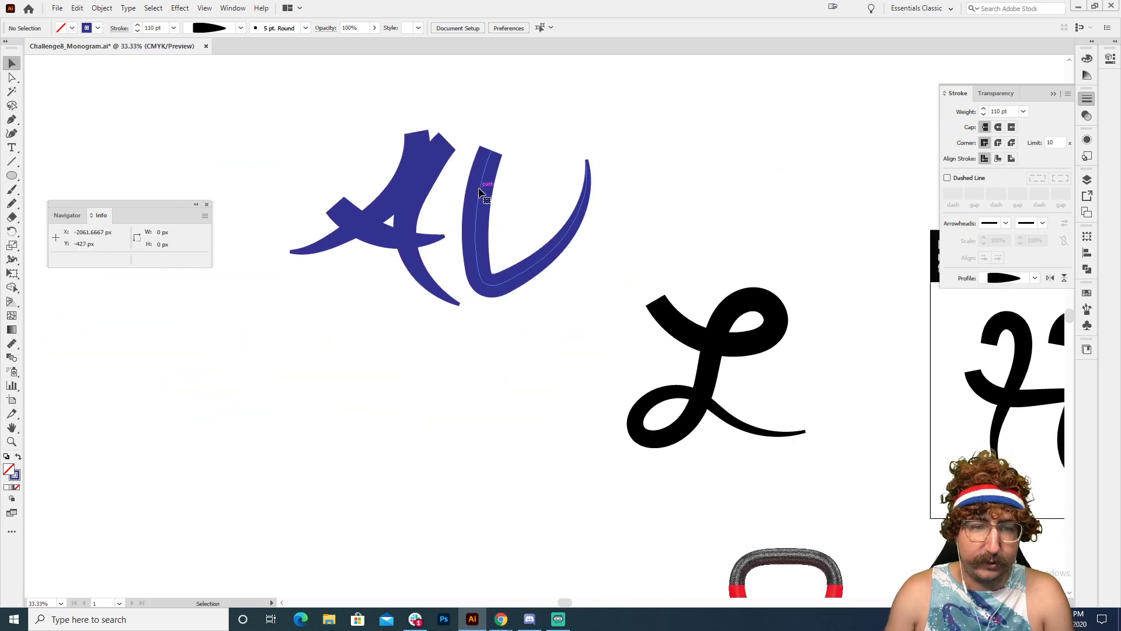
pyautogui.click(483, 193)
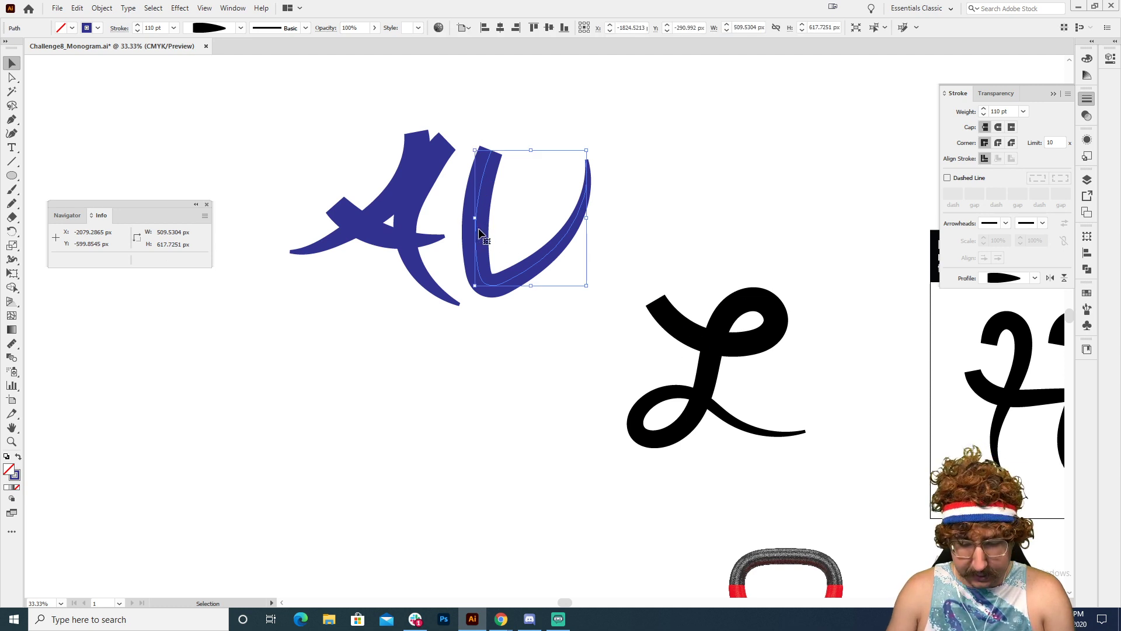
pyautogui.press('n')
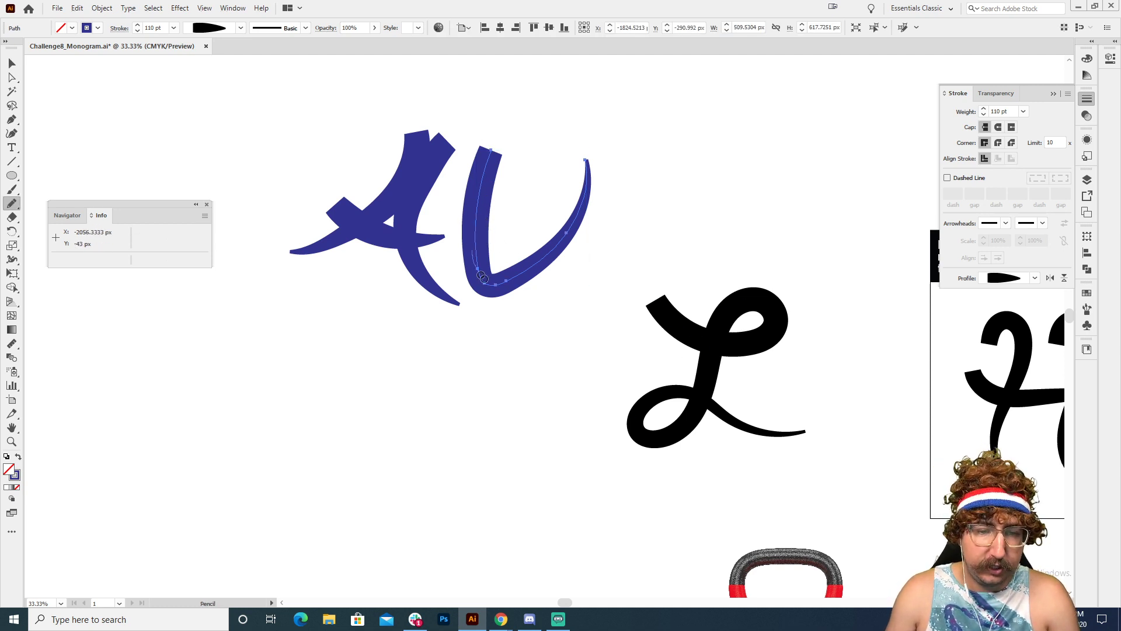
pyautogui.moveTo(501, 285); pyautogui.dragTo(555, 273)
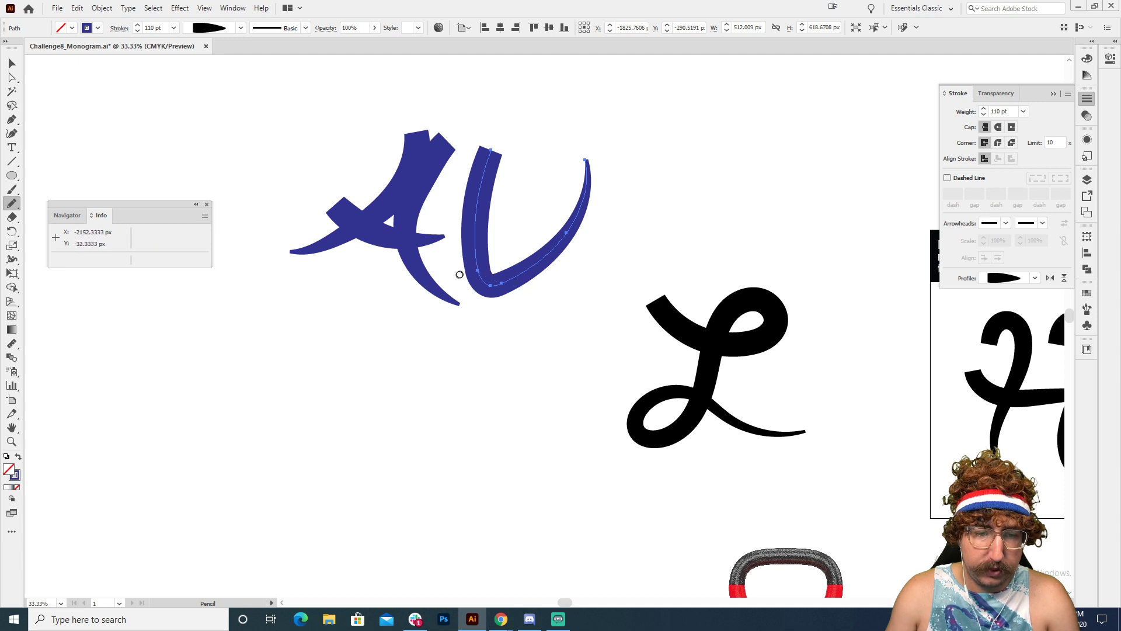
pyautogui.moveTo(487, 259)
pyautogui.mouseDown()
pyautogui.moveTo(551, 262)
pyautogui.moveTo(601, 181)
pyautogui.mouseUp()
pyautogui.moveTo(485, 149)
pyautogui.mouseDown()
pyautogui.moveTo(592, 175)
pyautogui.moveTo(587, 164)
pyautogui.mouseUp()
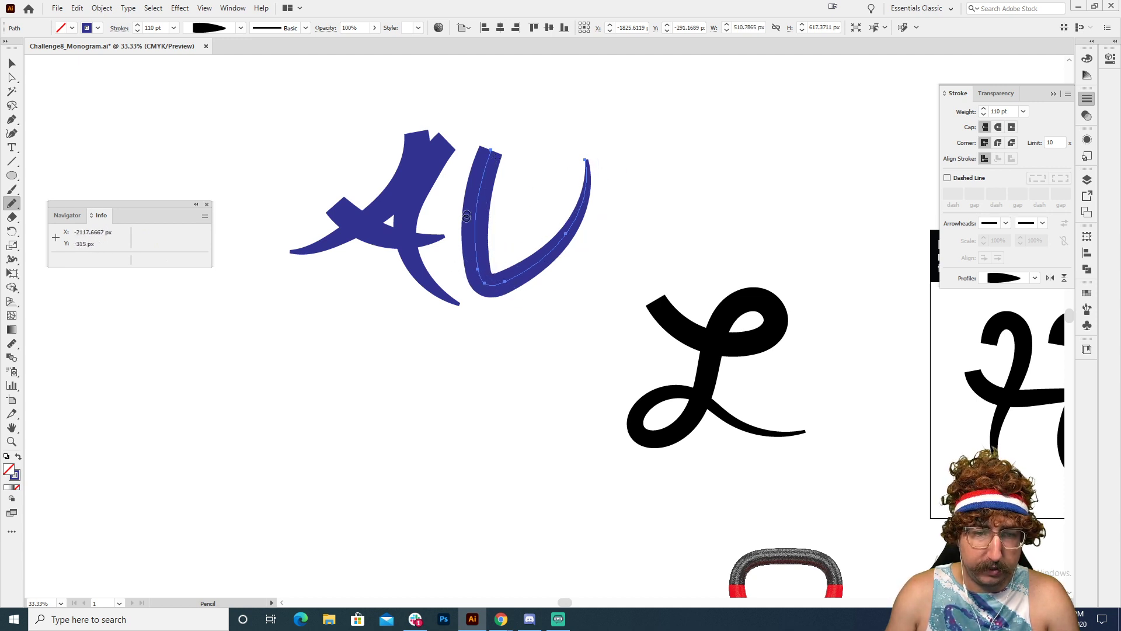
pyautogui.moveTo(467, 216); pyautogui.dragTo(491, 279)
pyautogui.press('a')
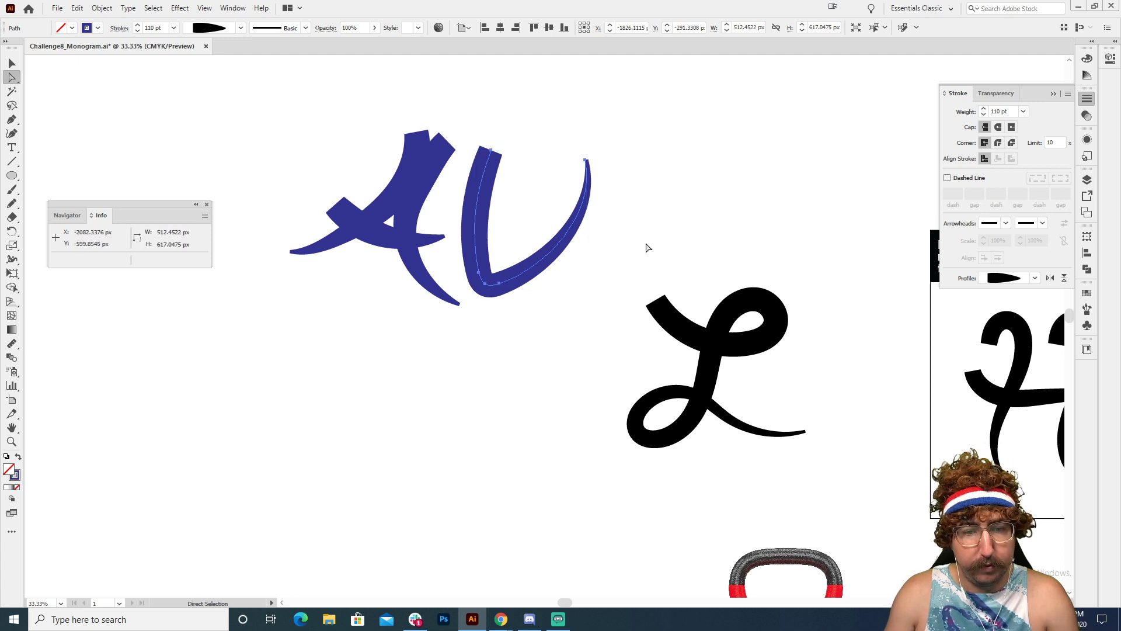
pyautogui.click(646, 248)
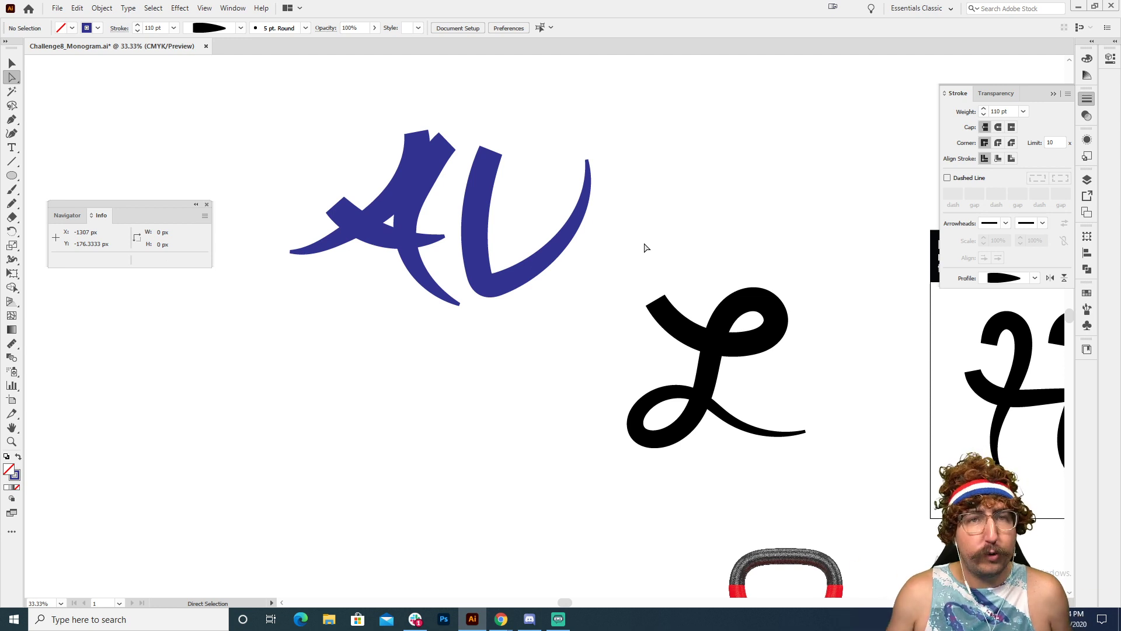
# Switch to Discord and browse the monogram designs submitted in the Adobe Illustrator server's challenge channel
pyautogui.hscroll(10, 646, 247)
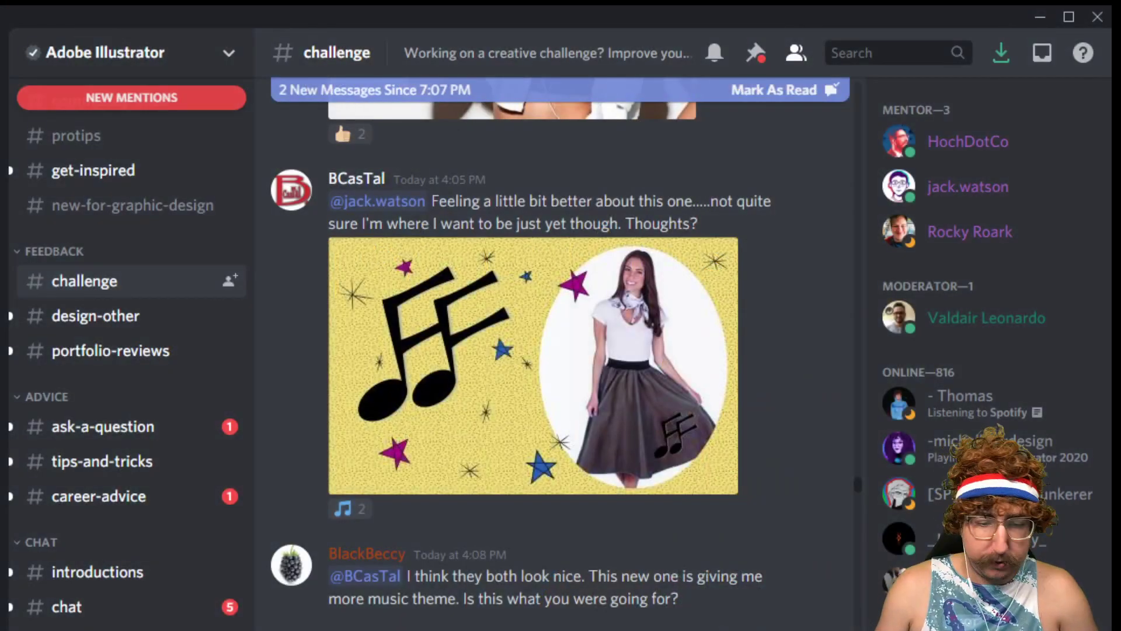
pyautogui.scroll(-20, 505, 464)
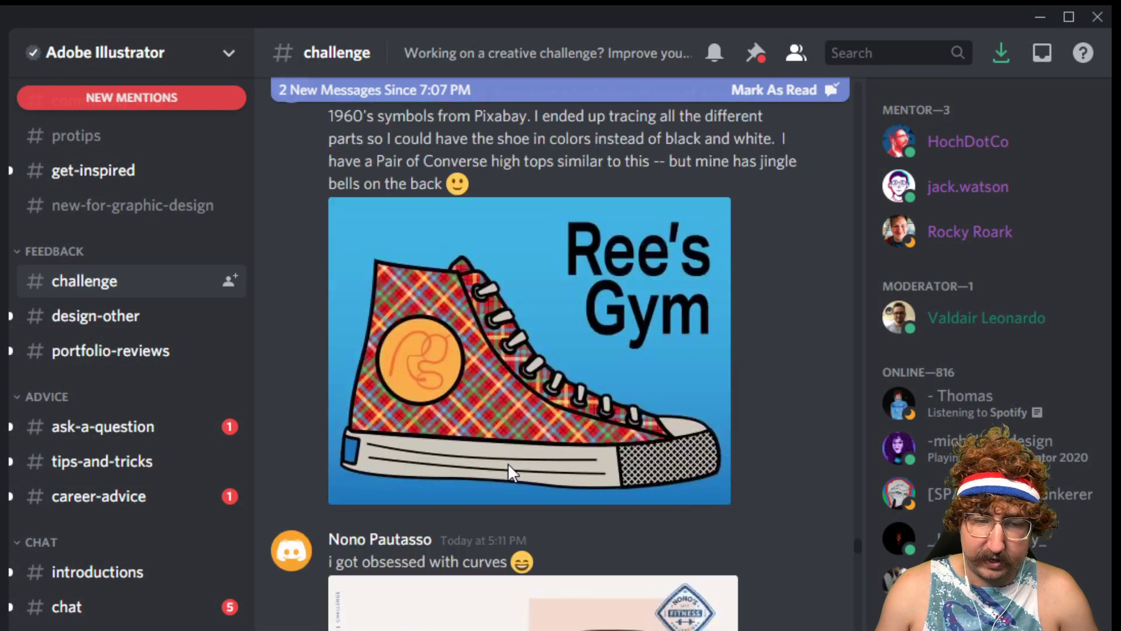